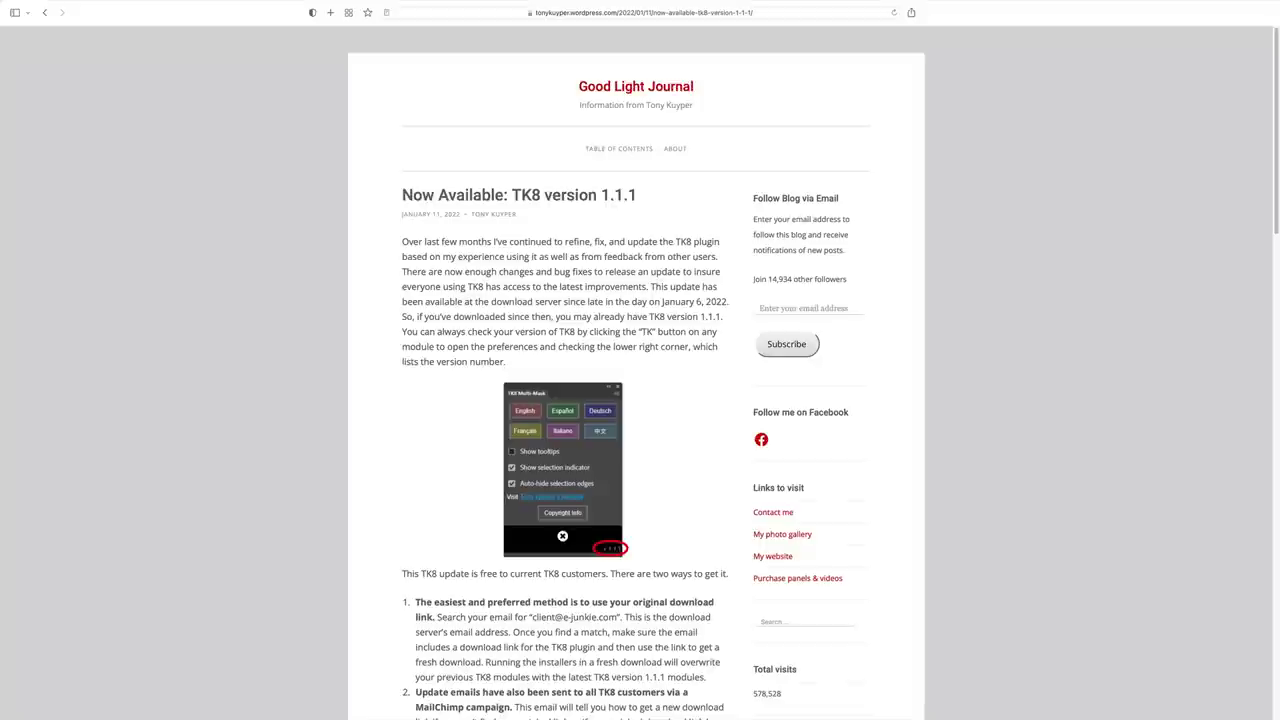
# Read the TK8 version 1.1.1 release post down to the list of changes
pyautogui.scroll(-4, 637, 380)
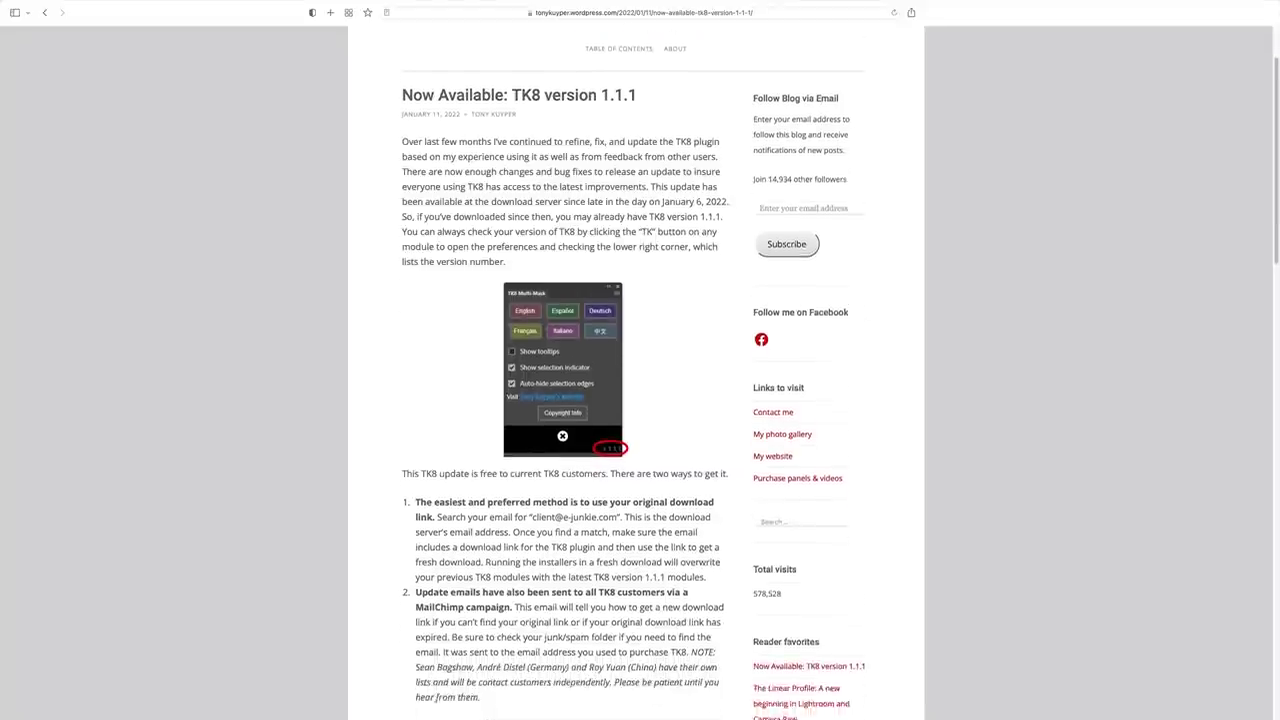
pyautogui.scroll(-9, 637, 380)
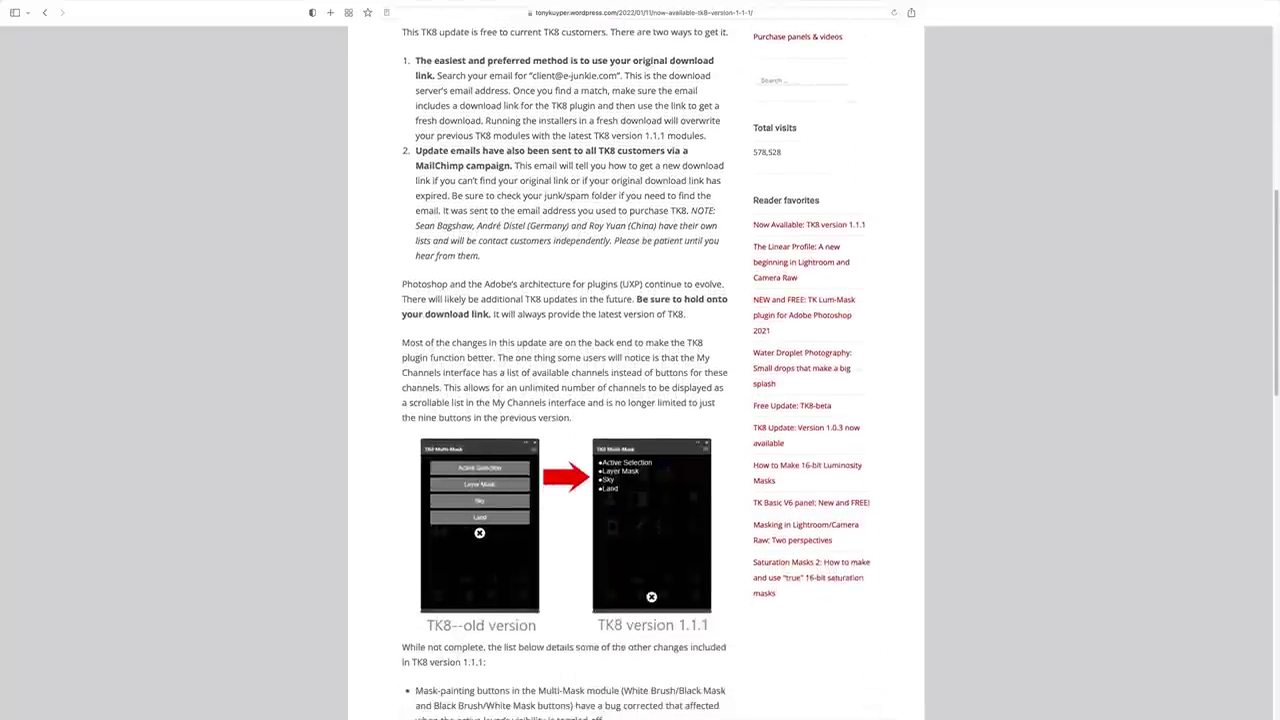
pyautogui.scroll(-6, 637, 380)
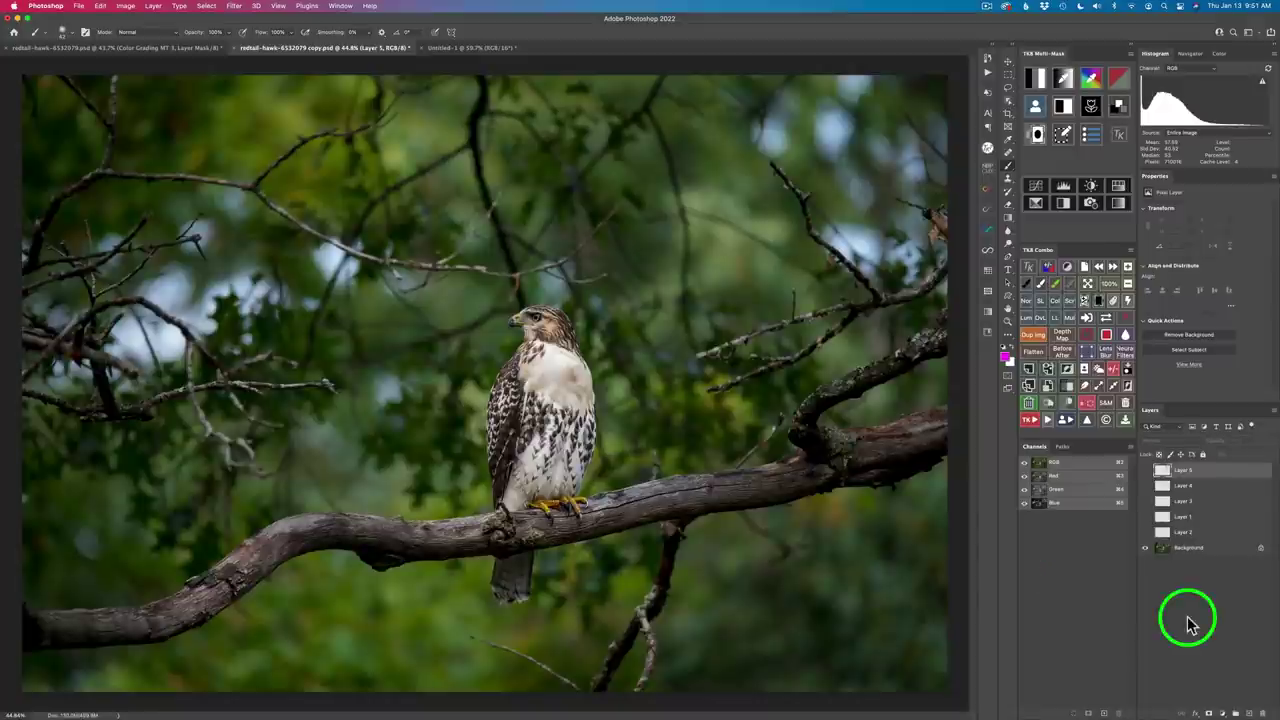
# Show the handwritten annotation layers one at a time over the hawk photo, from Layer 2 up to Layer 4, to review the planned edits
pyautogui.click(1145, 533)
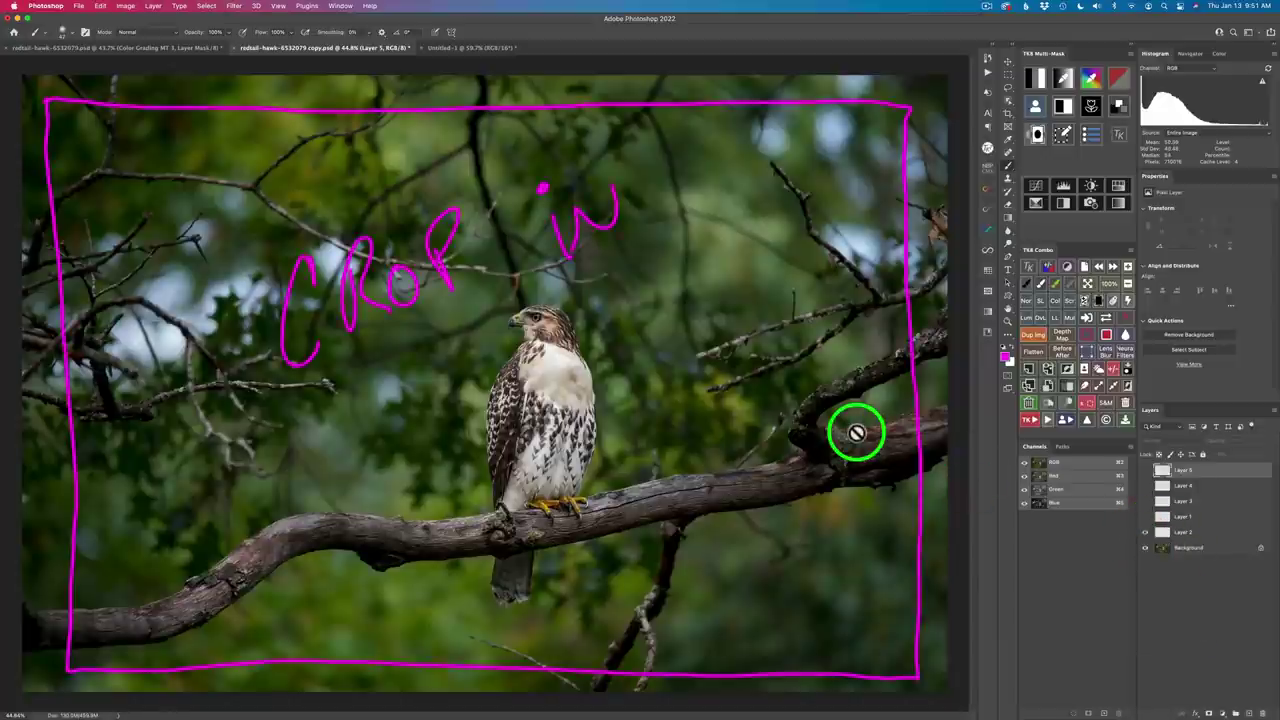
pyautogui.click(1145, 532)
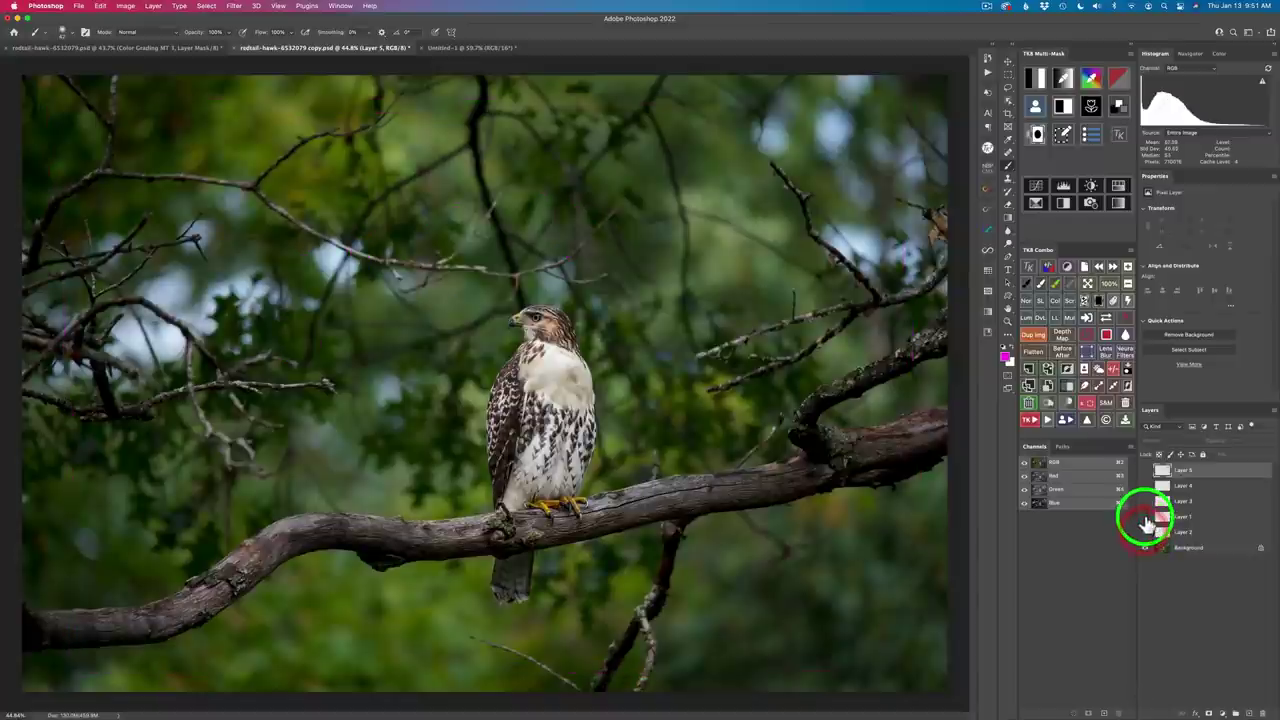
pyautogui.click(1145, 517)
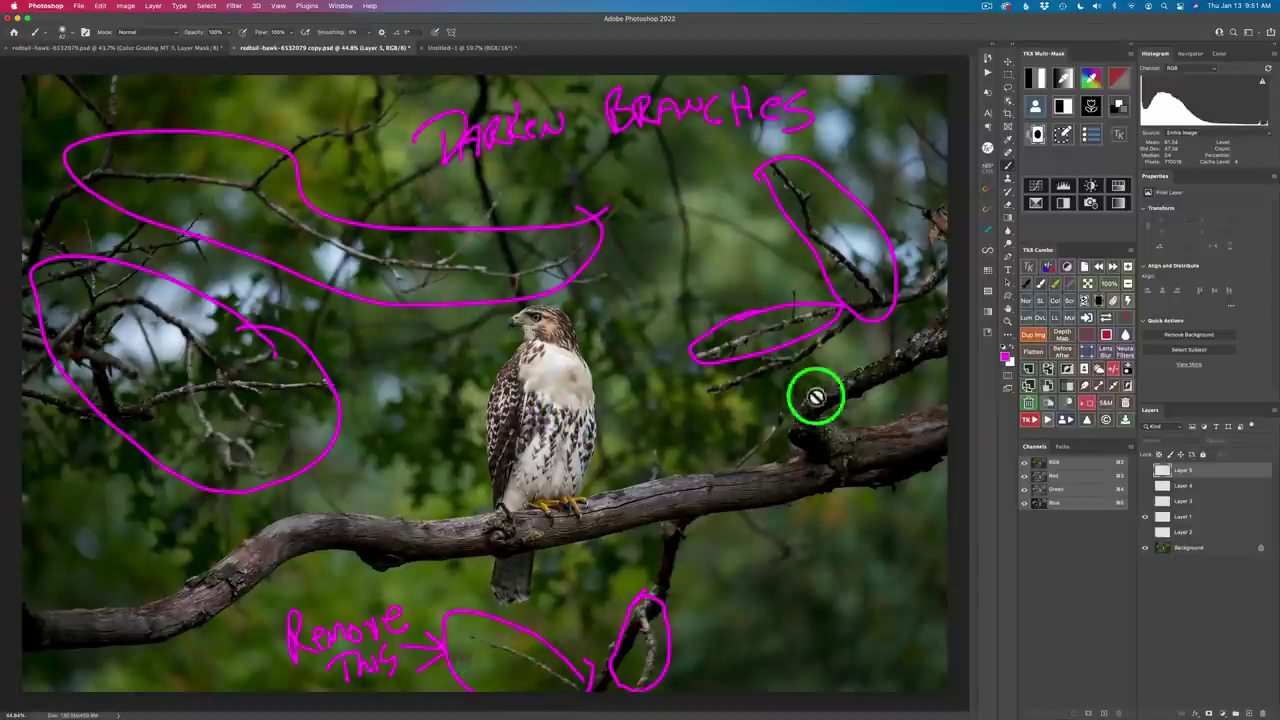
pyautogui.click(1145, 515)
pyautogui.click(1145, 501)
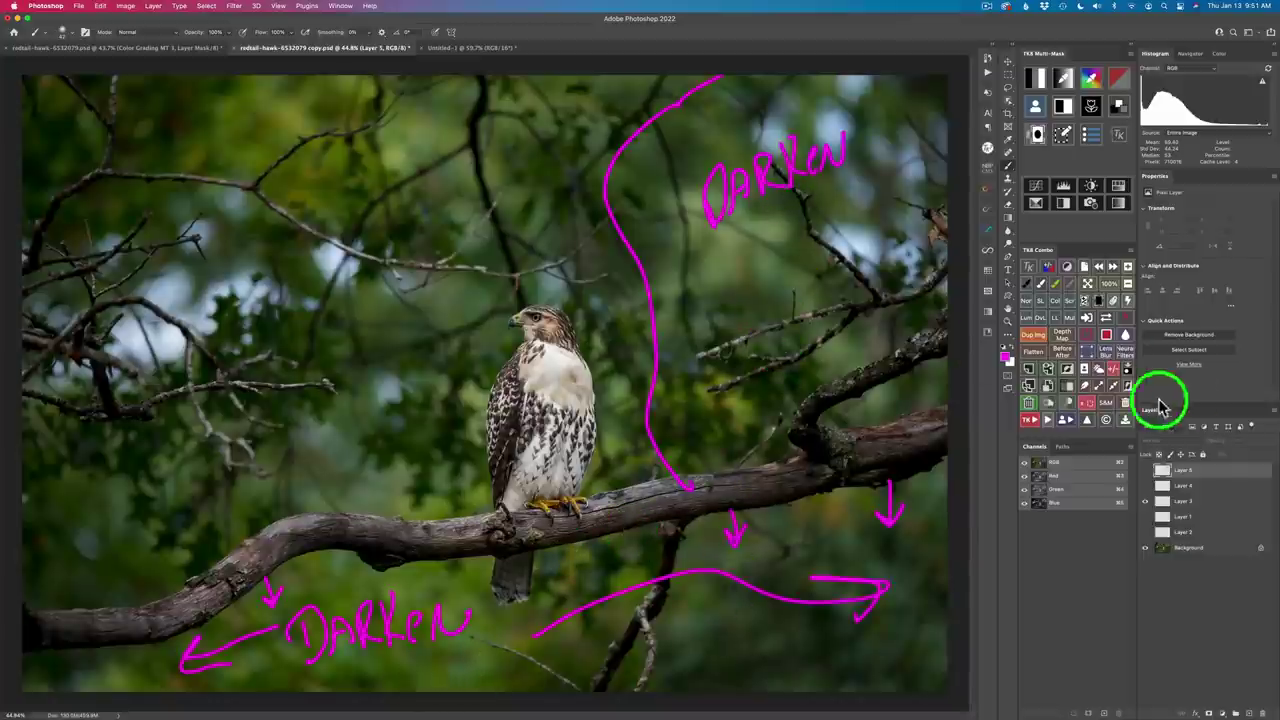
pyautogui.click(1145, 500)
pyautogui.click(1145, 485)
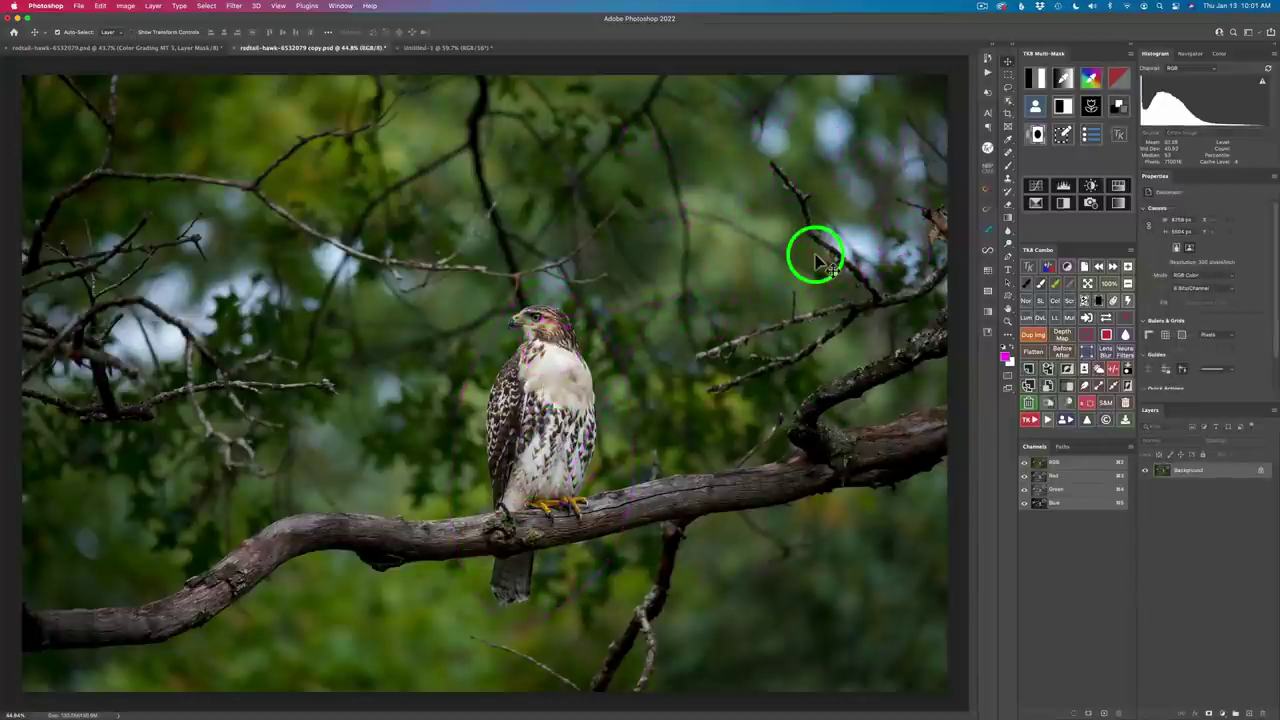
# Crop the hawk photo slightly in from its right and left edges, keeping the original ratio
pyautogui.click(1007, 112)
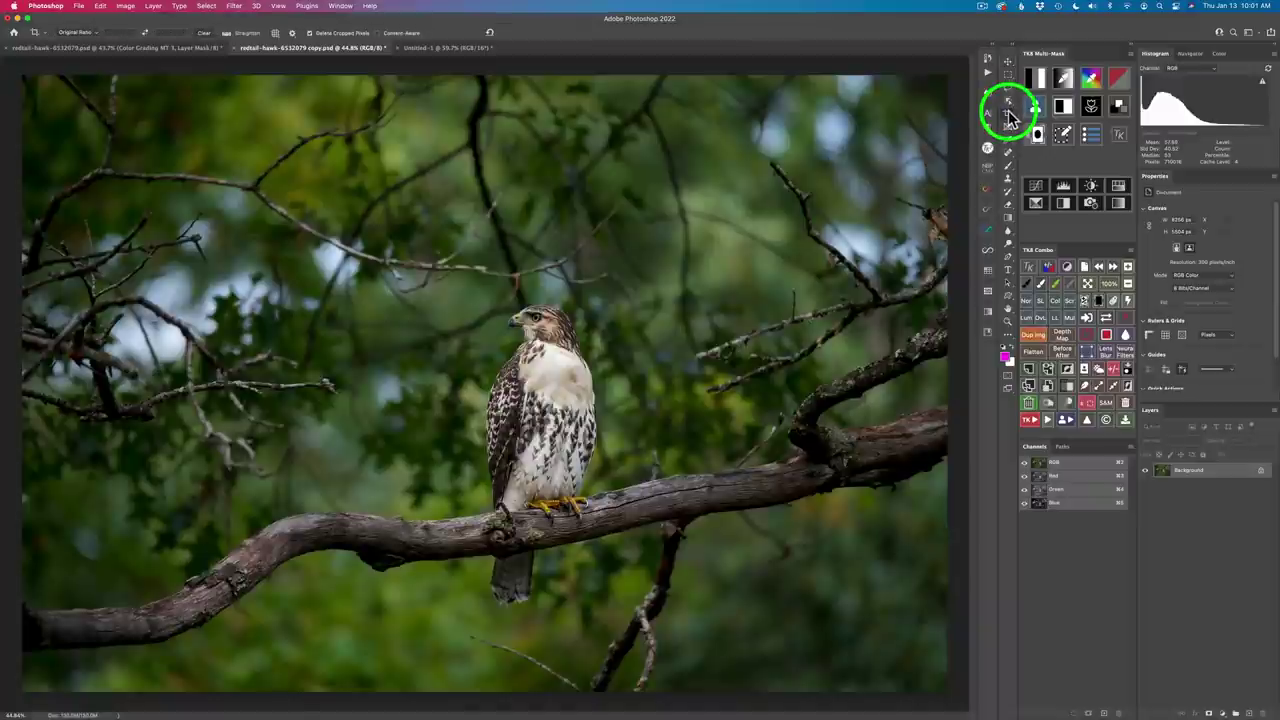
pyautogui.click(94, 32)
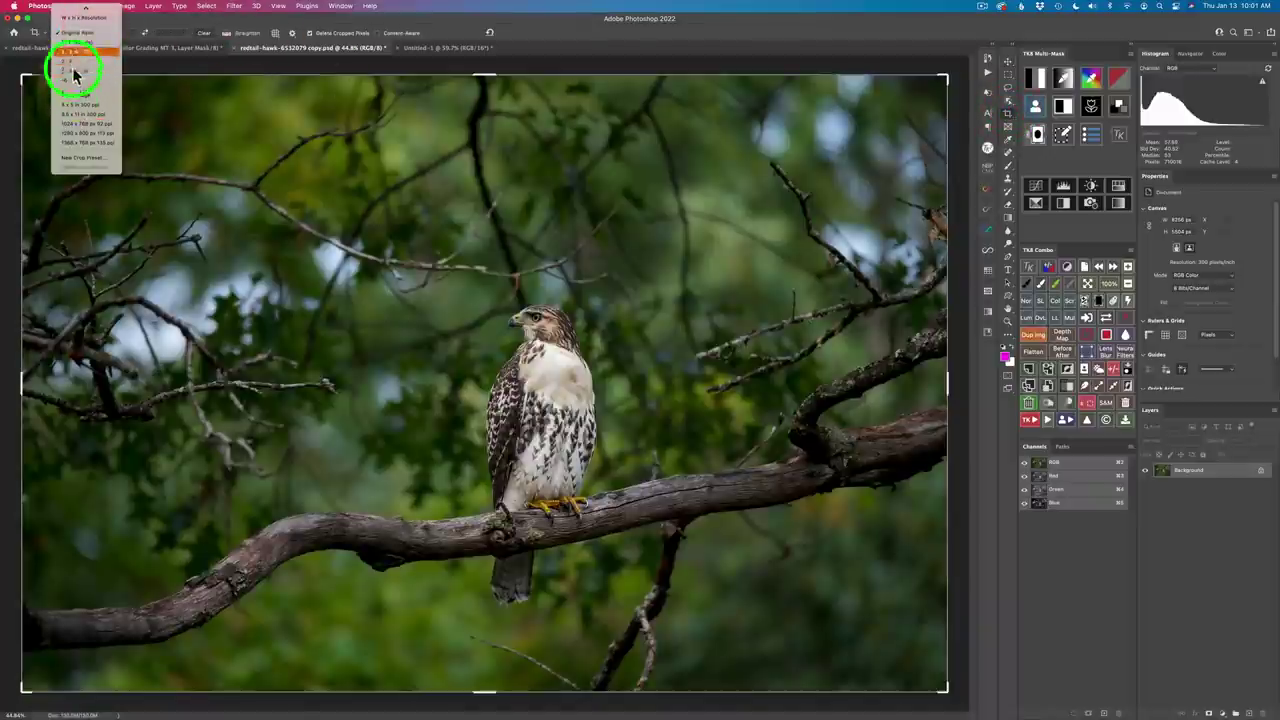
pyautogui.click(163, 20)
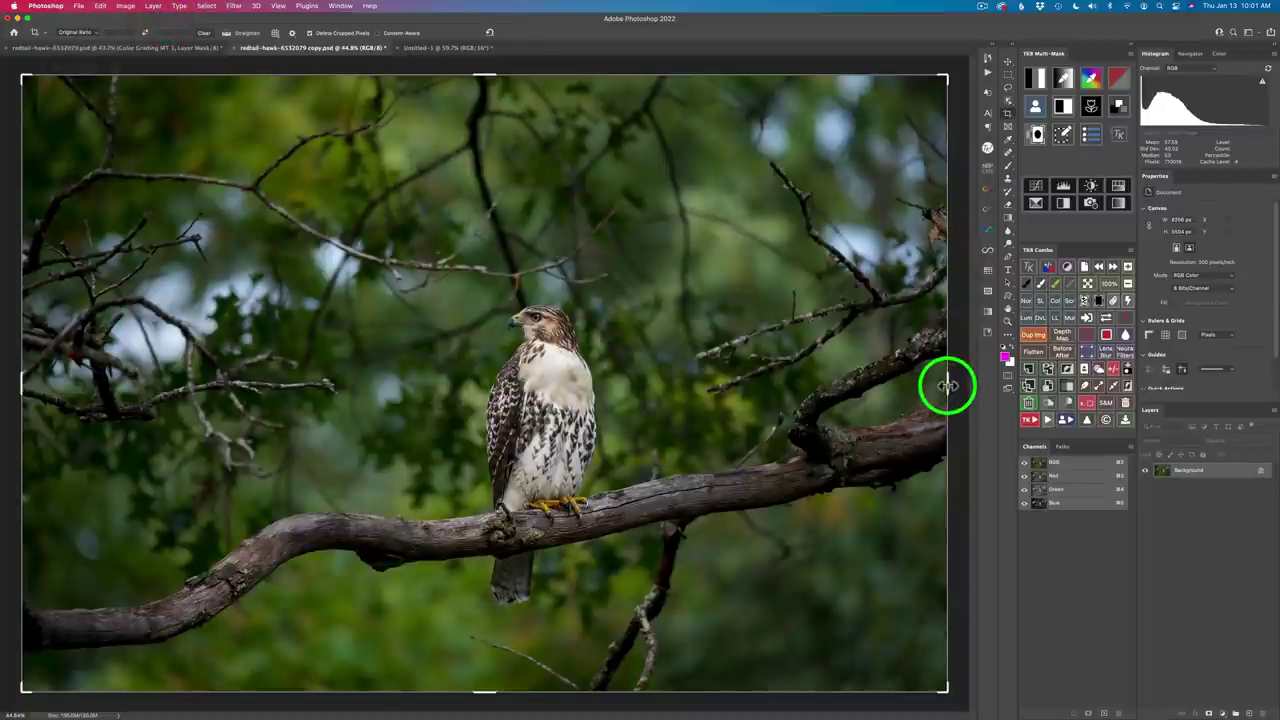
pyautogui.moveTo(947, 385); pyautogui.dragTo(934, 382)
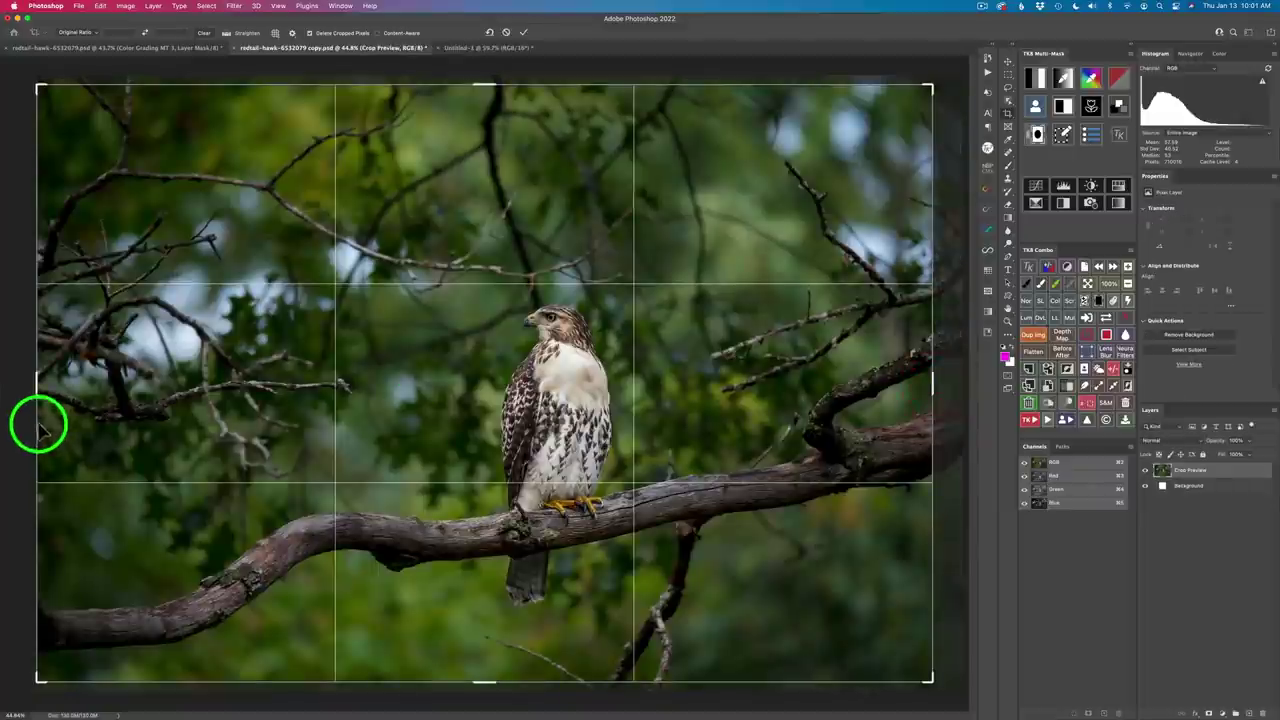
pyautogui.moveTo(37, 379); pyautogui.dragTo(48, 379)
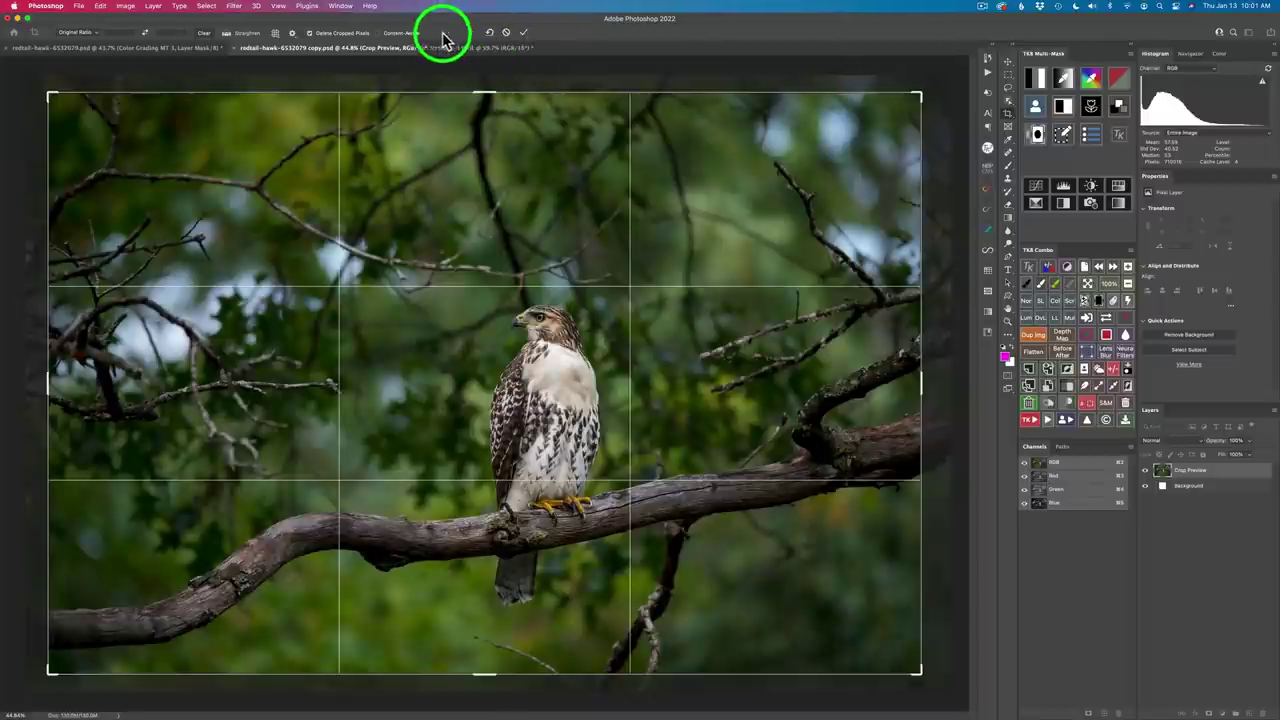
pyautogui.click(524, 34)
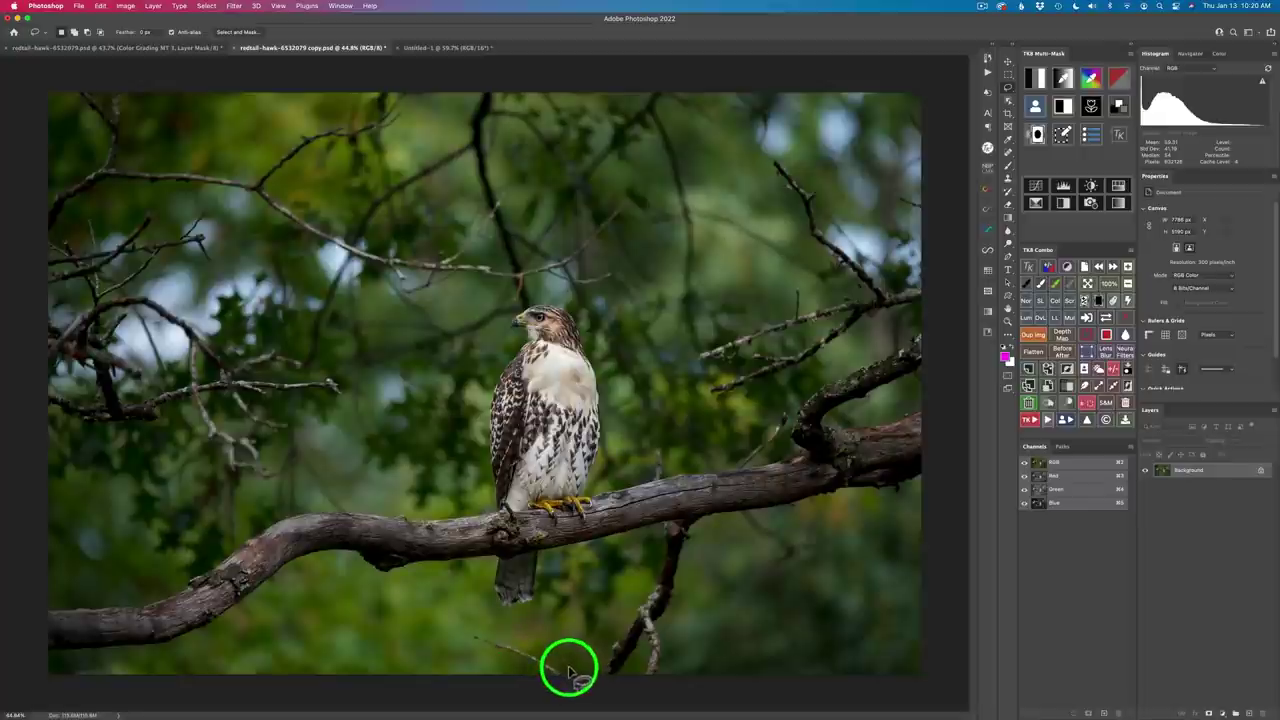
# Lasso the thin twig at the photo's bottom edge, remove it with a Content-Aware fill at 100% opacity, and clear the selection
pyautogui.moveTo(568, 668)
pyautogui.mouseDown()
pyautogui.moveTo(580, 674)
pyautogui.moveTo(492, 622)
pyautogui.moveTo(460, 629)
pyautogui.moveTo(524, 678)
pyautogui.moveTo(590, 686)
pyautogui.mouseUp()
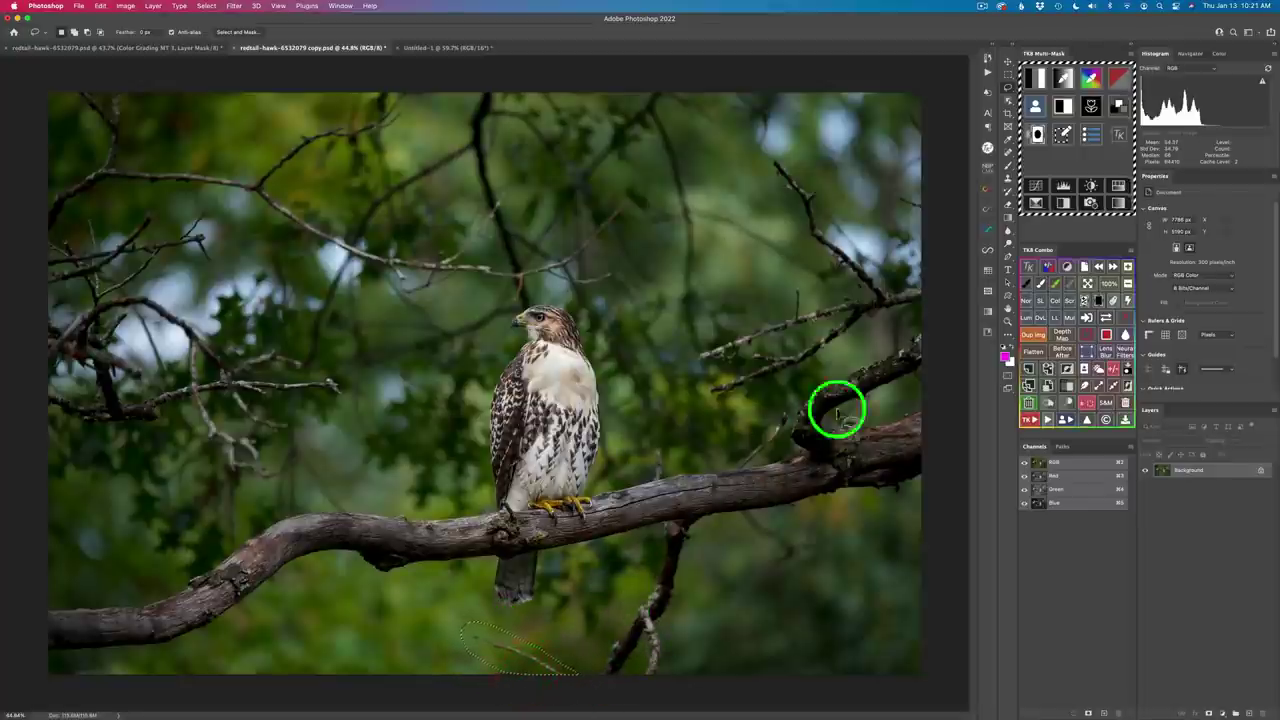
pyautogui.click(1106, 336)
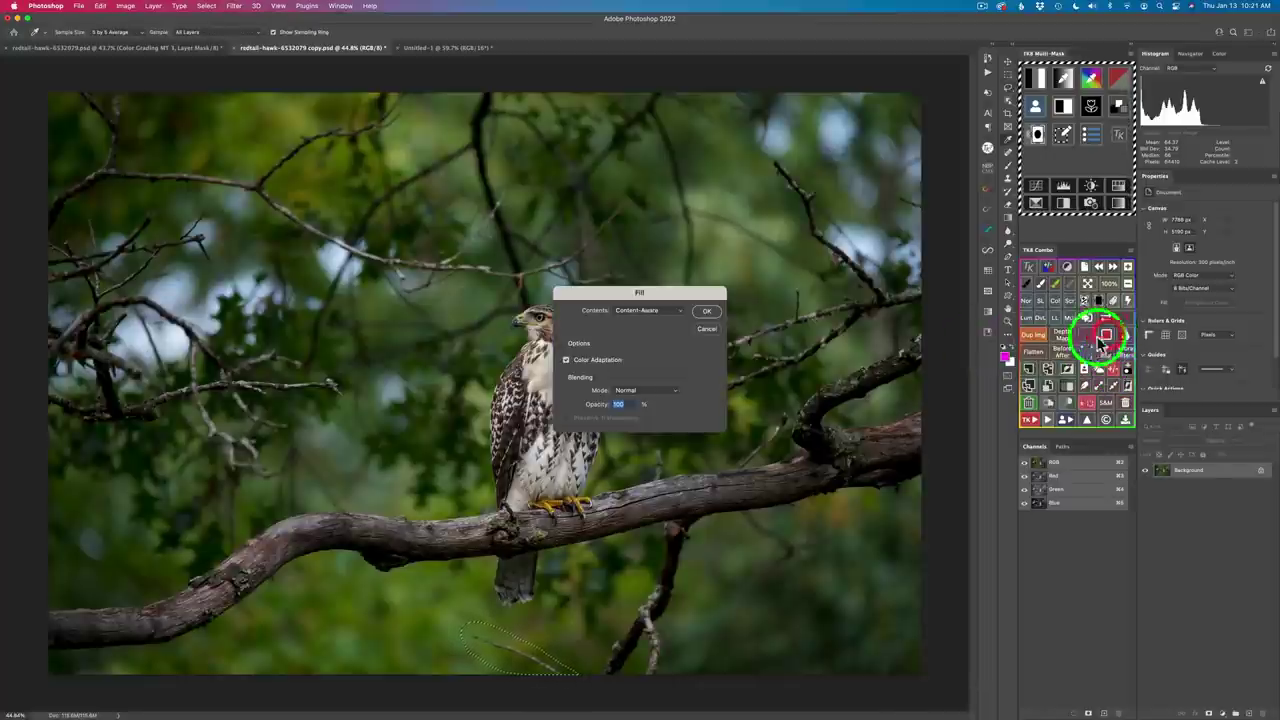
pyautogui.click(674, 311)
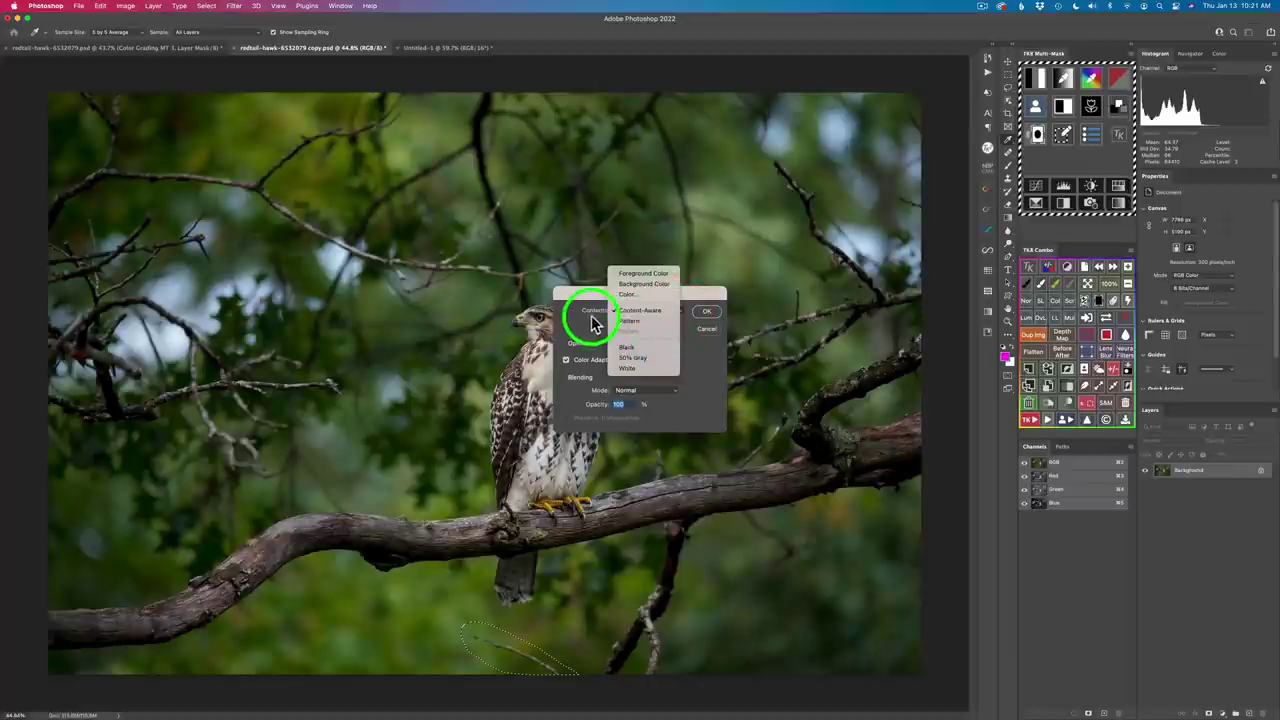
pyautogui.click(630, 310)
pyautogui.click(706, 313)
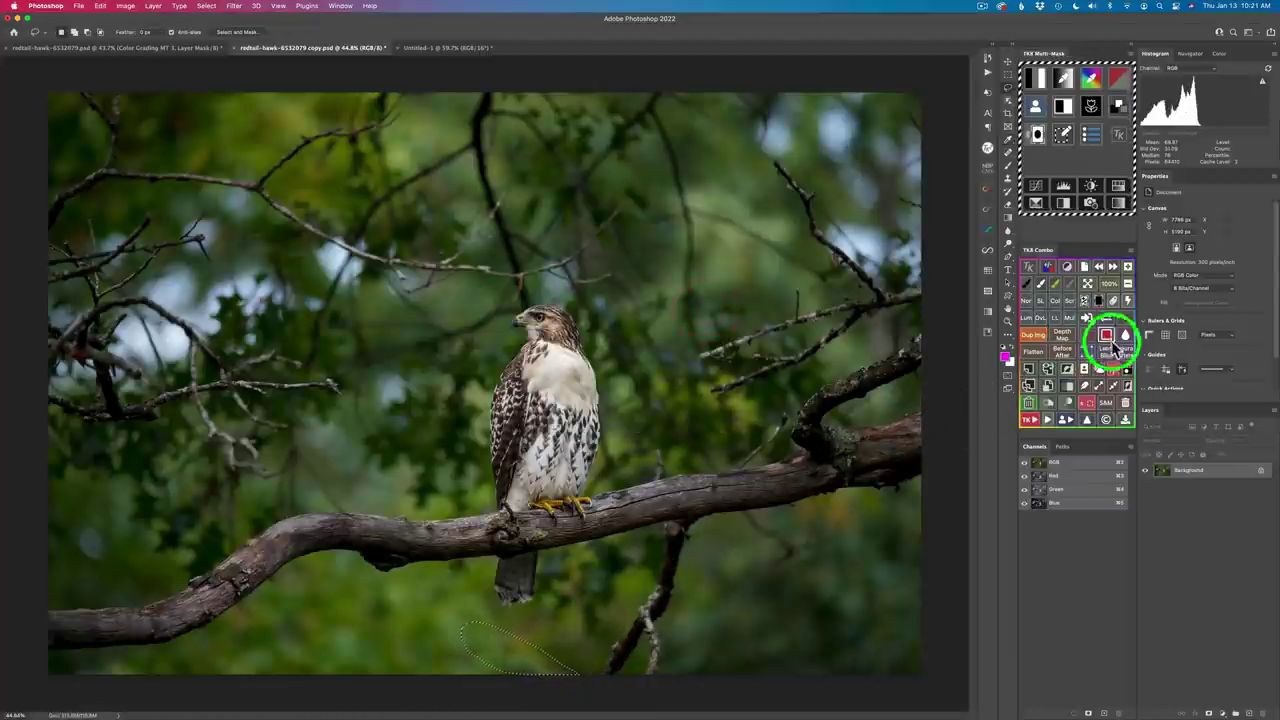
pyautogui.click(1114, 372)
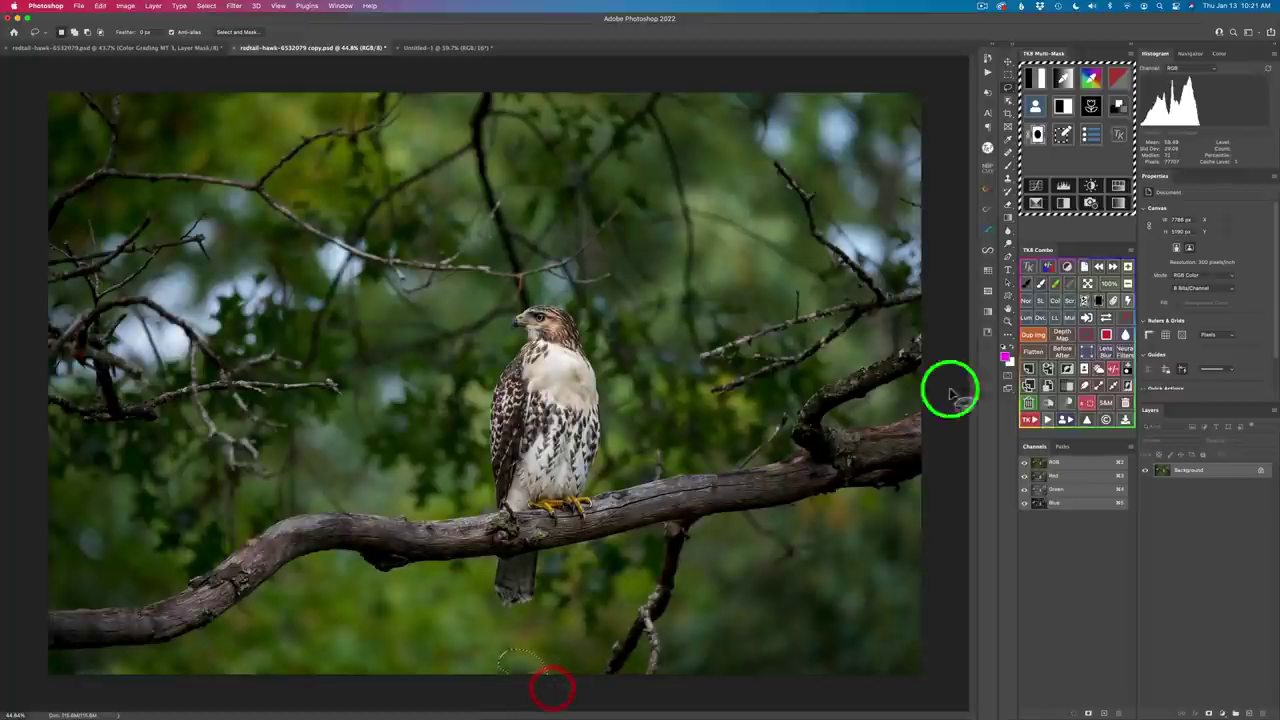
# Clean up the small patch left at the bottom edge with another Content-Aware fill and deselect it
pyautogui.click(1106, 336)
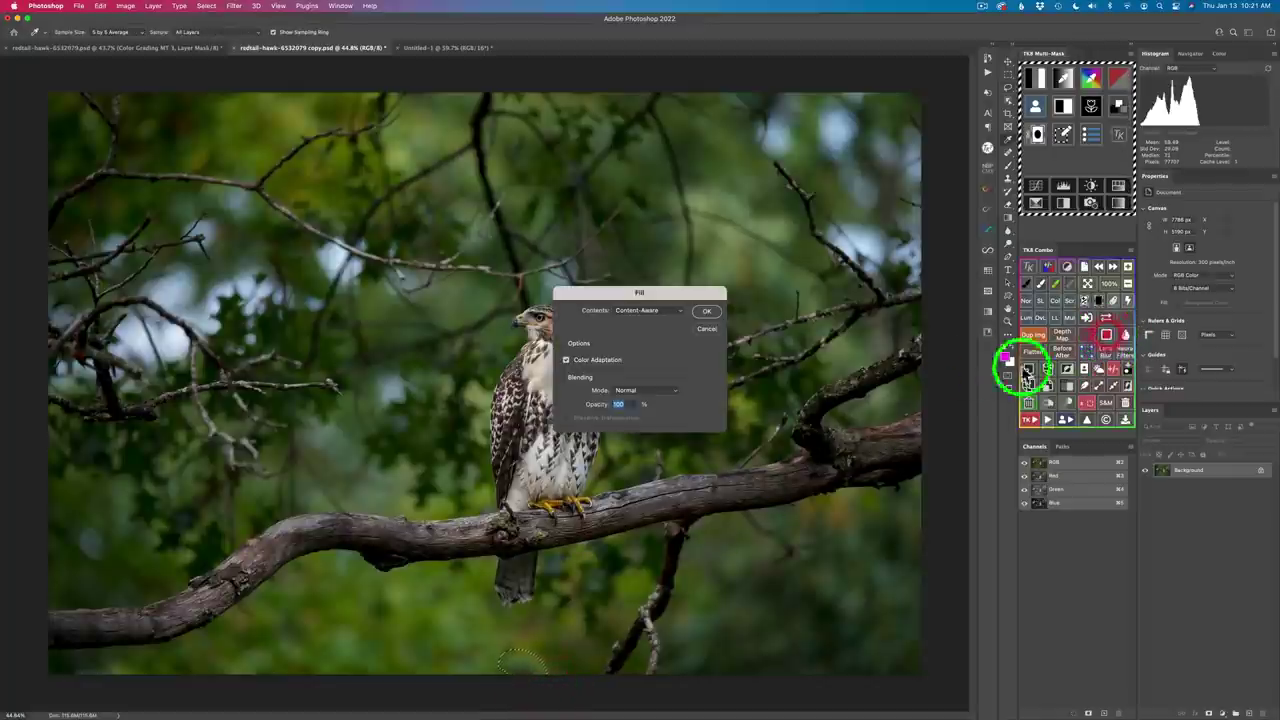
pyautogui.click(714, 310)
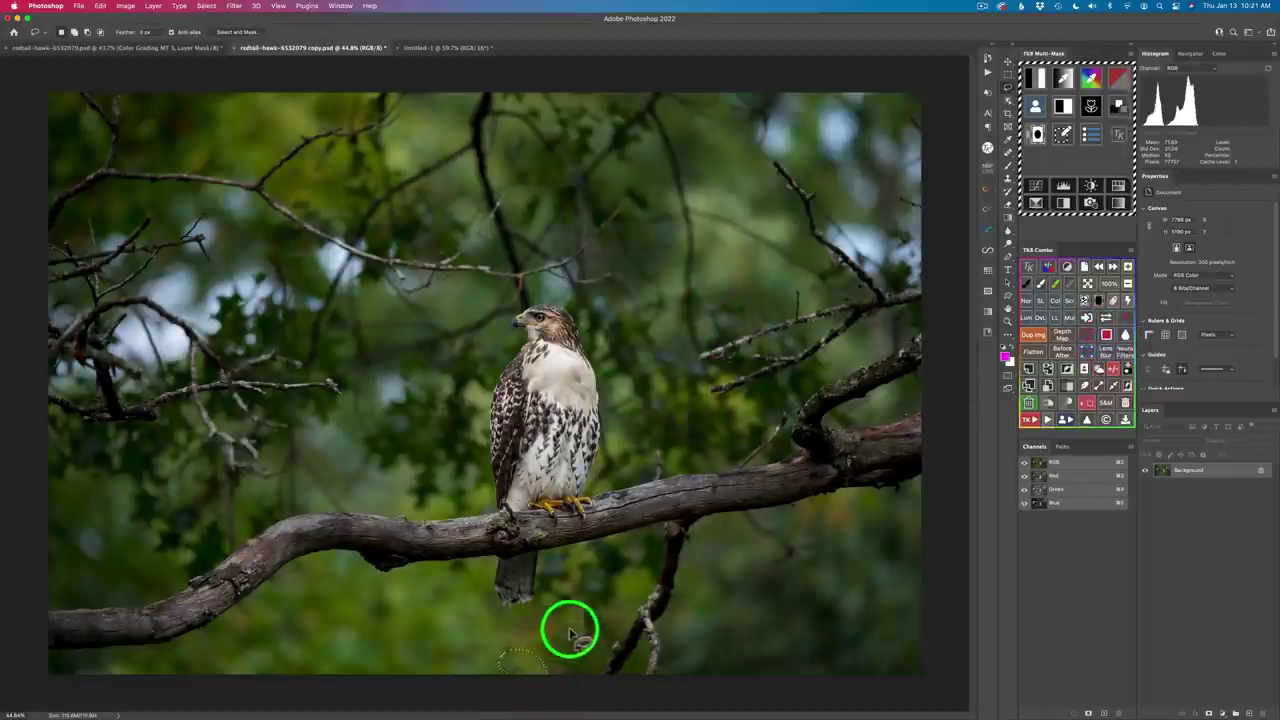
pyautogui.click(1112, 372)
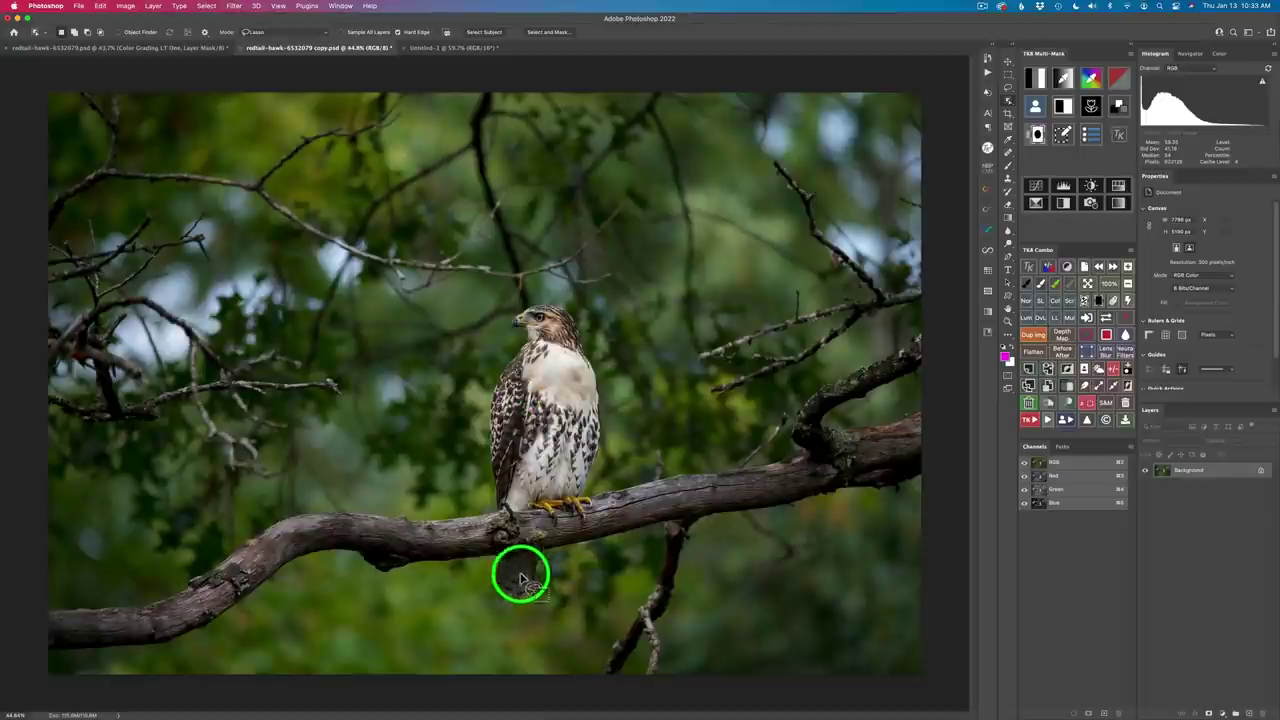
# Select the hawk's body above the branch, including its feet and talons, using the Object Selection tool in Lasso mode
pyautogui.click(557, 371)
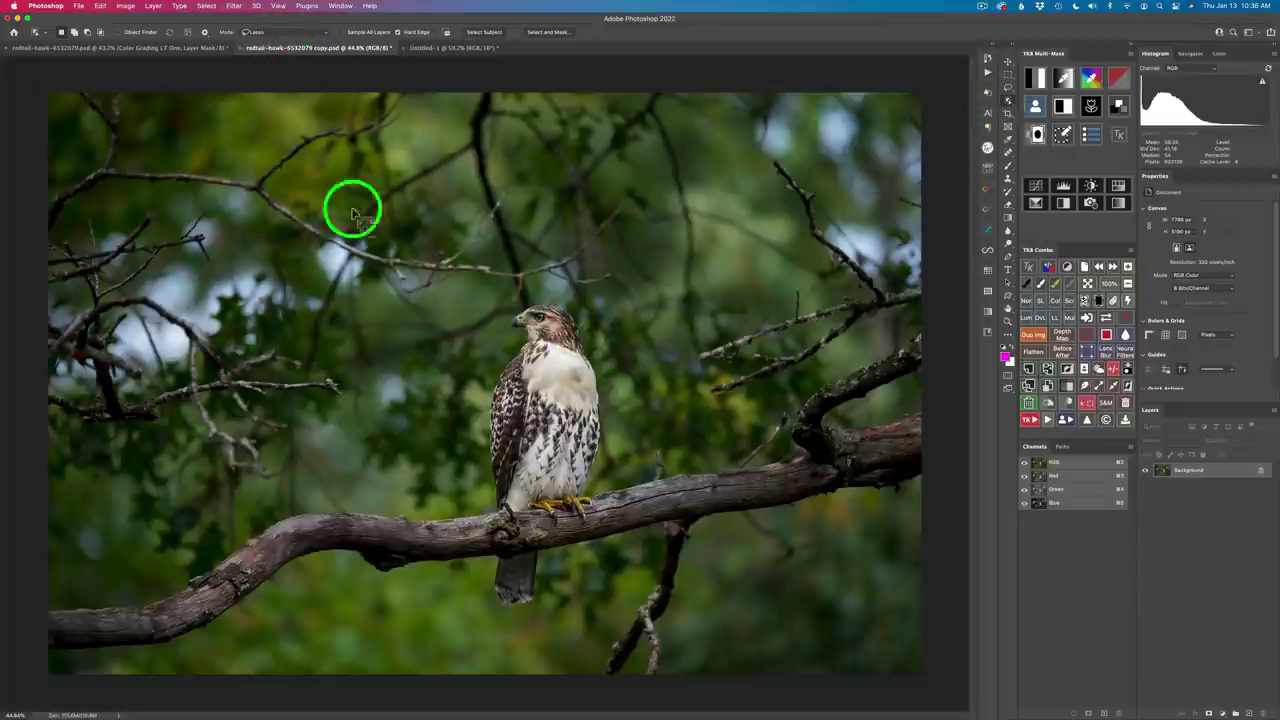
pyautogui.moveTo(520, 322)
pyautogui.mouseDown()
pyautogui.moveTo(511, 312)
pyautogui.moveTo(491, 374)
pyautogui.moveTo(486, 457)
pyautogui.moveTo(516, 511)
pyautogui.moveTo(574, 523)
pyautogui.moveTo(589, 509)
pyautogui.moveTo(606, 380)
pyautogui.moveTo(580, 317)
pyautogui.moveTo(512, 312)
pyautogui.mouseUp()
pyautogui.scroll(5, 557, 488)
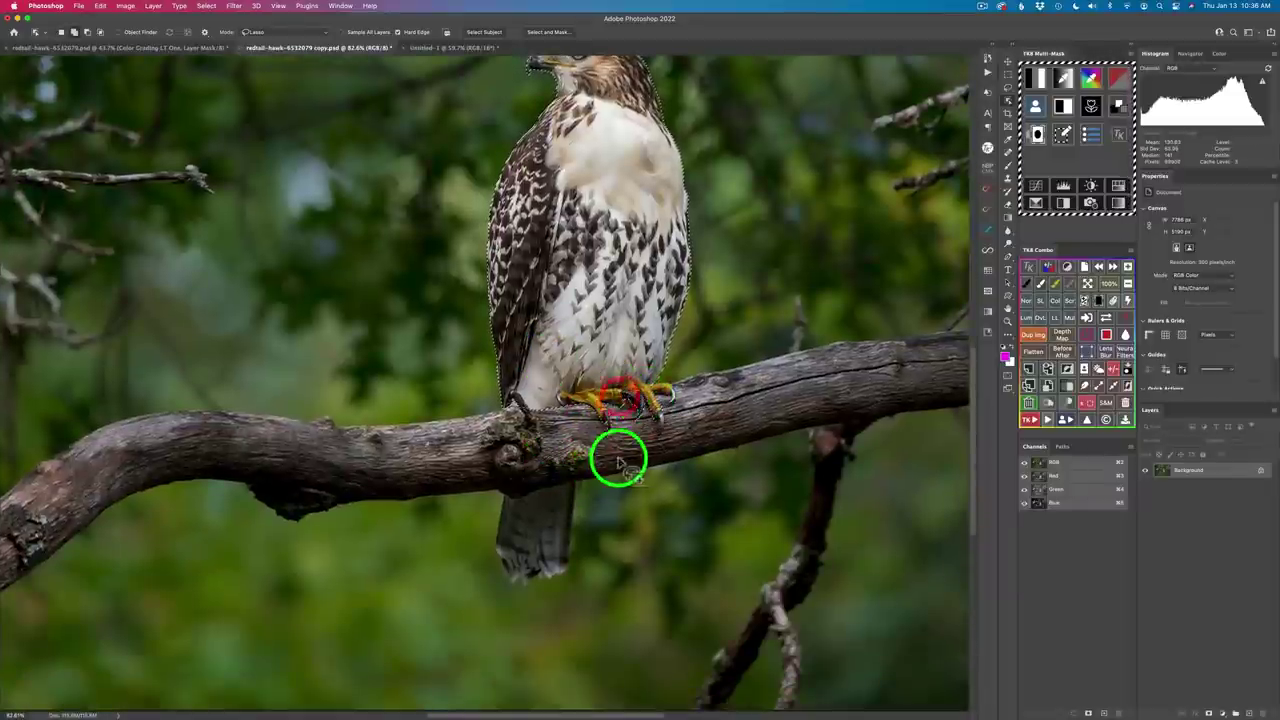
pyautogui.click(659, 419)
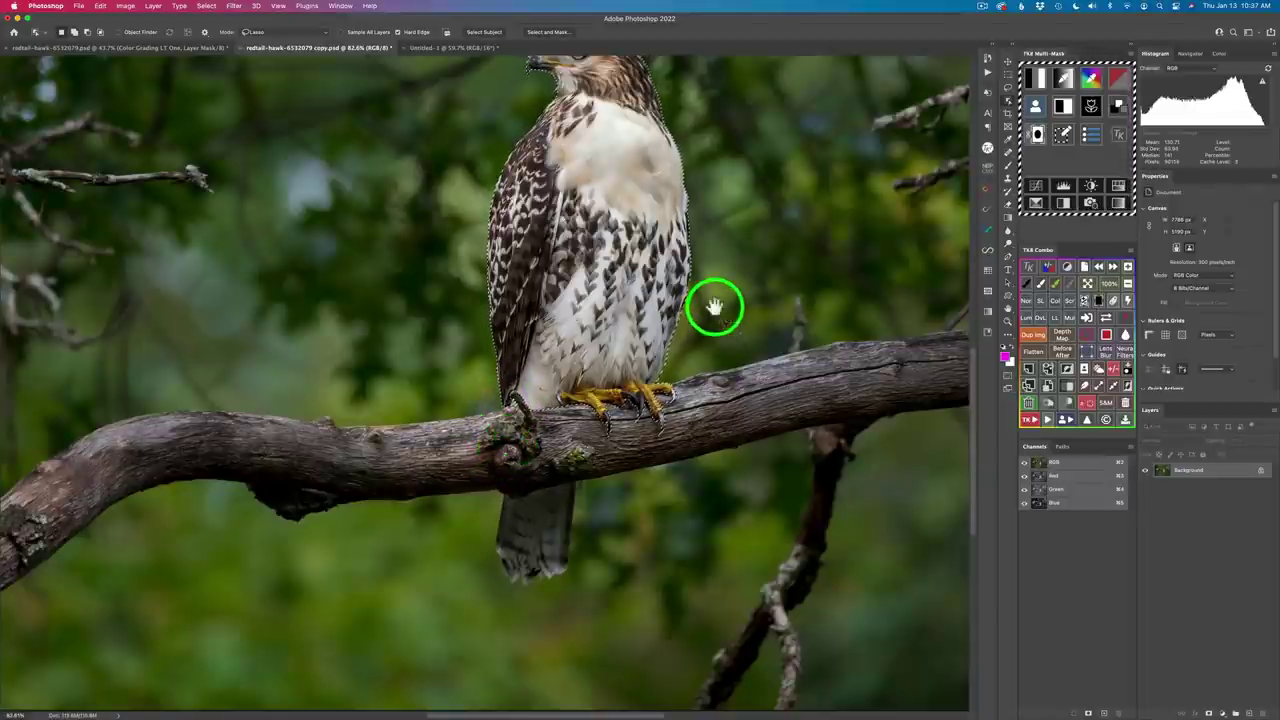
pyautogui.moveTo(714, 303); pyautogui.dragTo(708, 440)
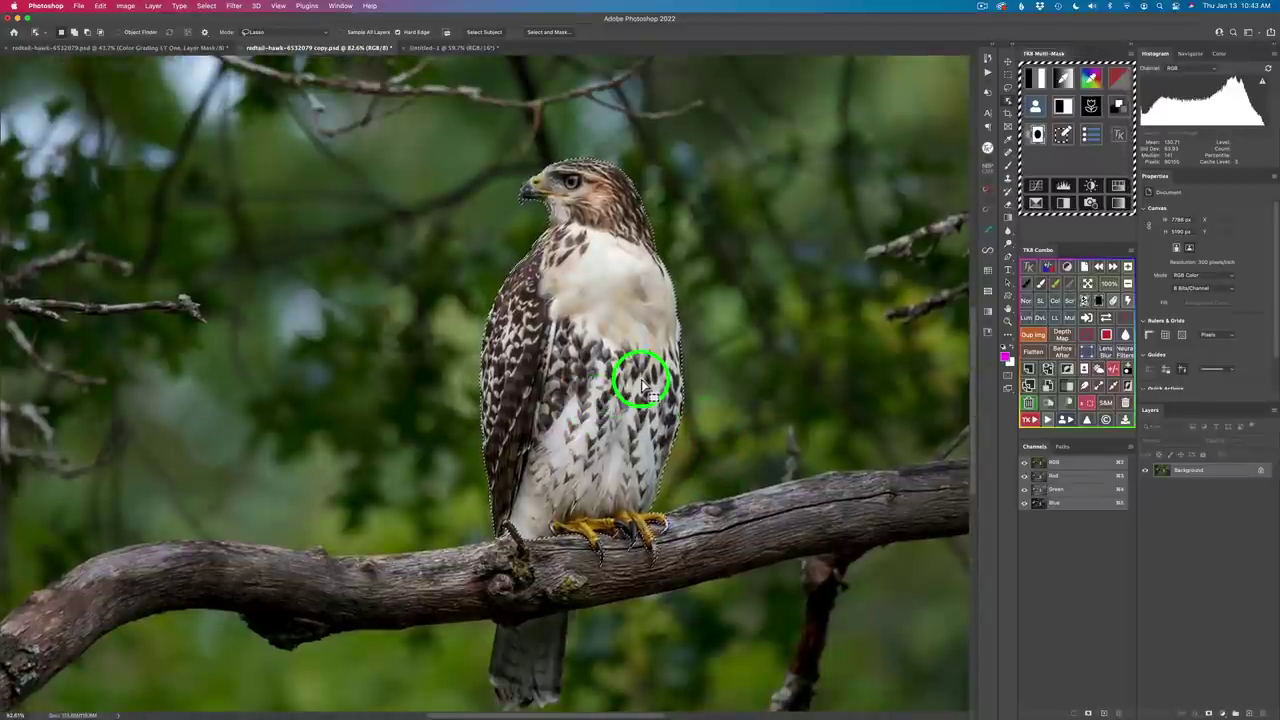
# View the hawk selection as a mask in Edit Selection, save it as a channel named "Hawk Top", and exit the editing mode
pyautogui.click(1066, 138)
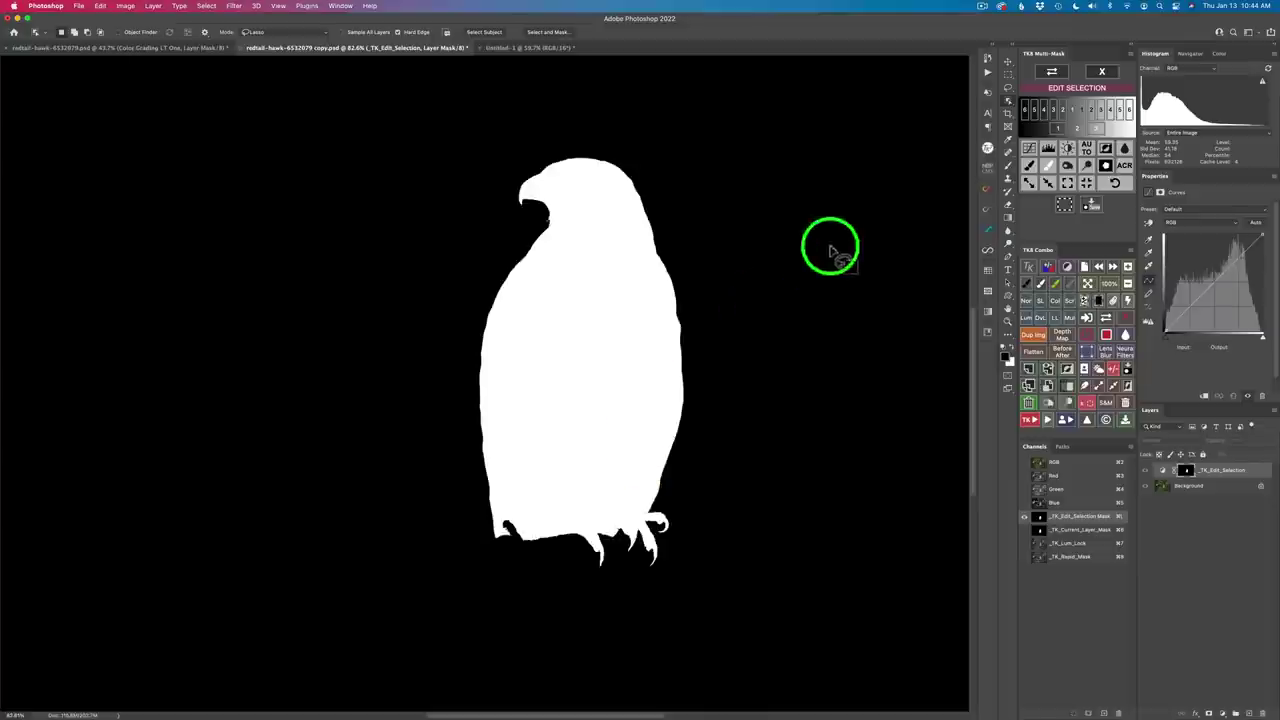
pyautogui.click(1093, 206)
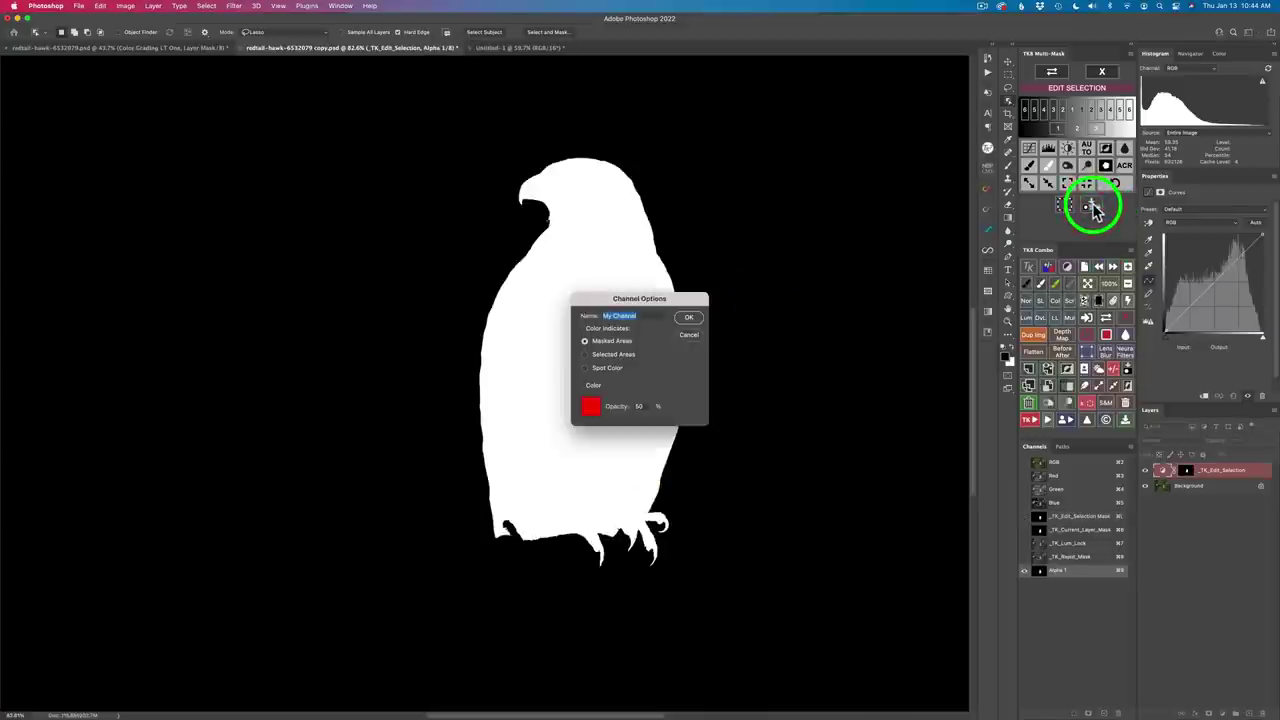
pyautogui.write('Hawk Top')
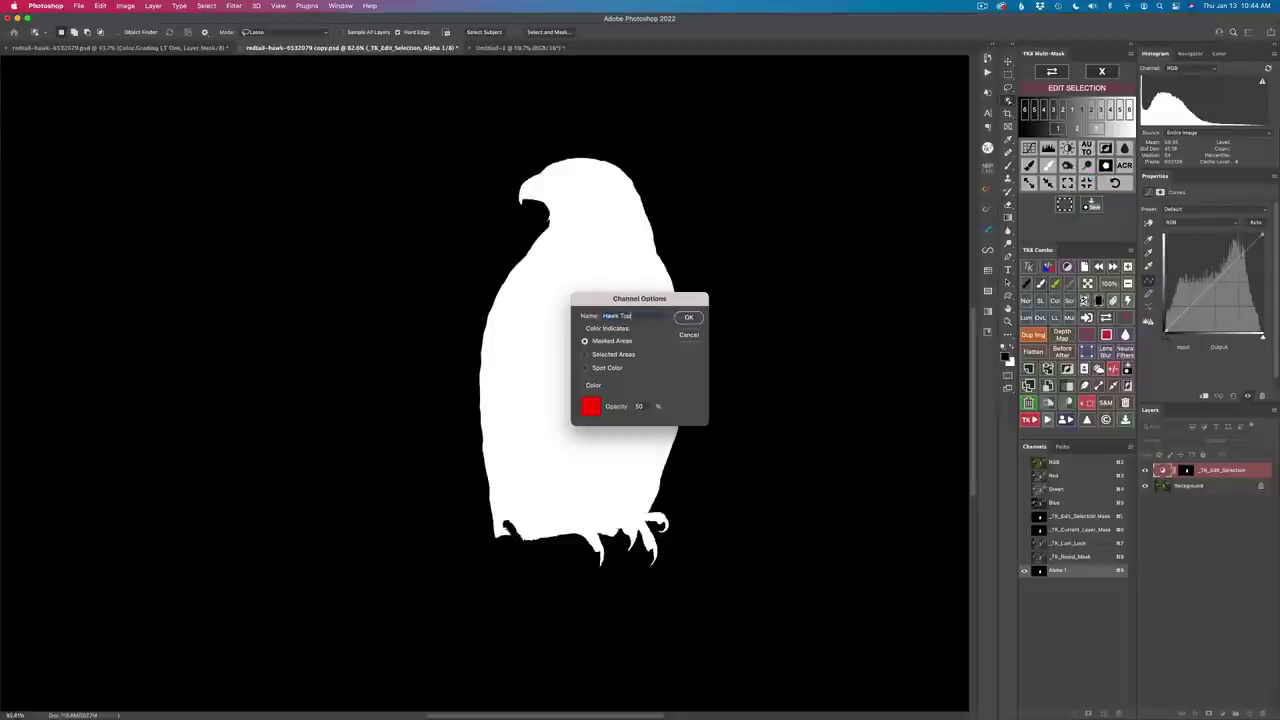
pyautogui.click(687, 318)
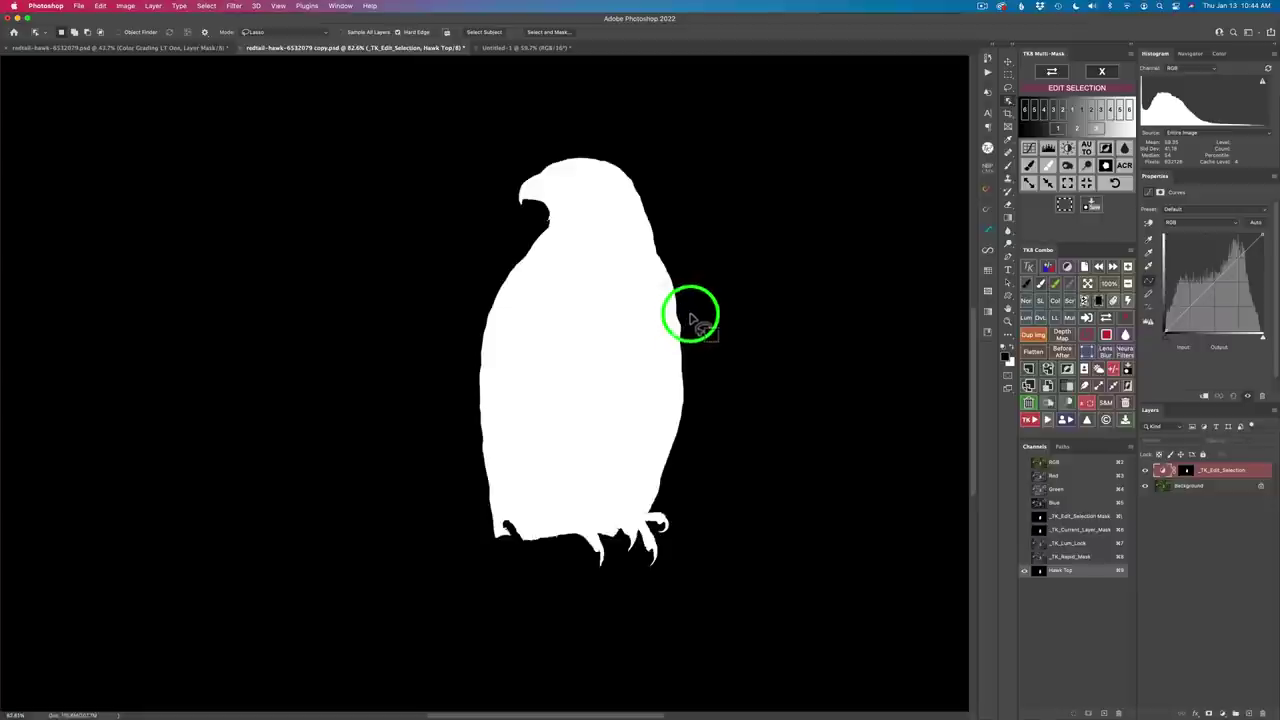
pyautogui.click(1106, 74)
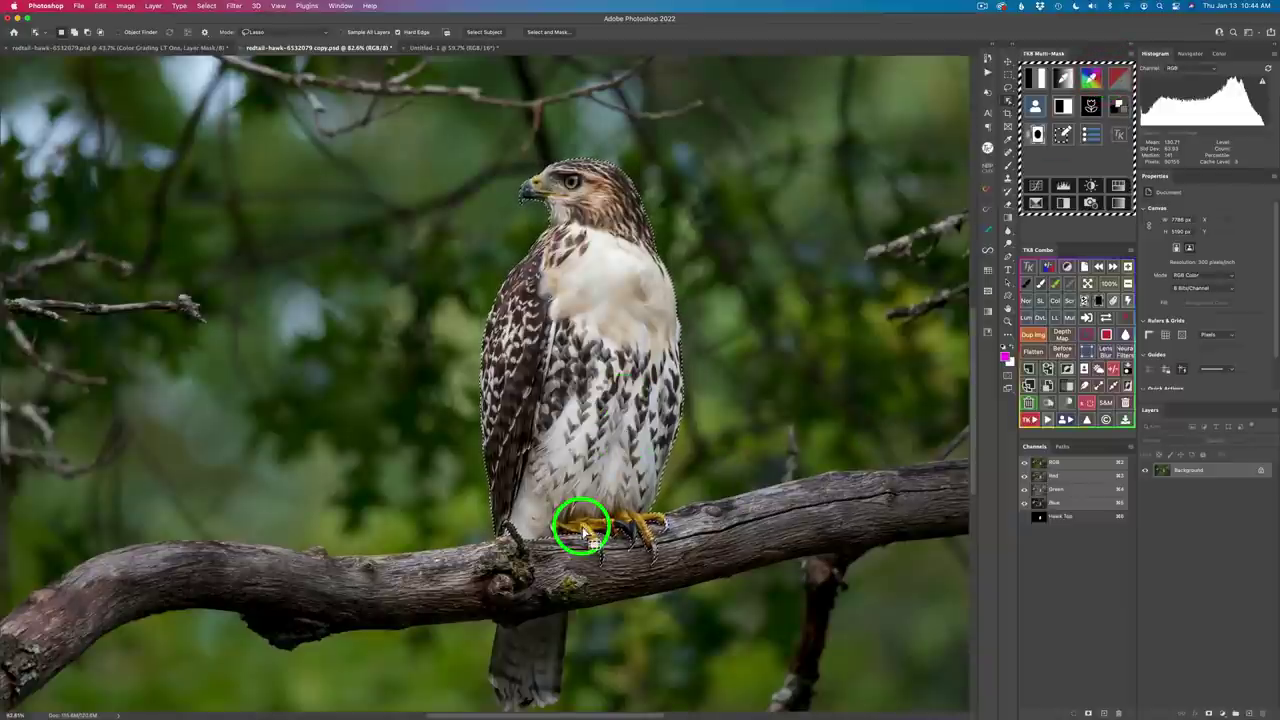
# Select the hawk's tail below the branch with the Object Selection tool and save the selection as a new channel named "Tail"
pyautogui.scroll(-3, 583, 532)
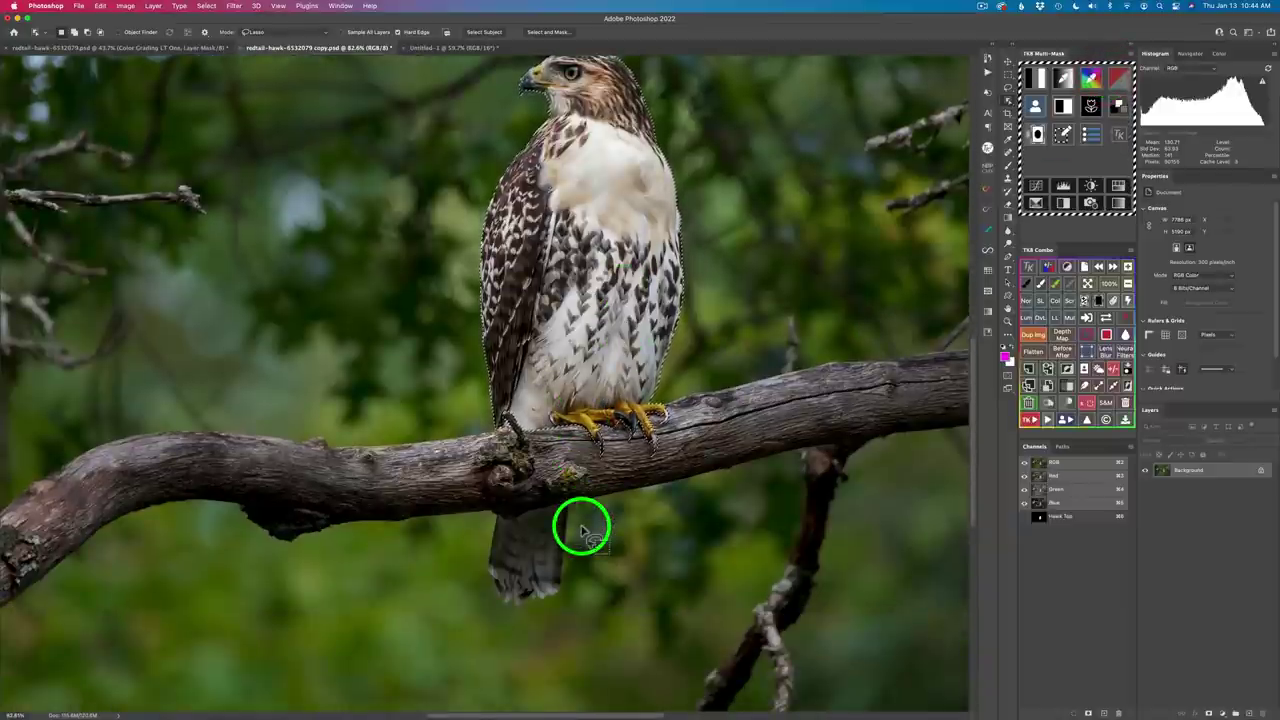
pyautogui.moveTo(490, 532)
pyautogui.mouseDown()
pyautogui.moveTo(480, 566)
pyautogui.moveTo(494, 597)
pyautogui.moveTo(534, 606)
pyautogui.moveTo(563, 582)
pyautogui.moveTo(571, 494)
pyautogui.moveTo(486, 520)
pyautogui.mouseUp()
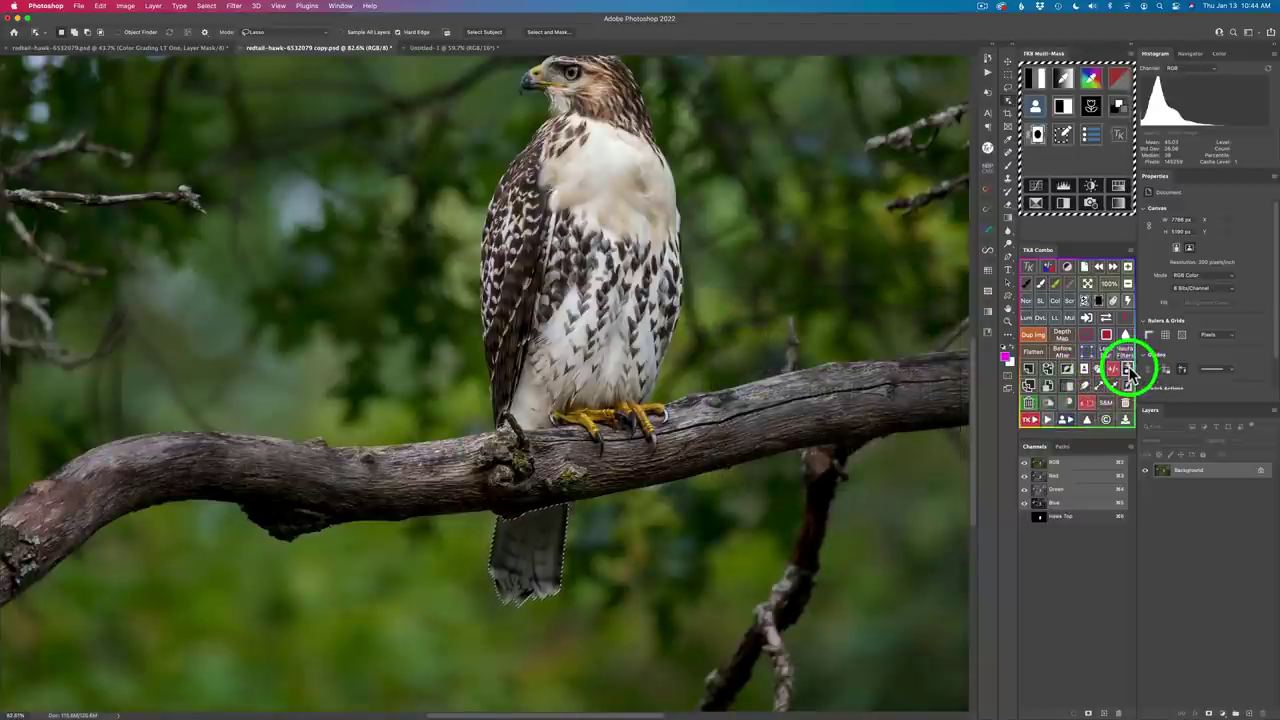
pyautogui.click(1128, 369)
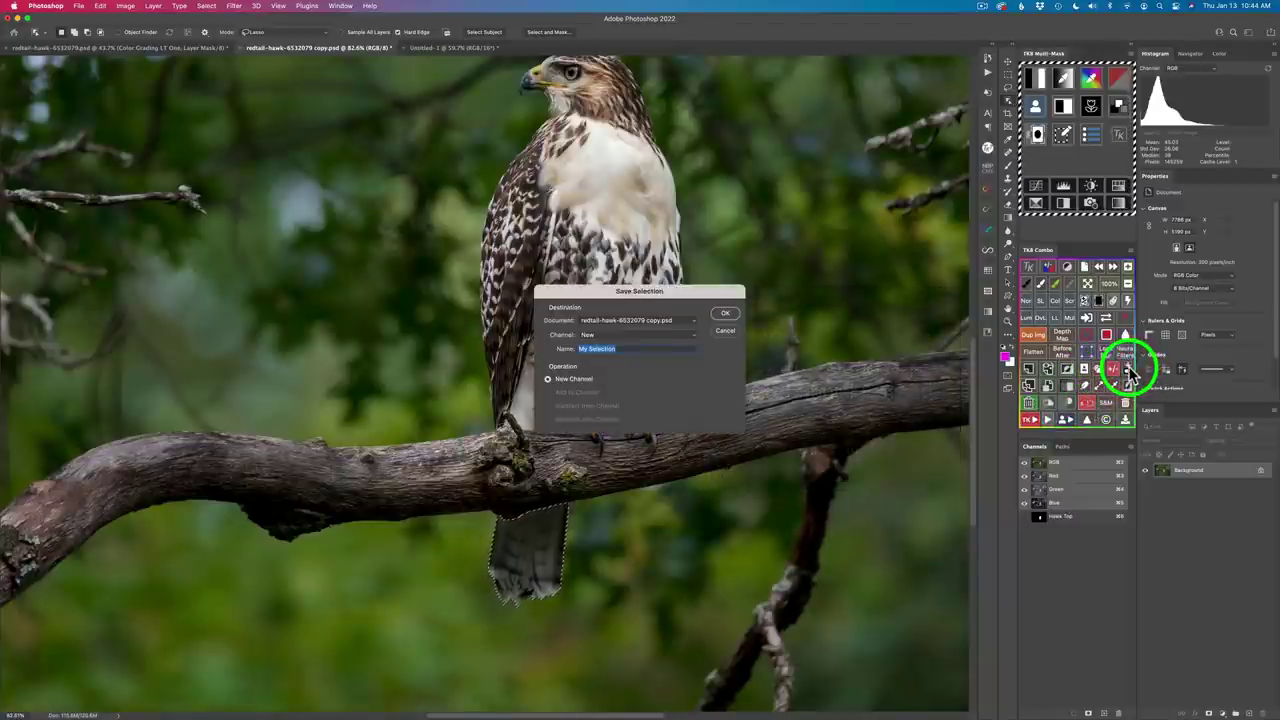
pyautogui.write('Tail')
pyautogui.click(725, 313)
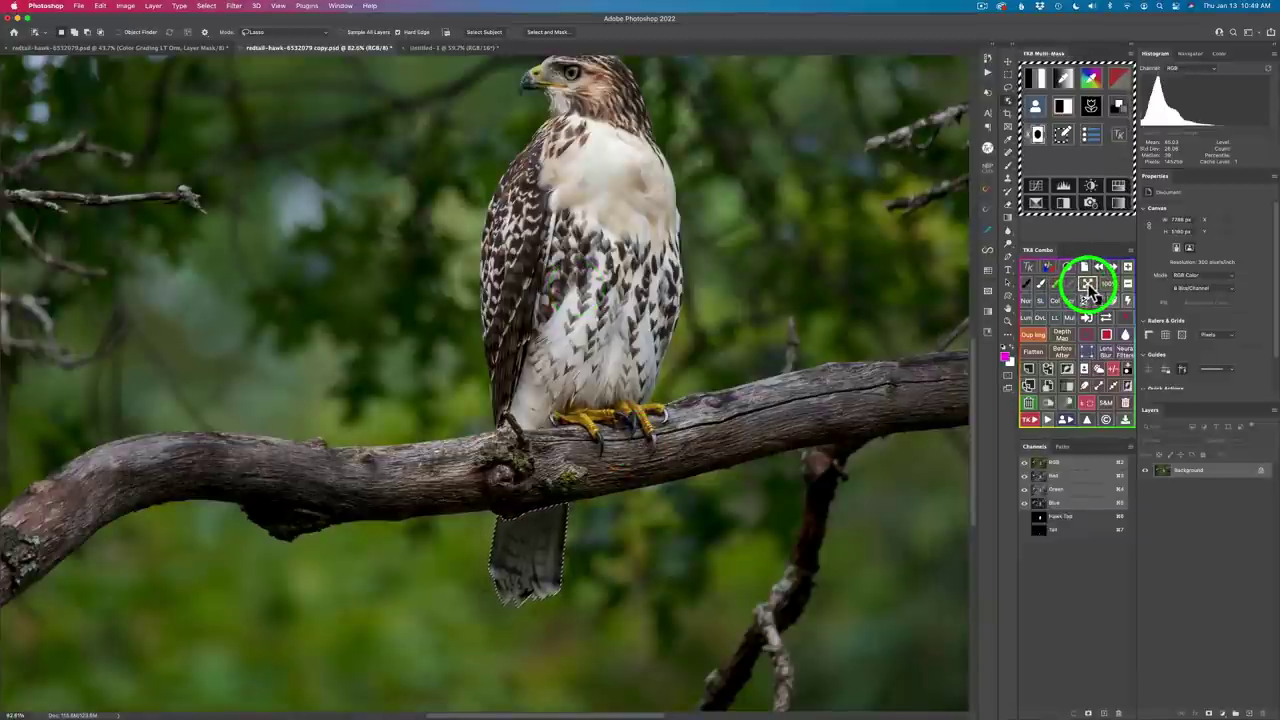
# Combine the saved "Hawk Top" and "Tail" channels into one mask using the mask calculator's add operation
pyautogui.click(1091, 291)
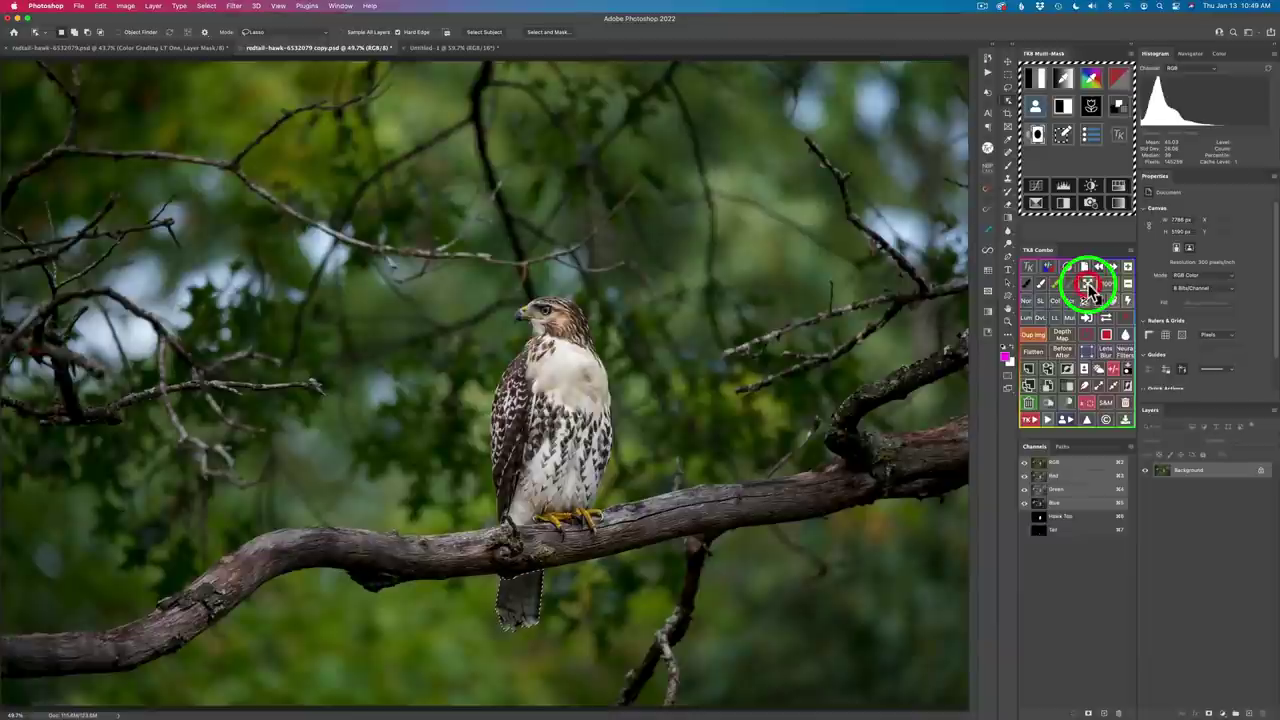
pyautogui.click(1036, 108)
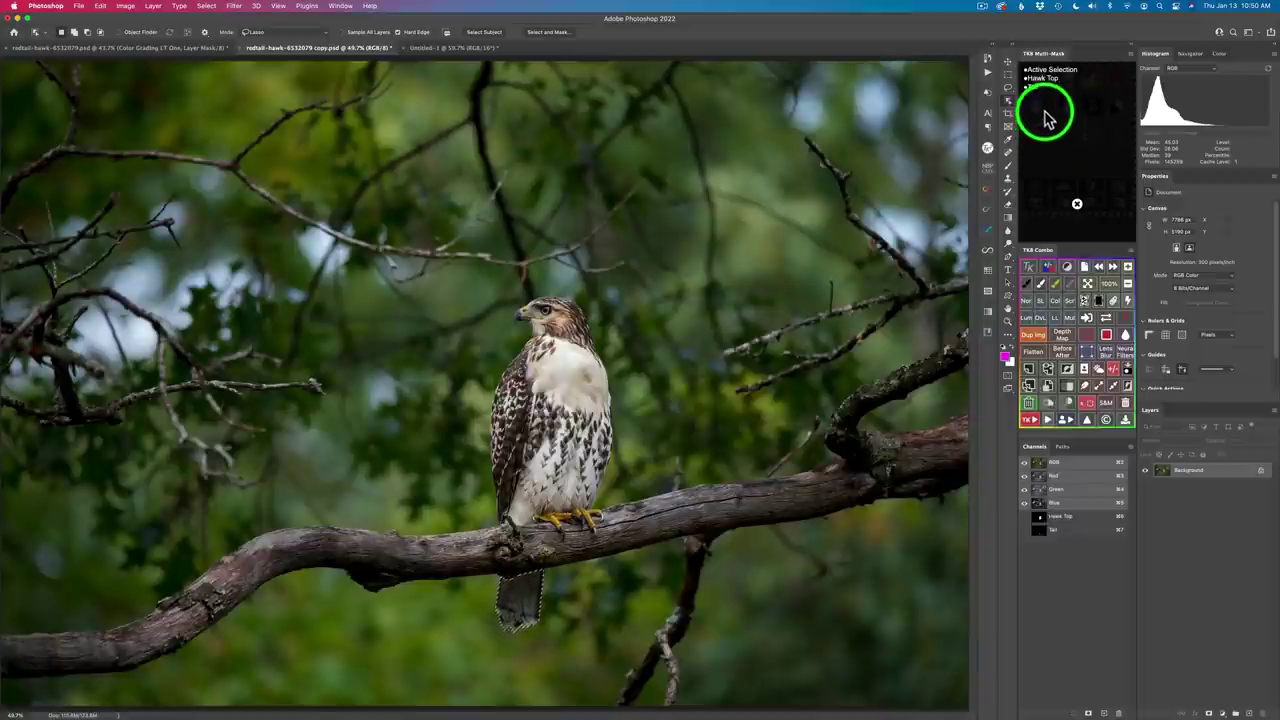
pyautogui.click(1044, 79)
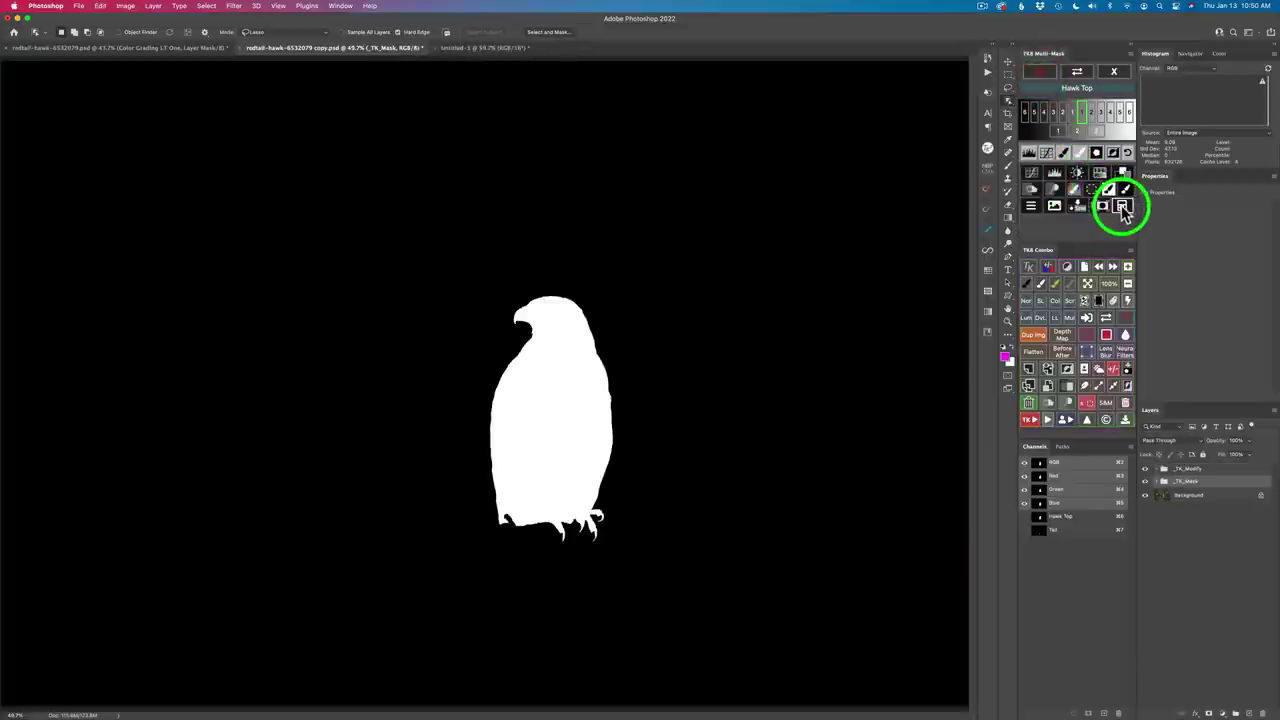
pyautogui.click(1123, 207)
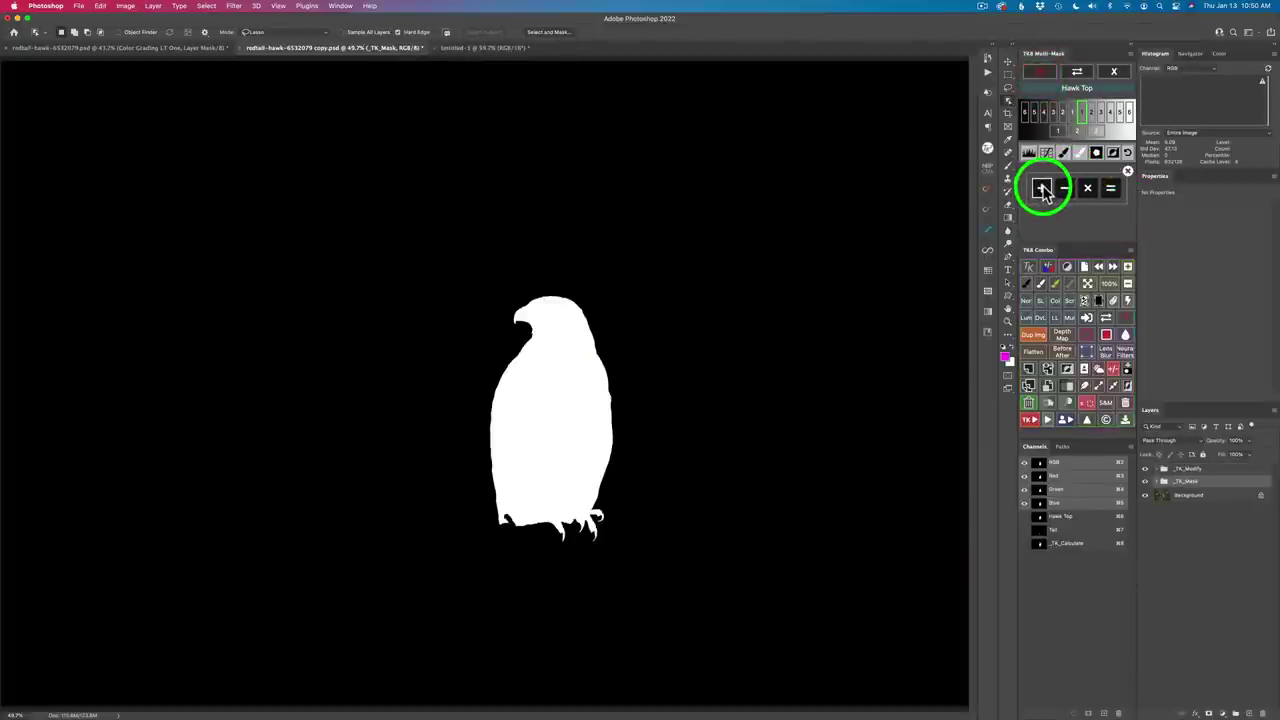
pyautogui.click(1114, 71)
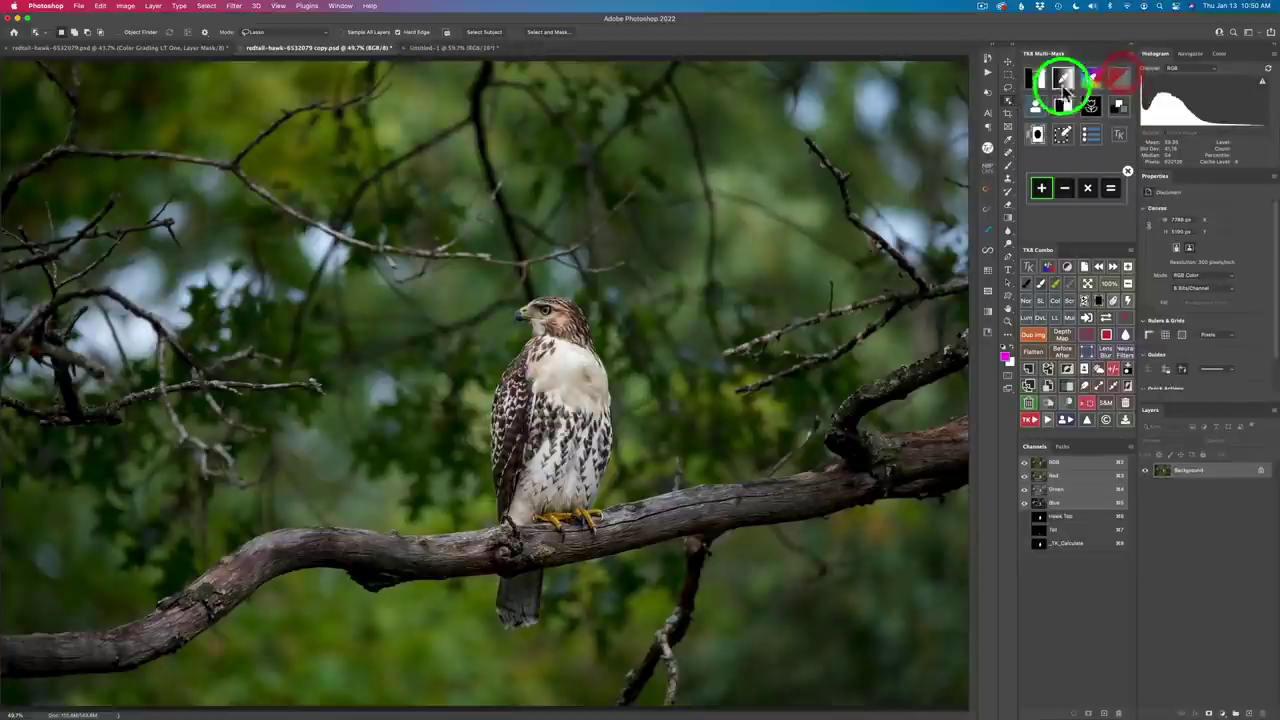
pyautogui.click(1038, 108)
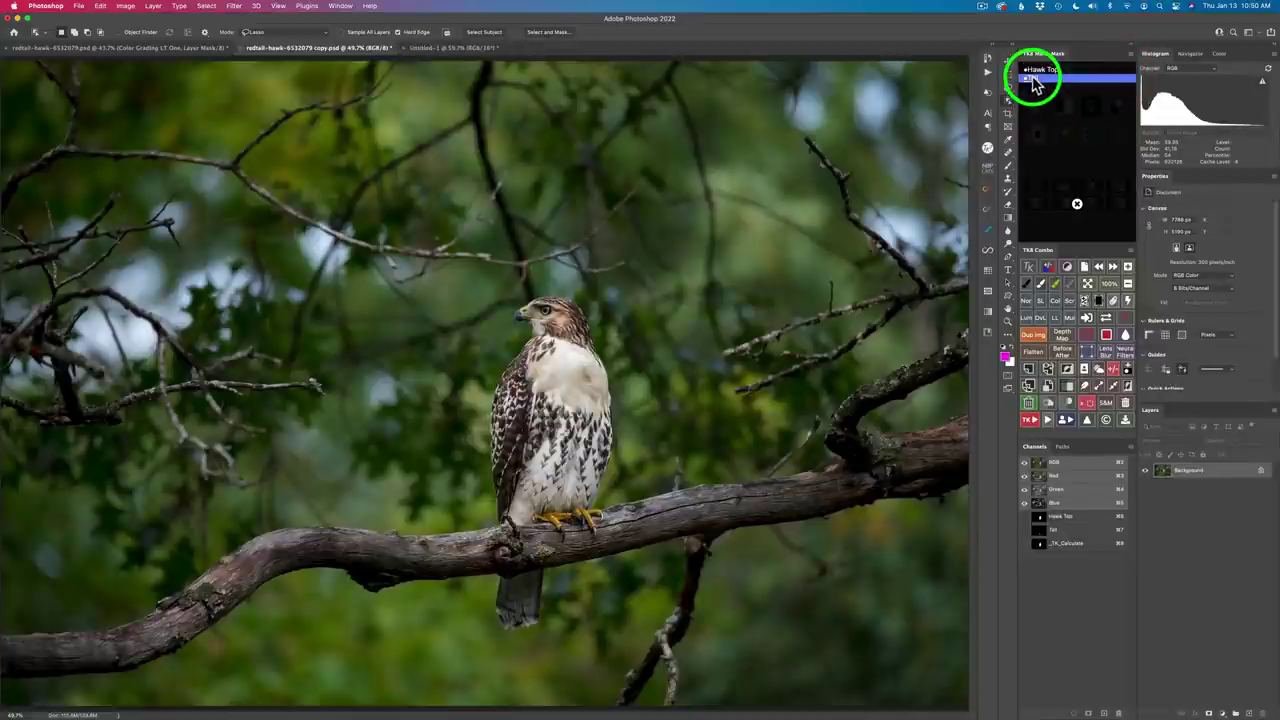
pyautogui.click(1033, 80)
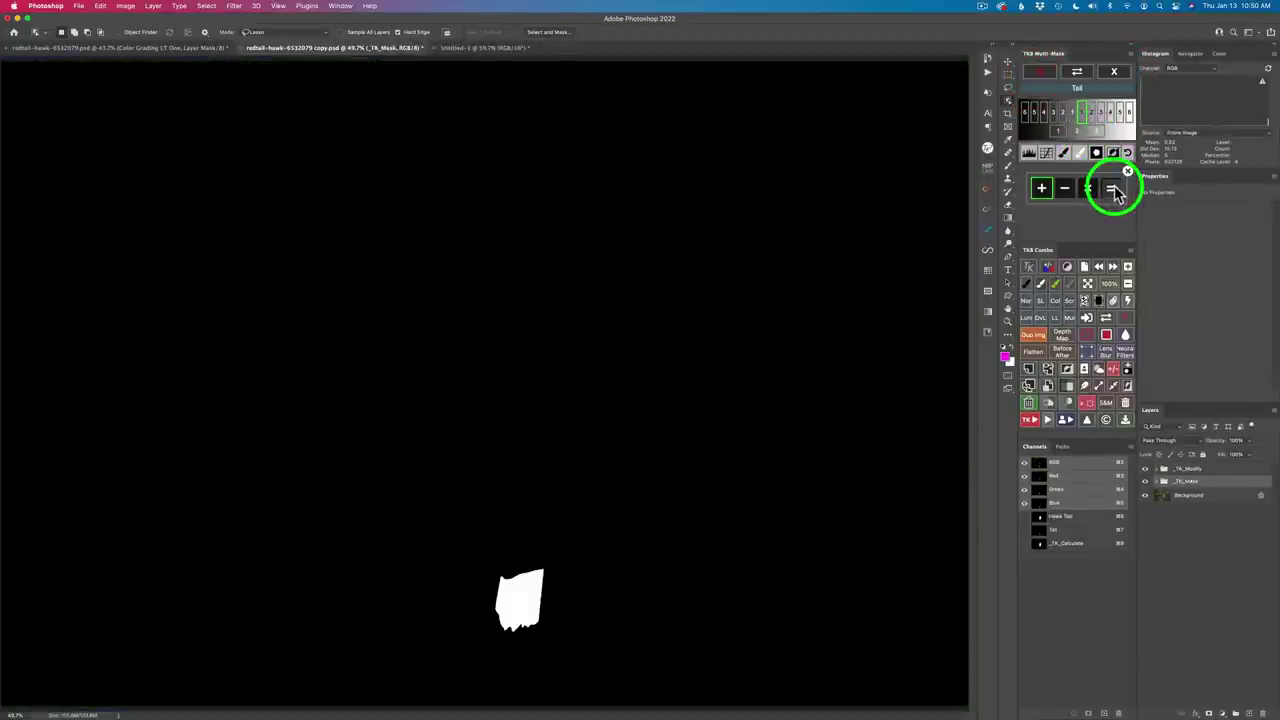
pyautogui.click(1114, 190)
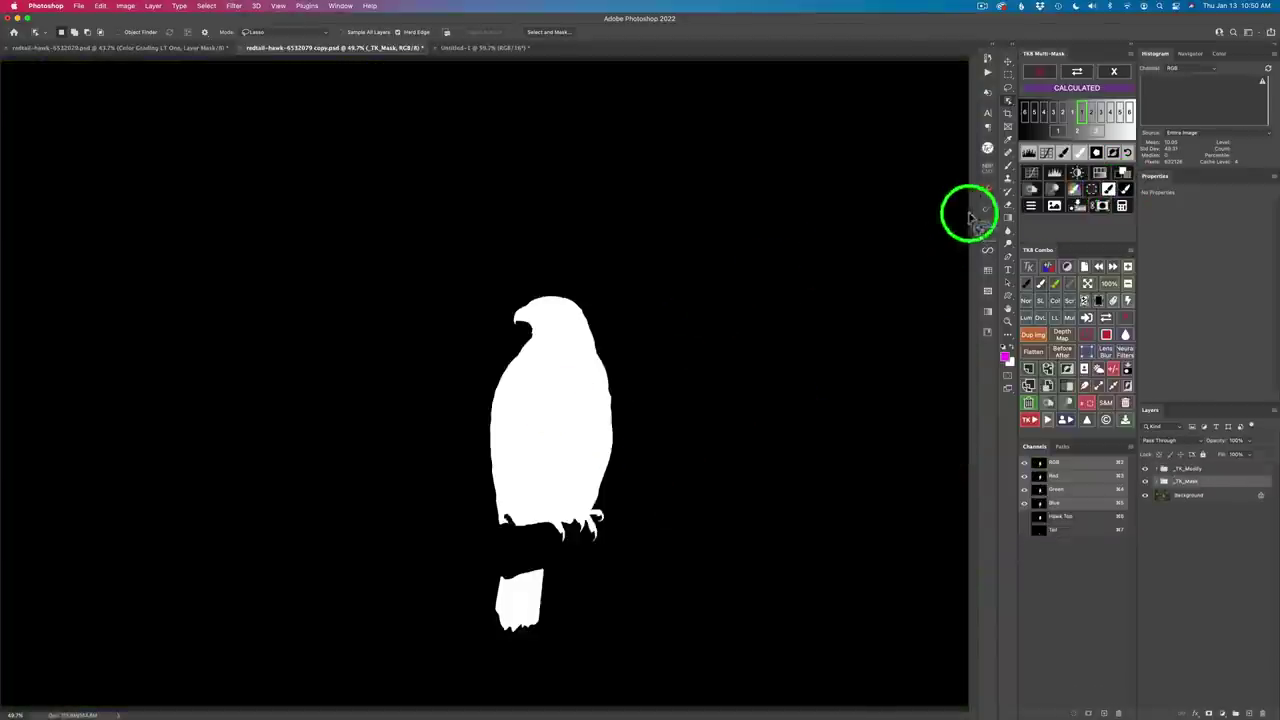
# Save the combined mask as a channel named "Complete Hawk" and exit the mask editing mode
pyautogui.click(1080, 205)
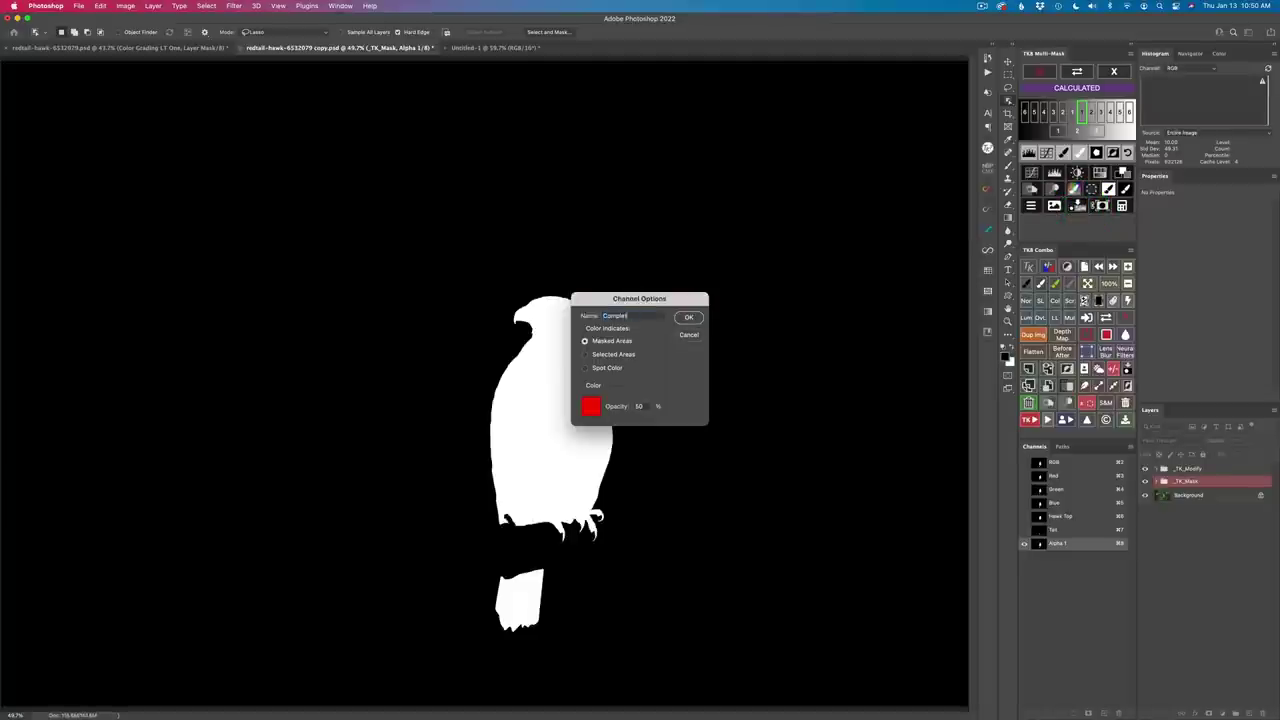
pyautogui.write('Complete Hawk')
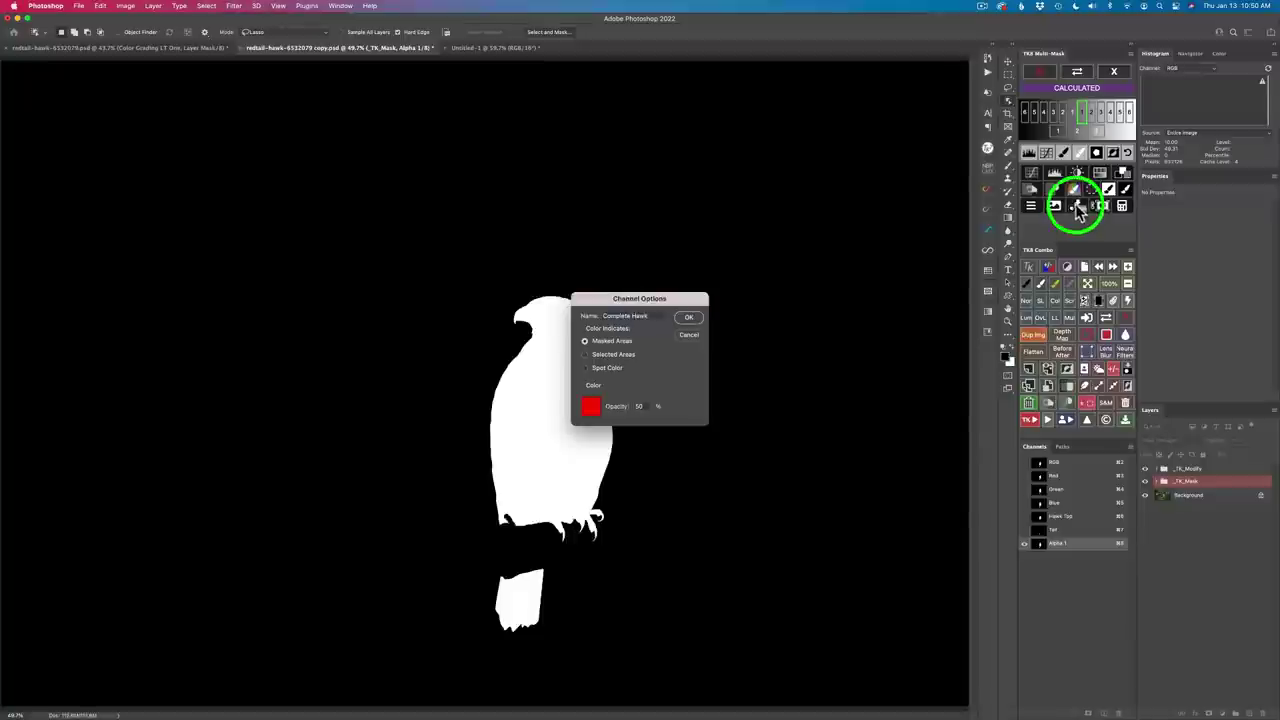
pyautogui.click(690, 318)
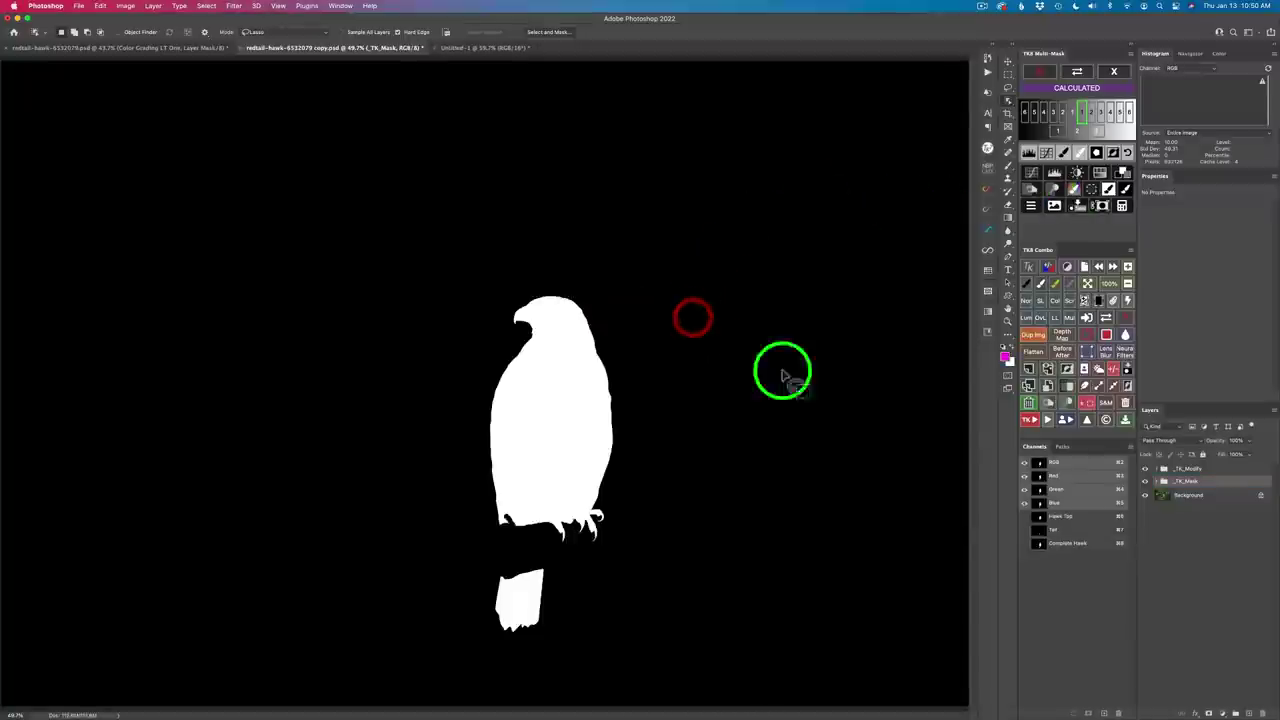
pyautogui.click(1113, 72)
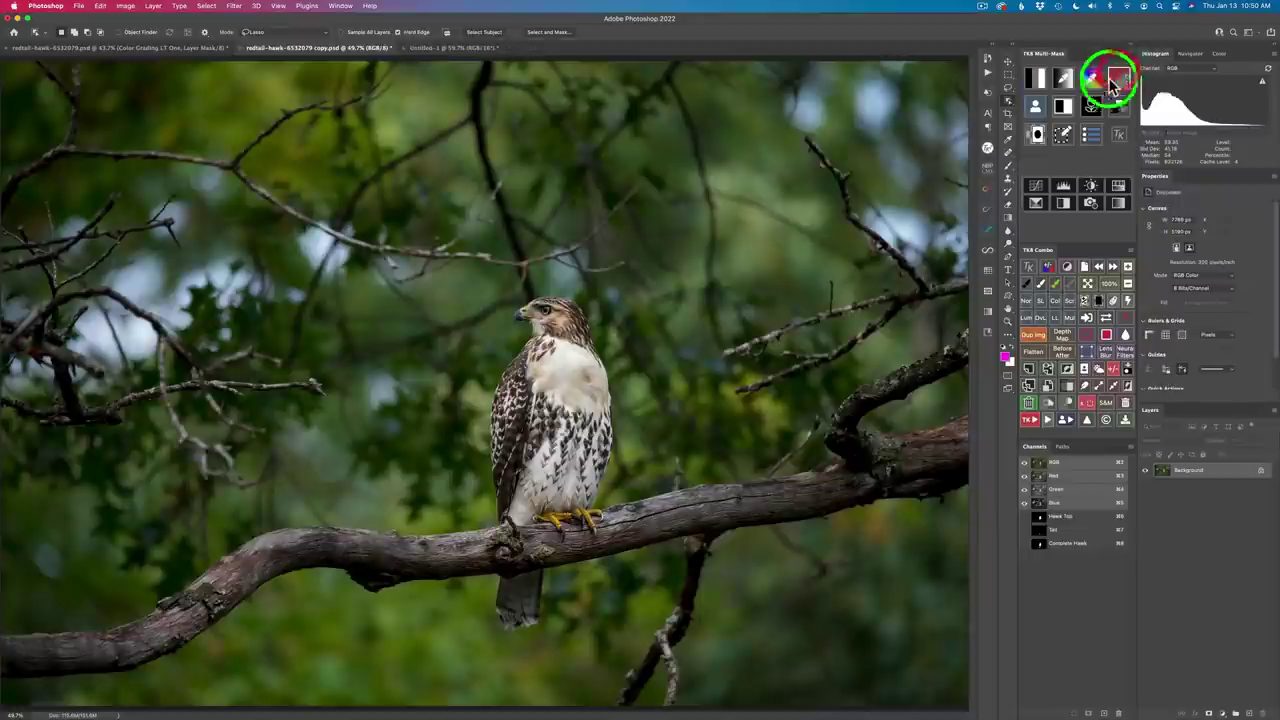
# Check the list of saved selections and close it without loading one
pyautogui.click(1033, 107)
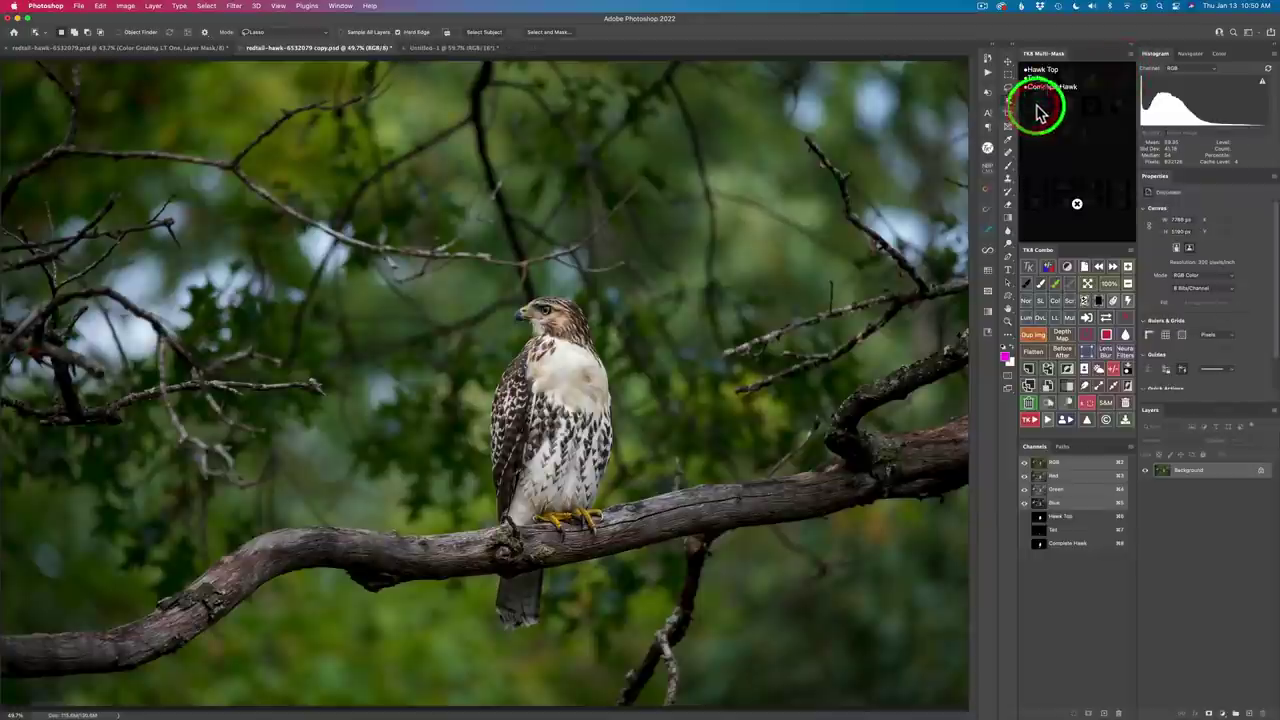
pyautogui.click(1077, 205)
pyautogui.click(651, 482)
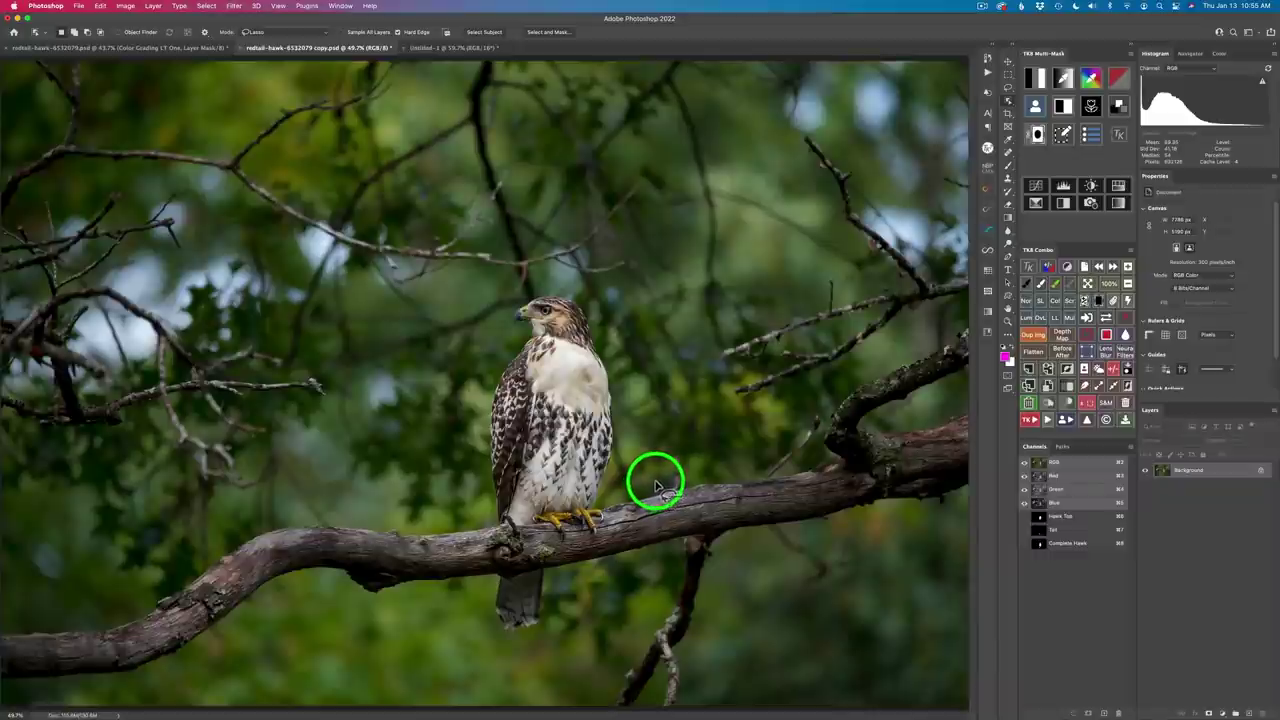
# Switch to the Move tool, add a Color Grading layer, and darken the image's midtones with the brightness slider
pyautogui.press('v')
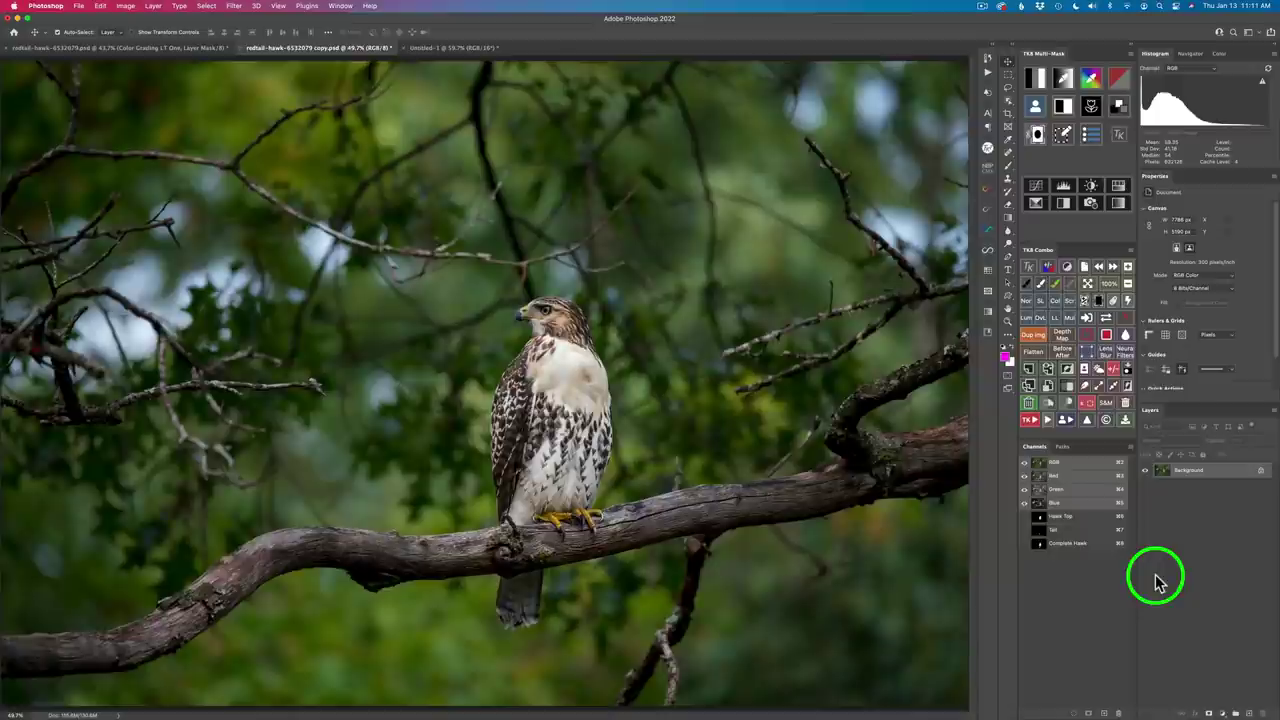
pyautogui.click(1121, 105)
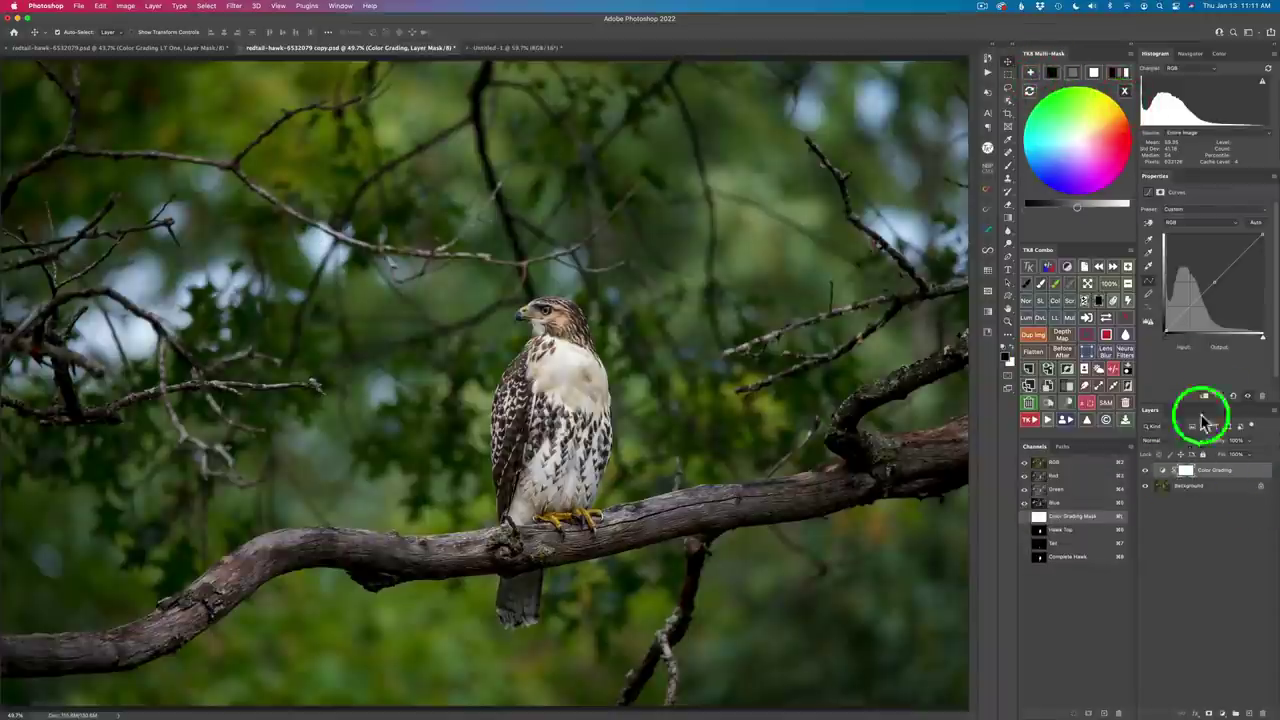
pyautogui.click(1076, 76)
pyautogui.moveTo(1088, 207); pyautogui.dragTo(1078, 210)
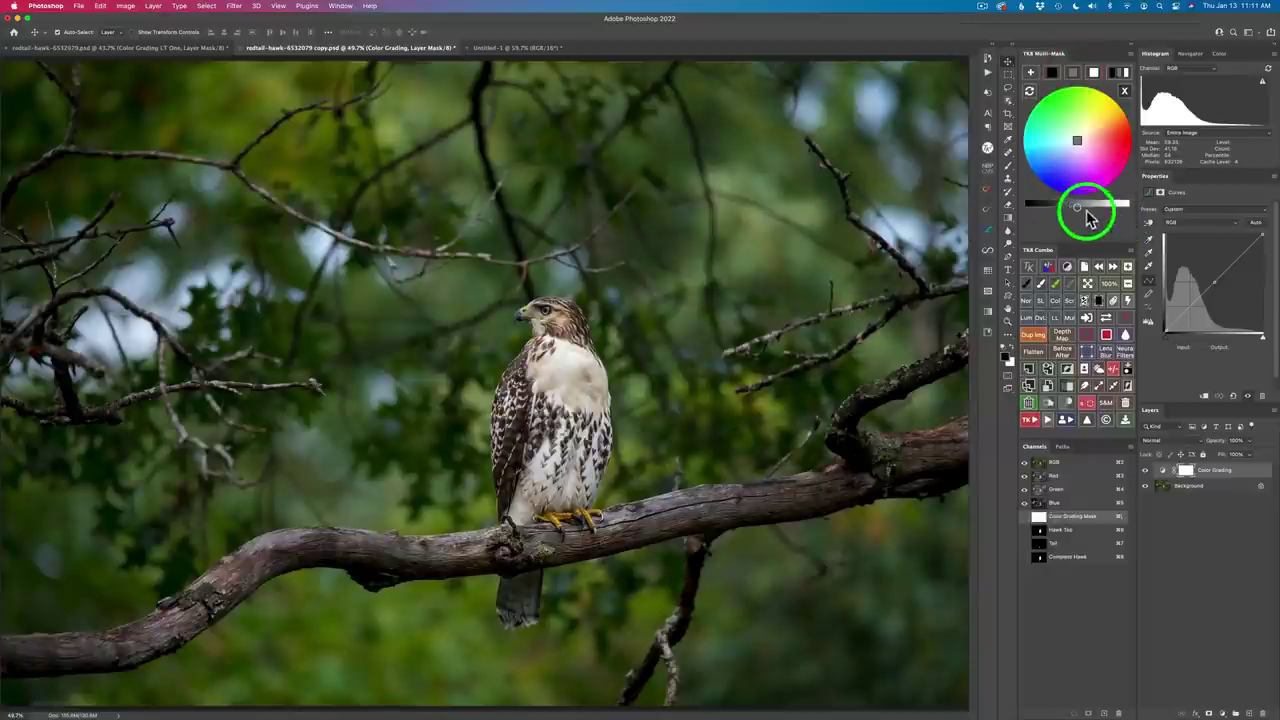
pyautogui.moveTo(1078, 210); pyautogui.dragTo(1063, 207)
pyautogui.click(1087, 266)
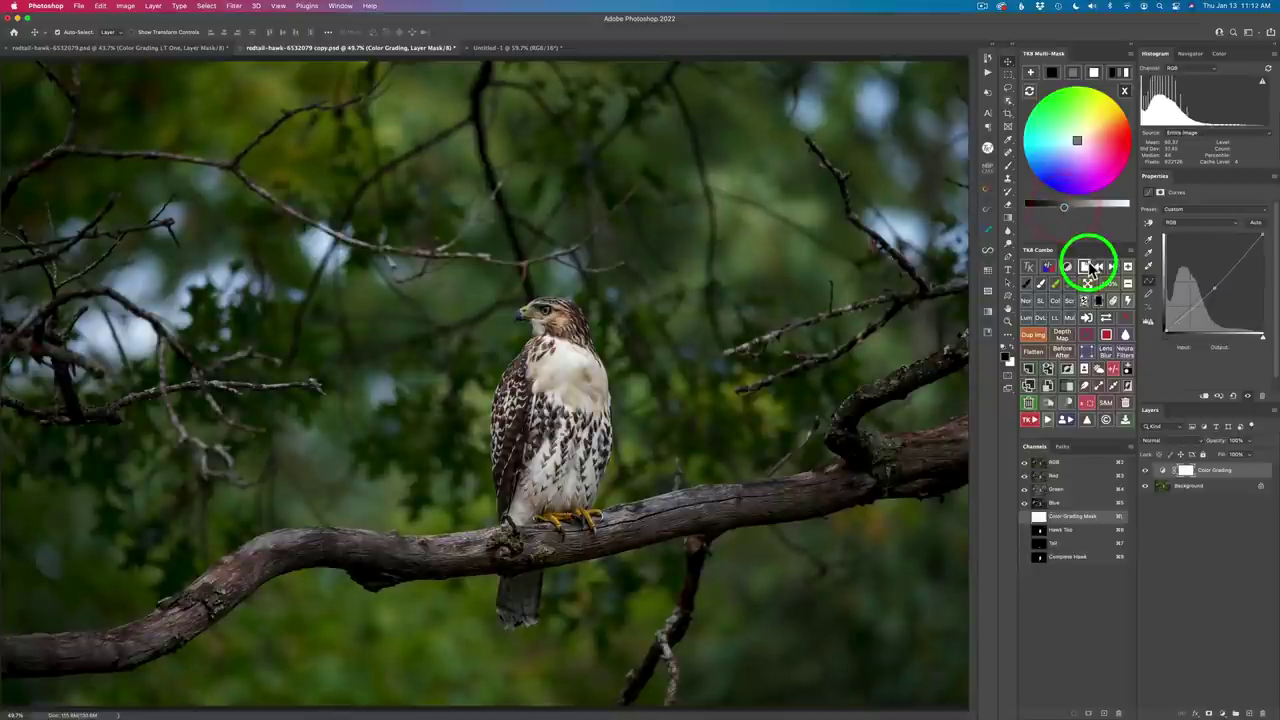
# Compare the image with and without the Color Grading layer, leave the layer hidden, and exit the color grading controls
pyautogui.click(1145, 471)
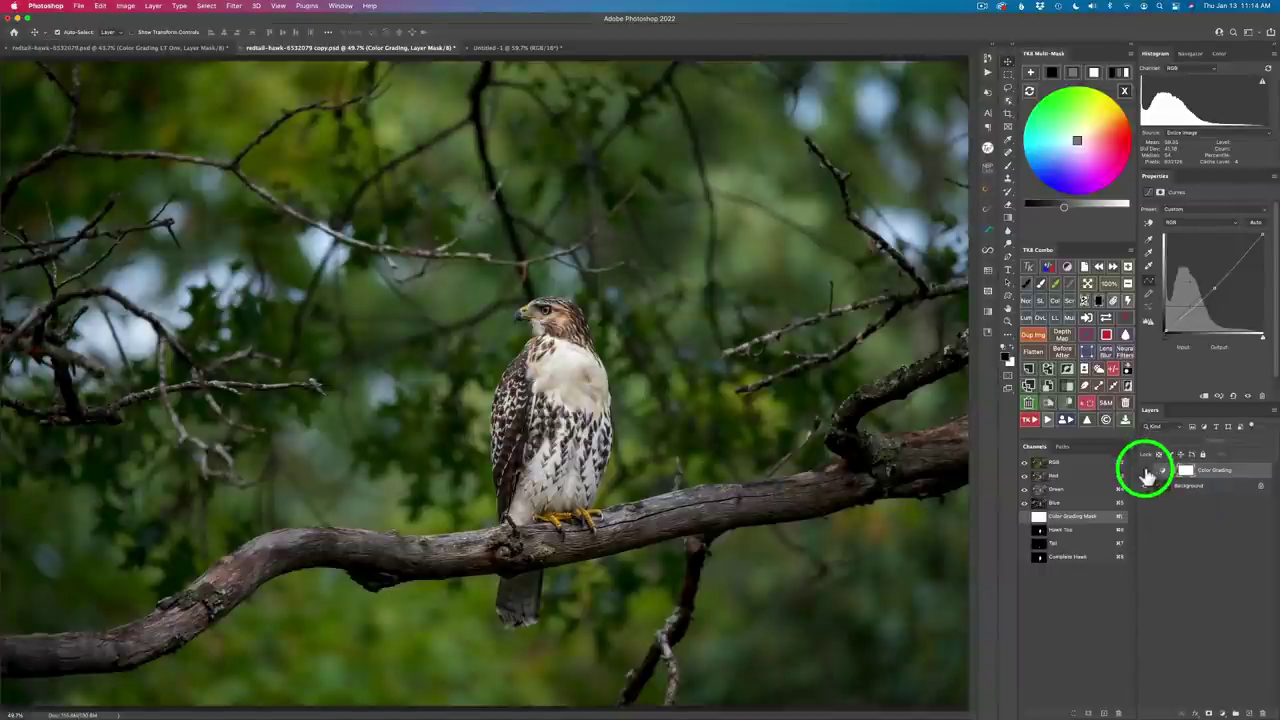
pyautogui.click(1145, 471)
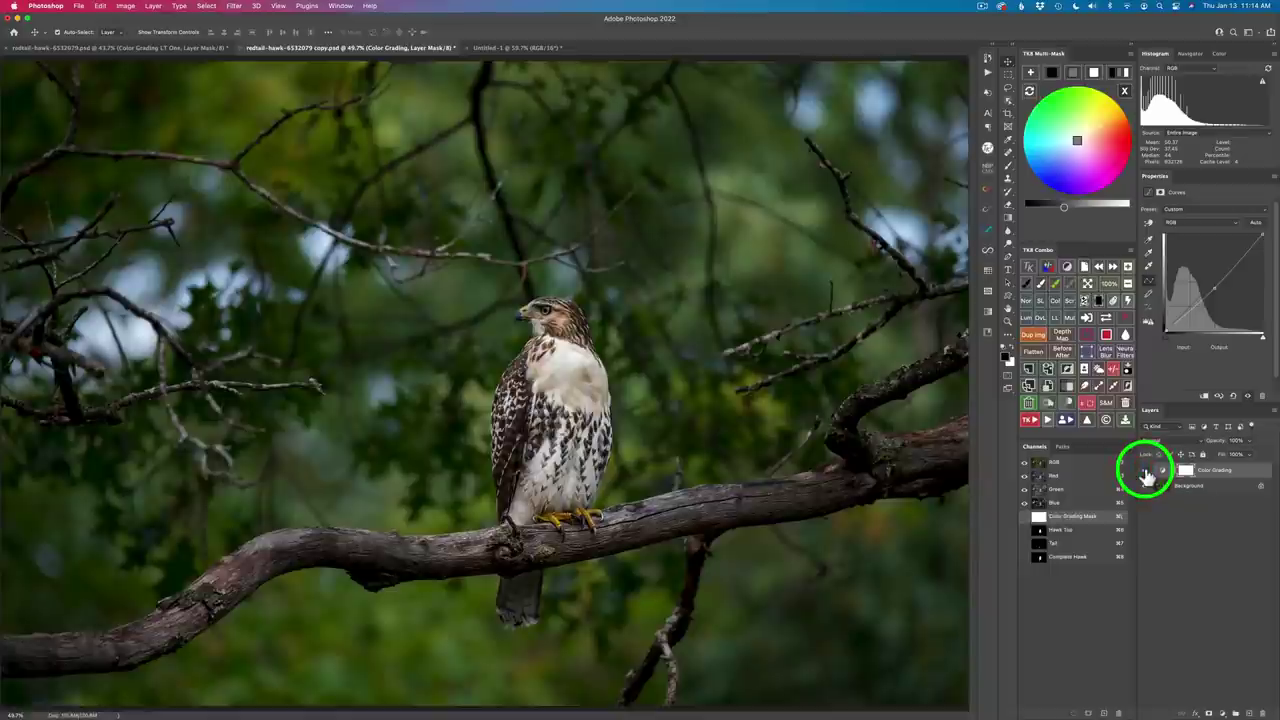
pyautogui.click(1146, 472)
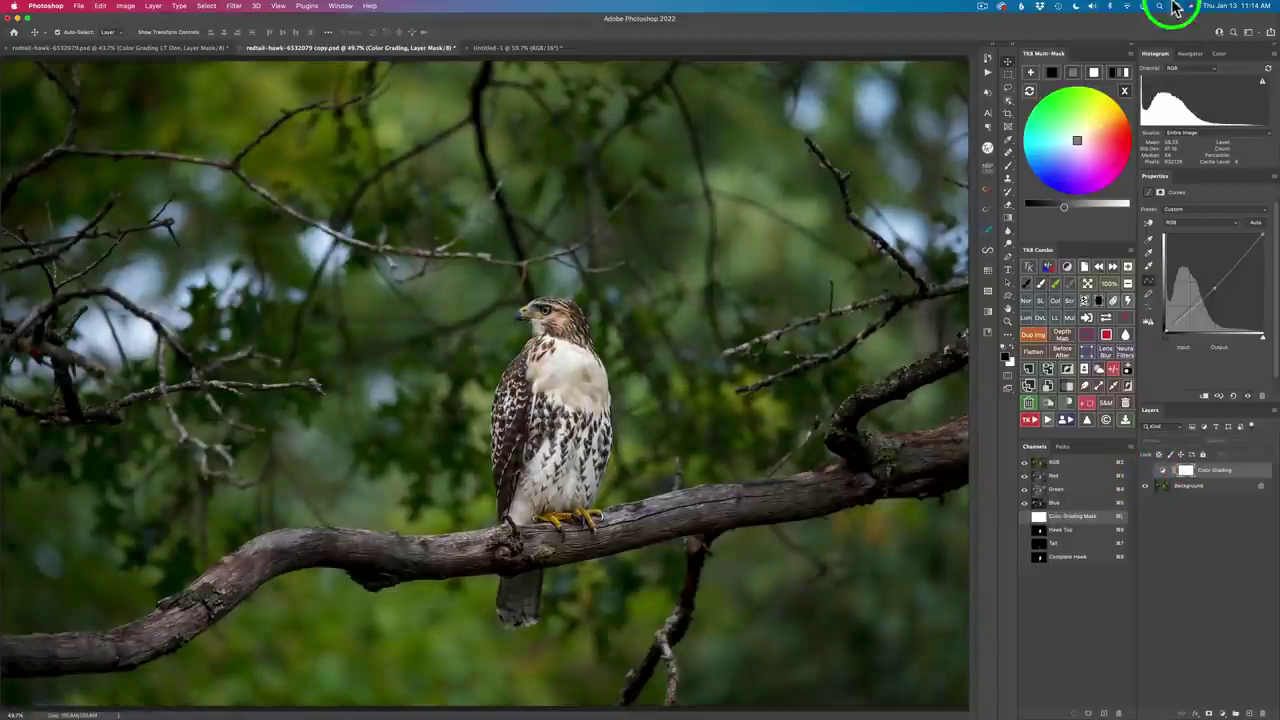
pyautogui.click(1124, 90)
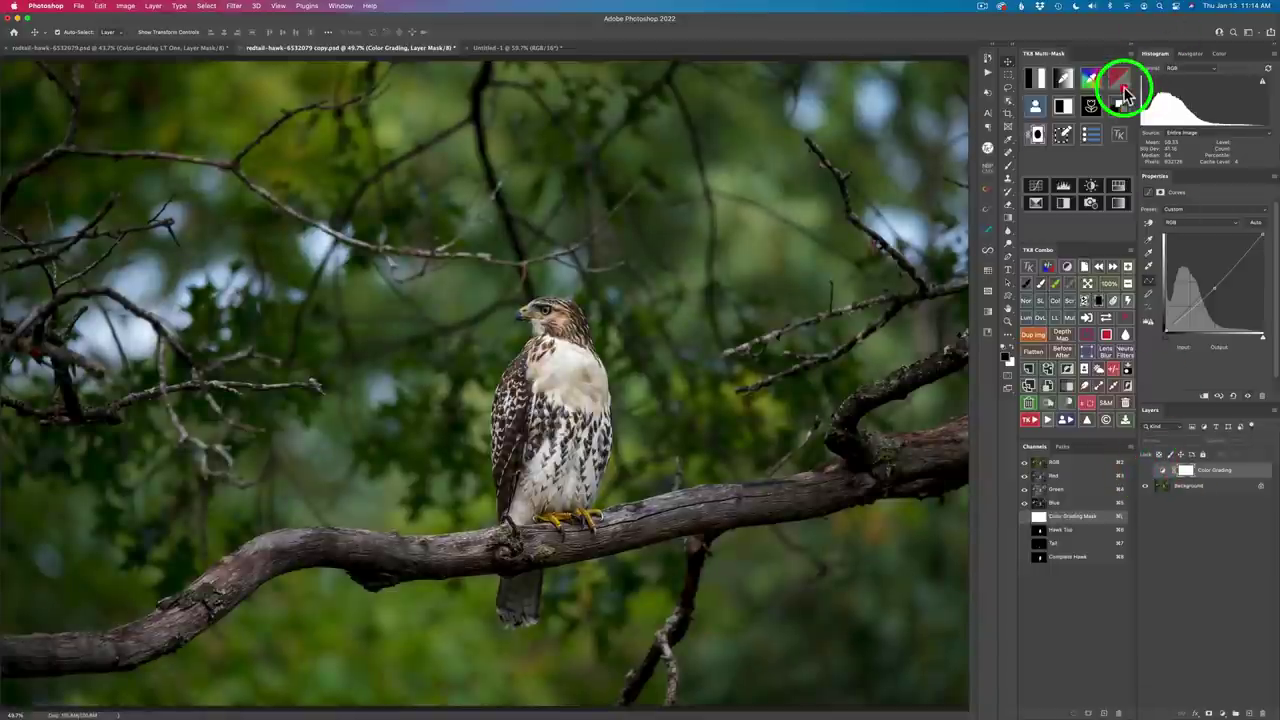
# Generate RGB luminosity masks, preview the midtones 1 and 2 masks, and make the Lights-1 mask active
pyautogui.click(1036, 78)
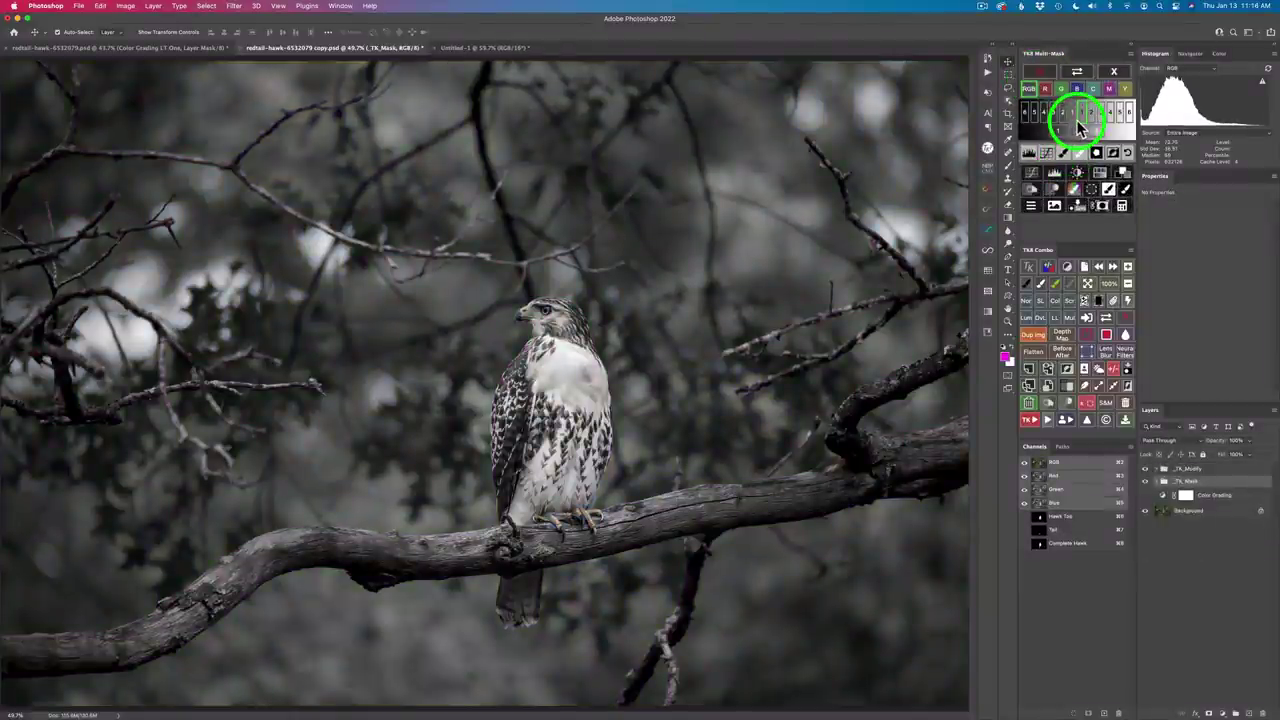
pyautogui.click(1086, 119)
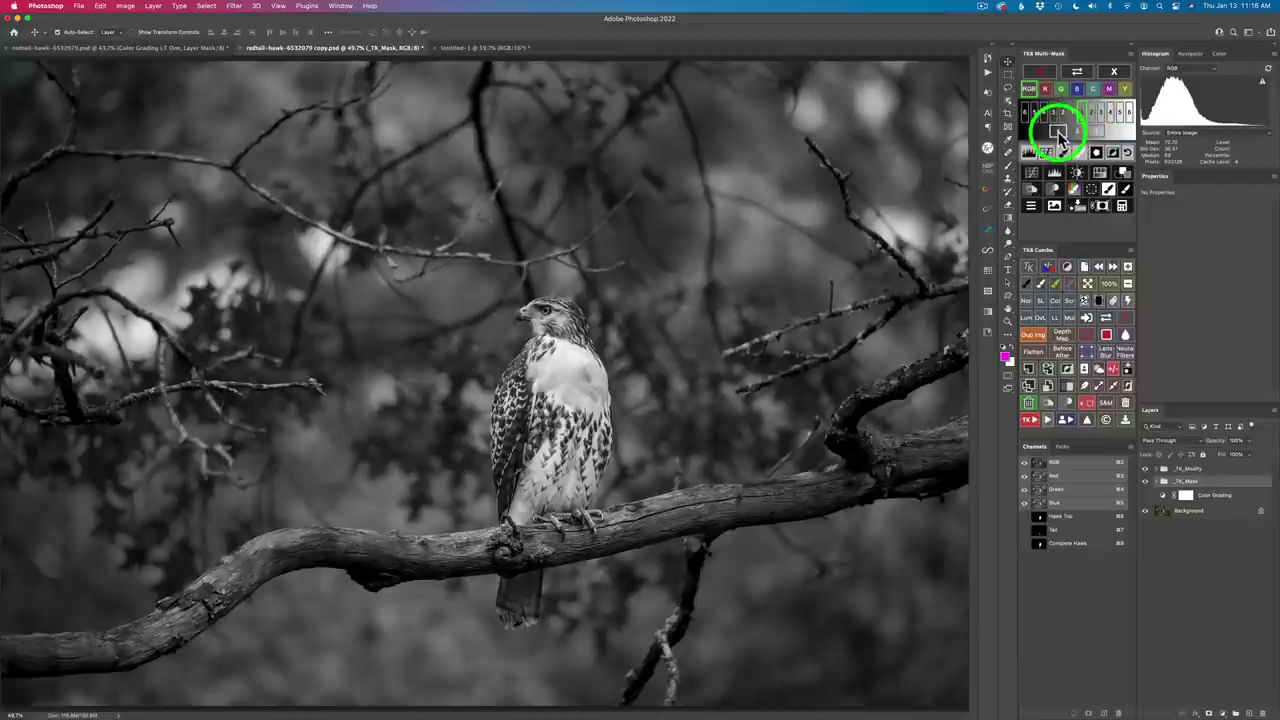
pyautogui.click(1059, 131)
pyautogui.click(1076, 131)
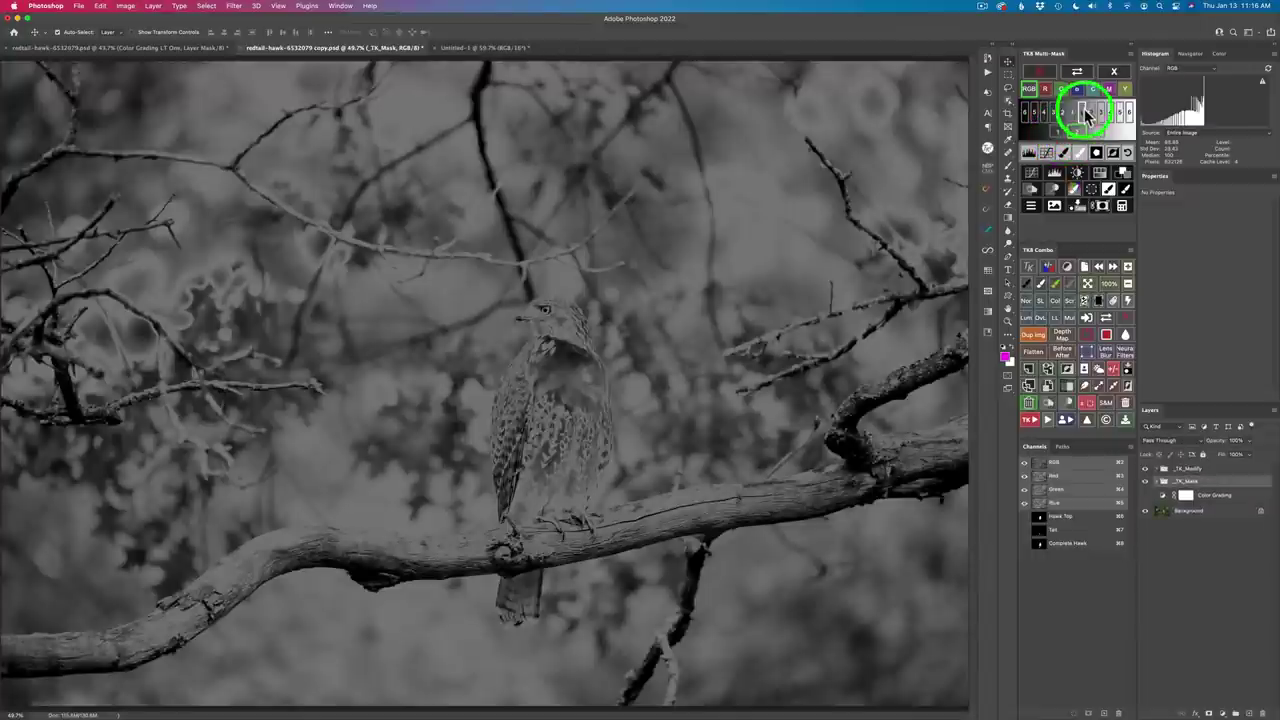
pyautogui.click(1082, 115)
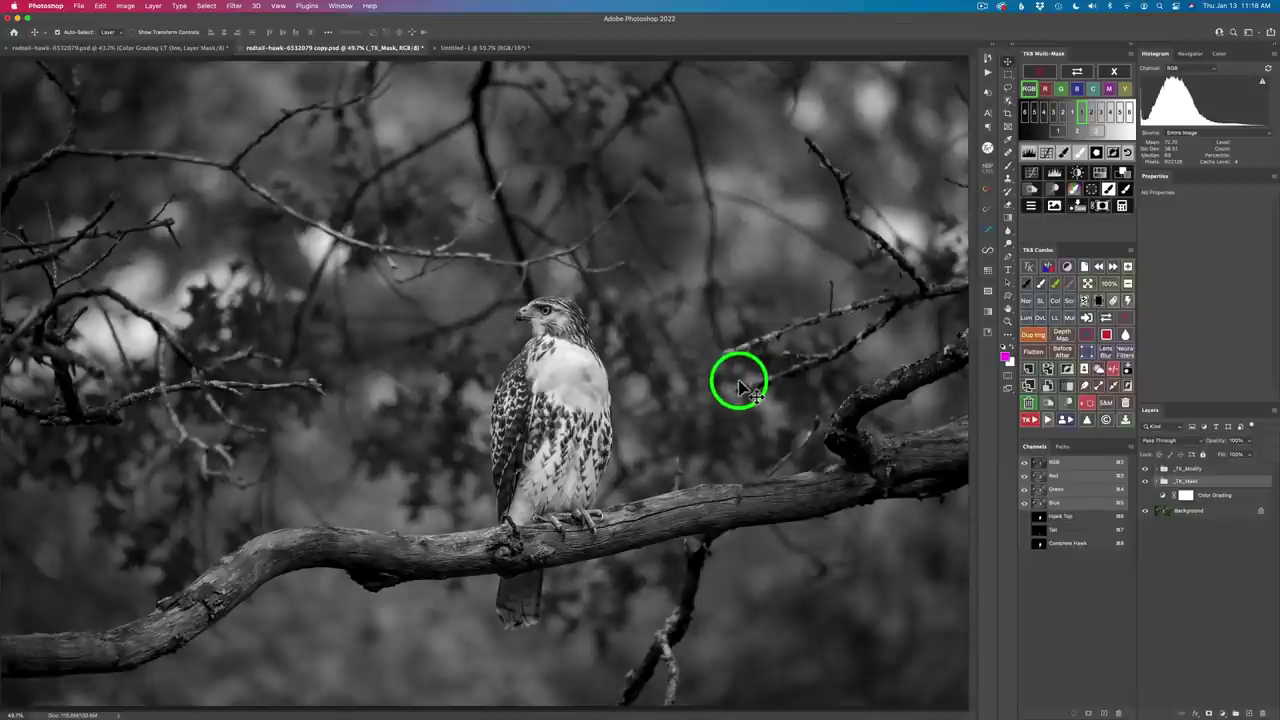
# Subtract the saved "Complete Hawk" channel from the Lights-1 luminosity mask with the mask calculator
pyautogui.click(1122, 207)
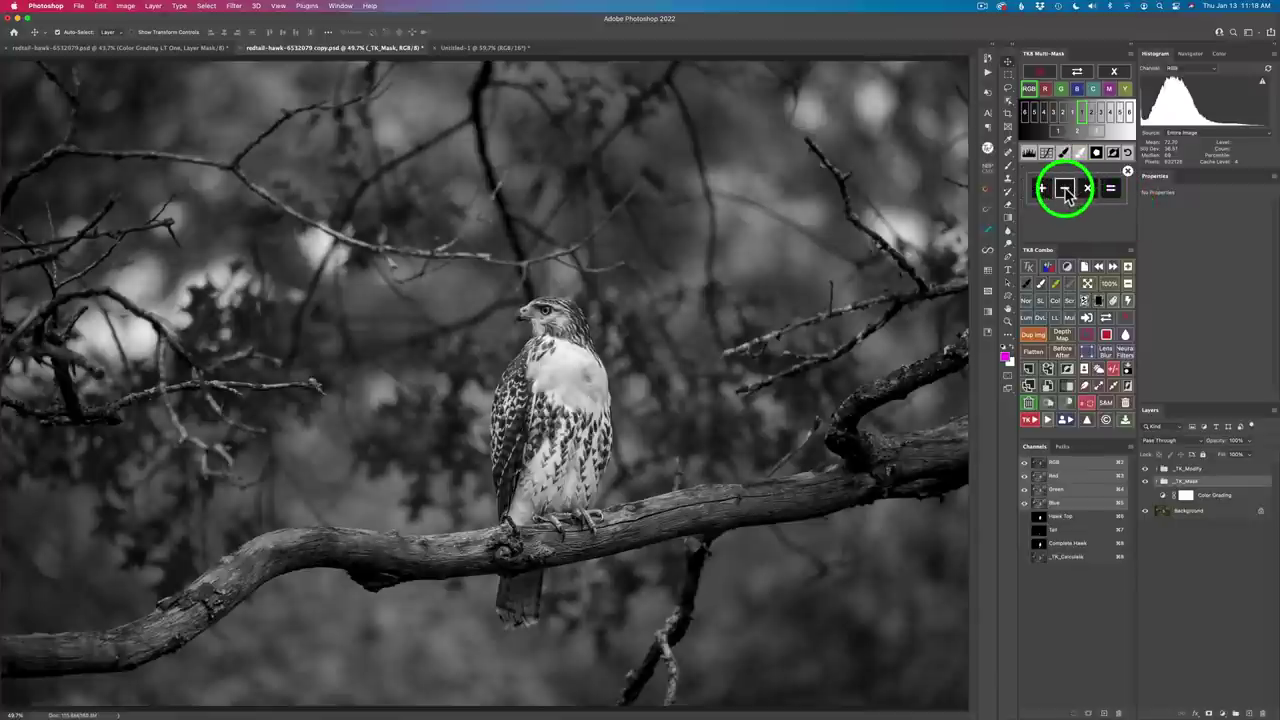
pyautogui.click(1065, 190)
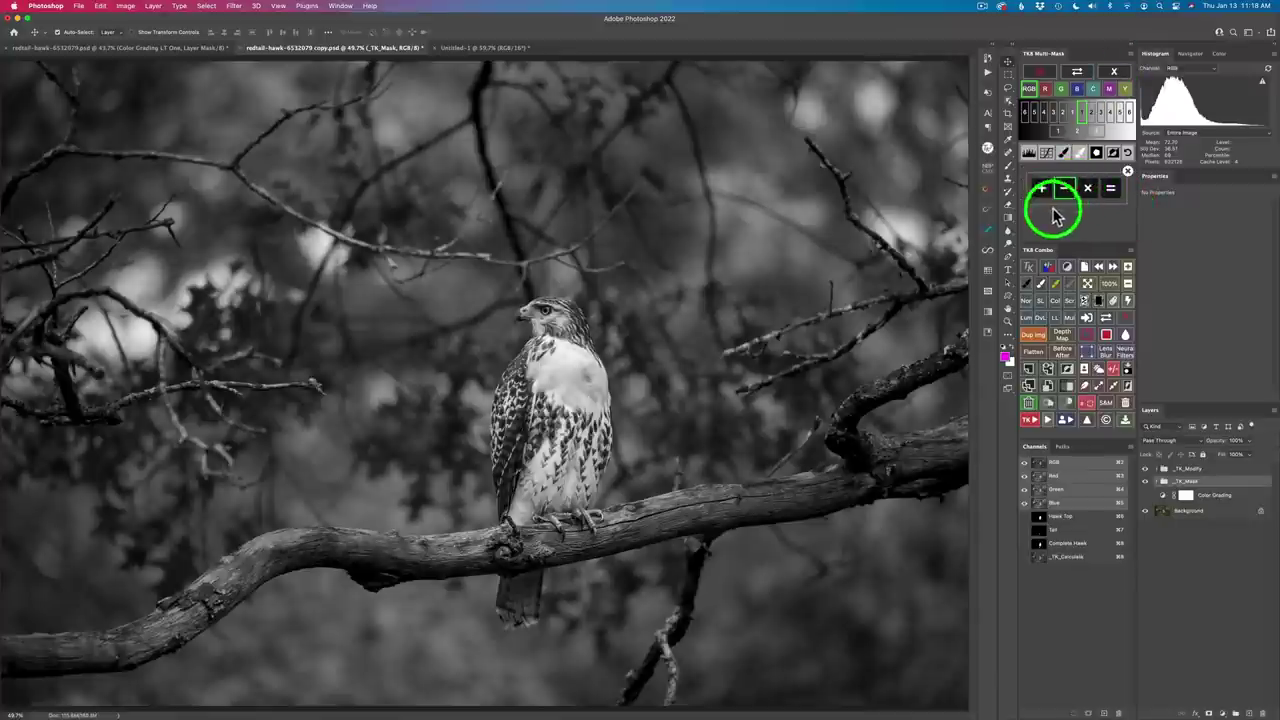
pyautogui.click(1114, 68)
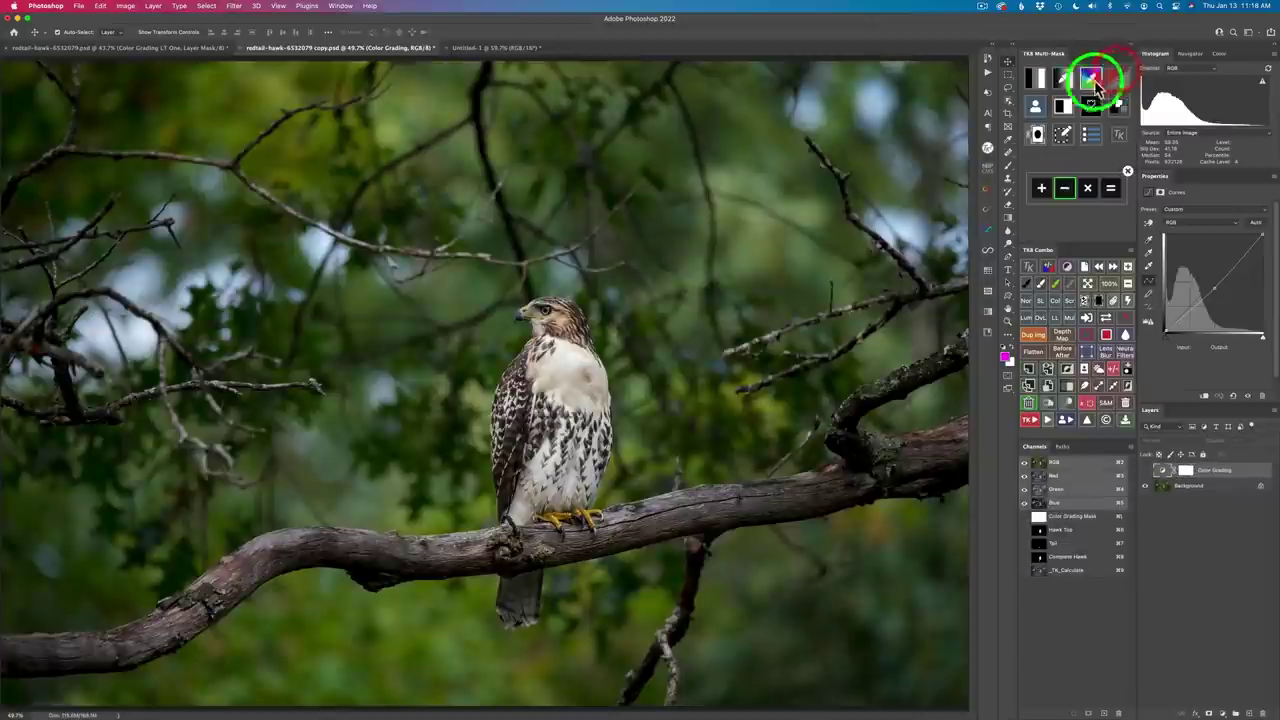
pyautogui.click(1035, 105)
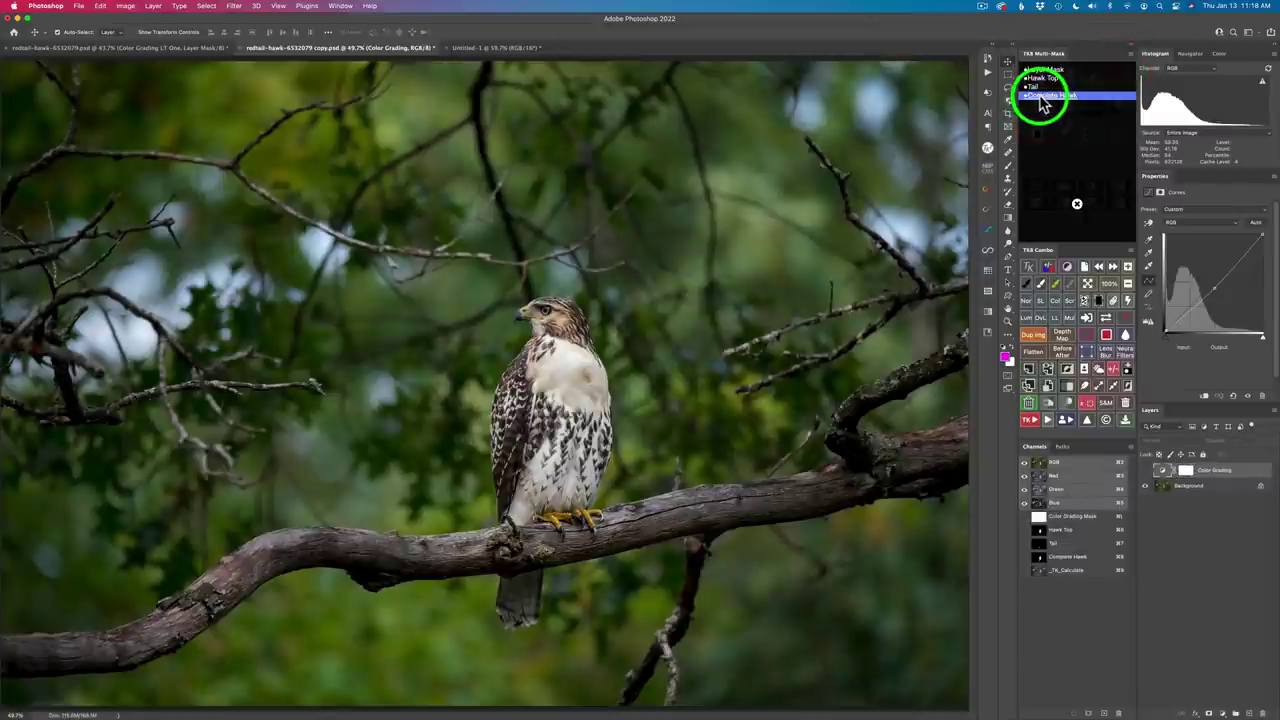
pyautogui.click(1055, 97)
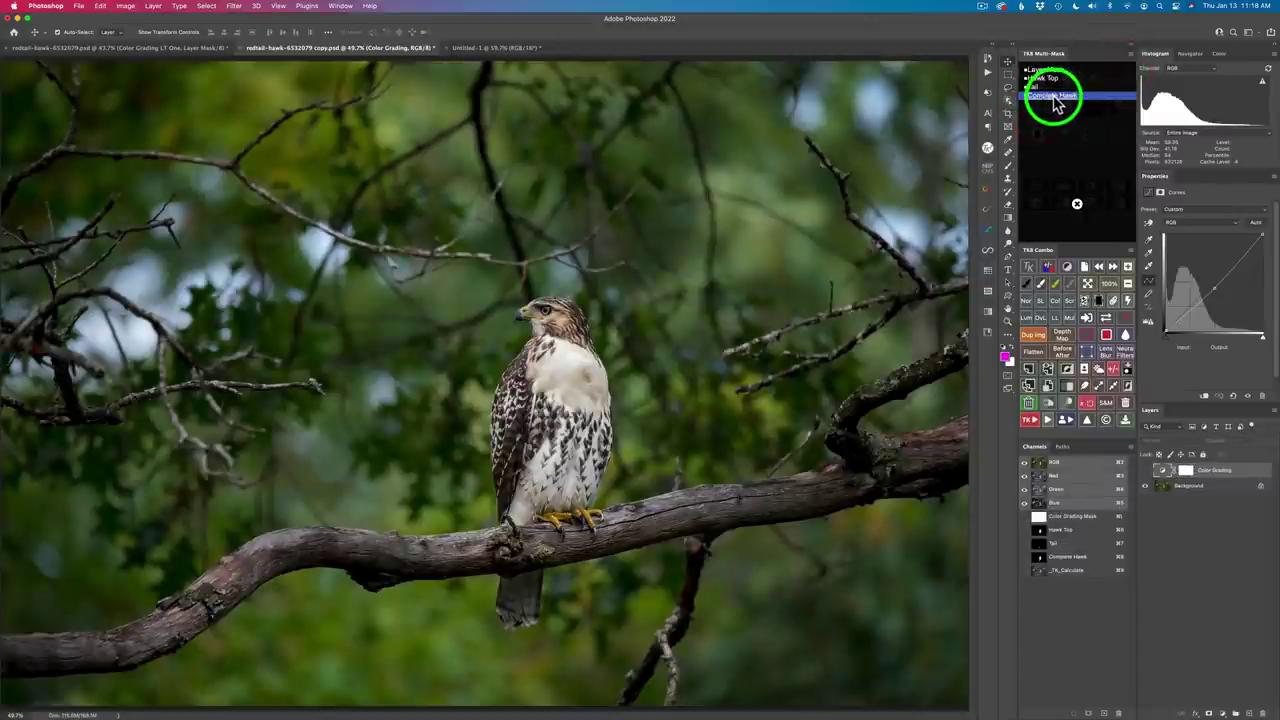
pyautogui.click(1117, 193)
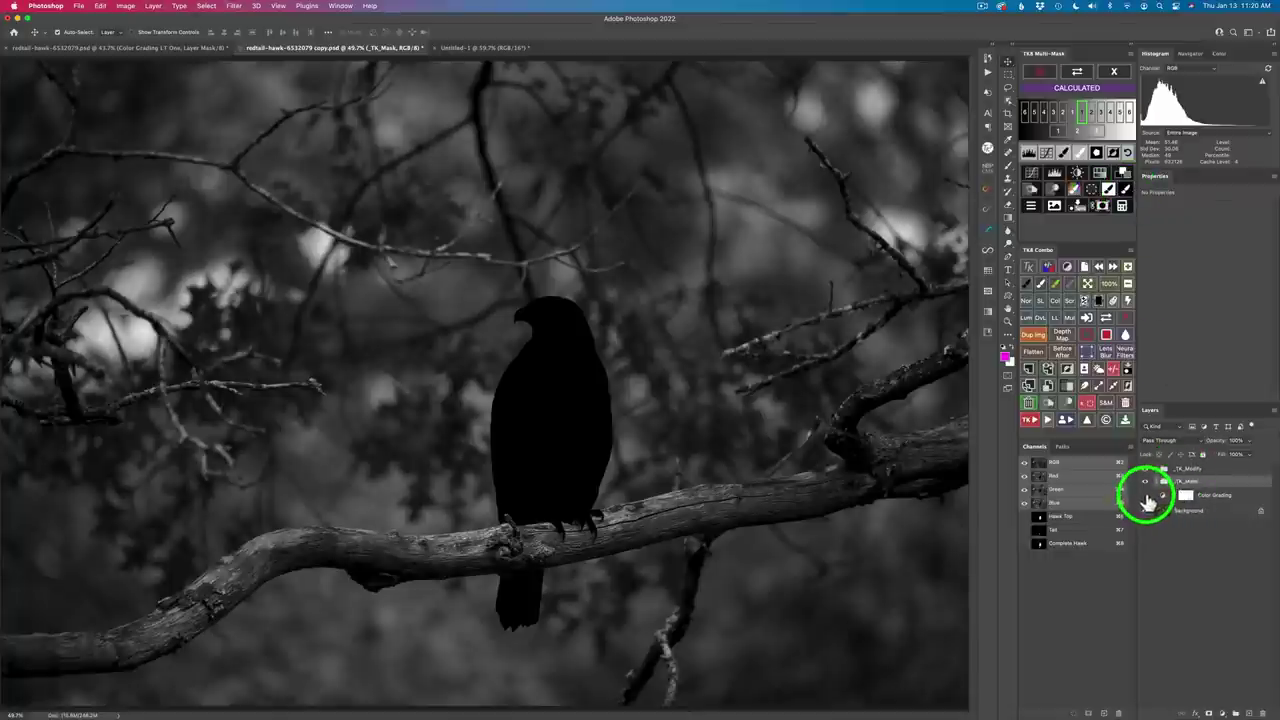
# Load the calculated mask as a selection on a black Color Grading layer mask and paint white over the bright upper-right background
pyautogui.click(1127, 193)
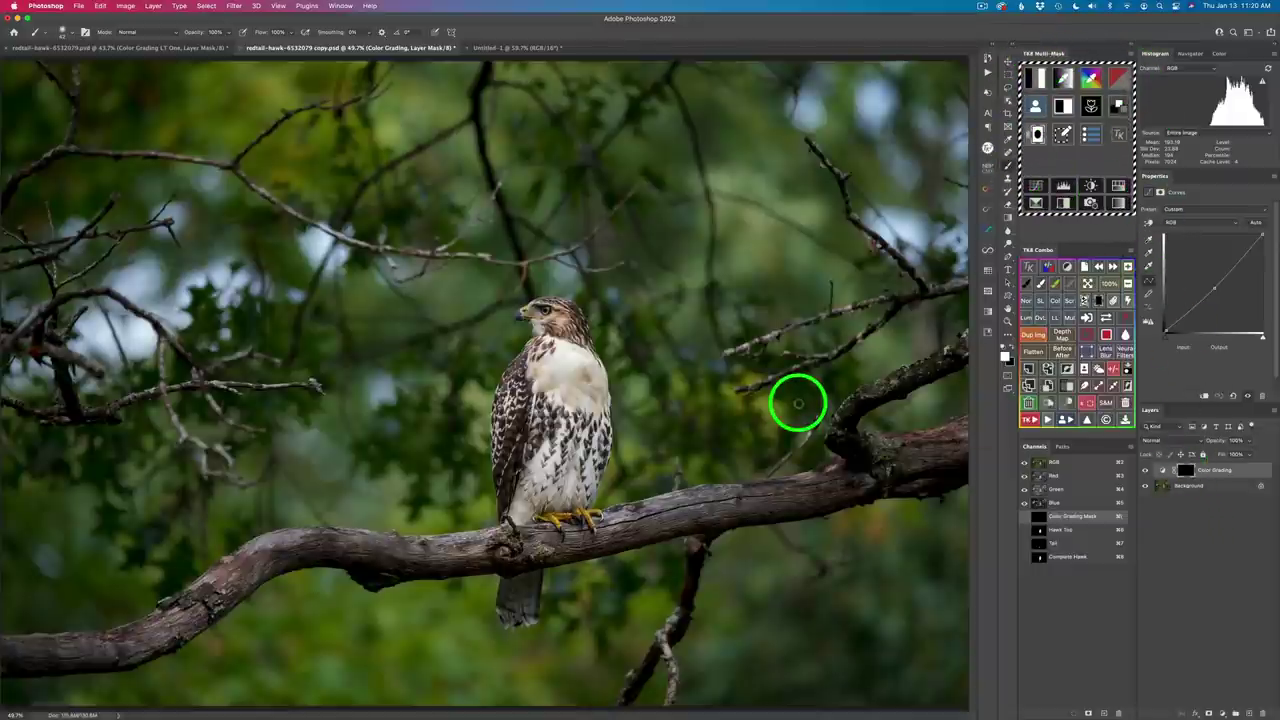
pyautogui.moveTo(726, 183); pyautogui.dragTo(960, 215)
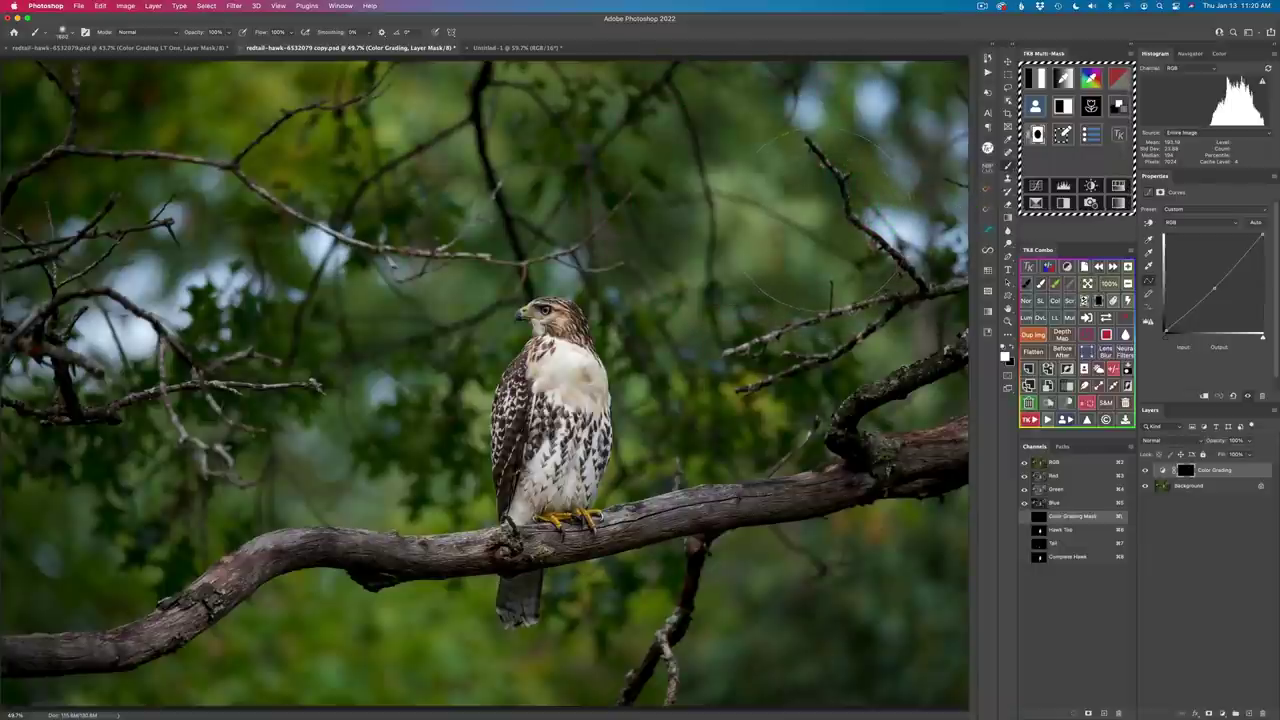
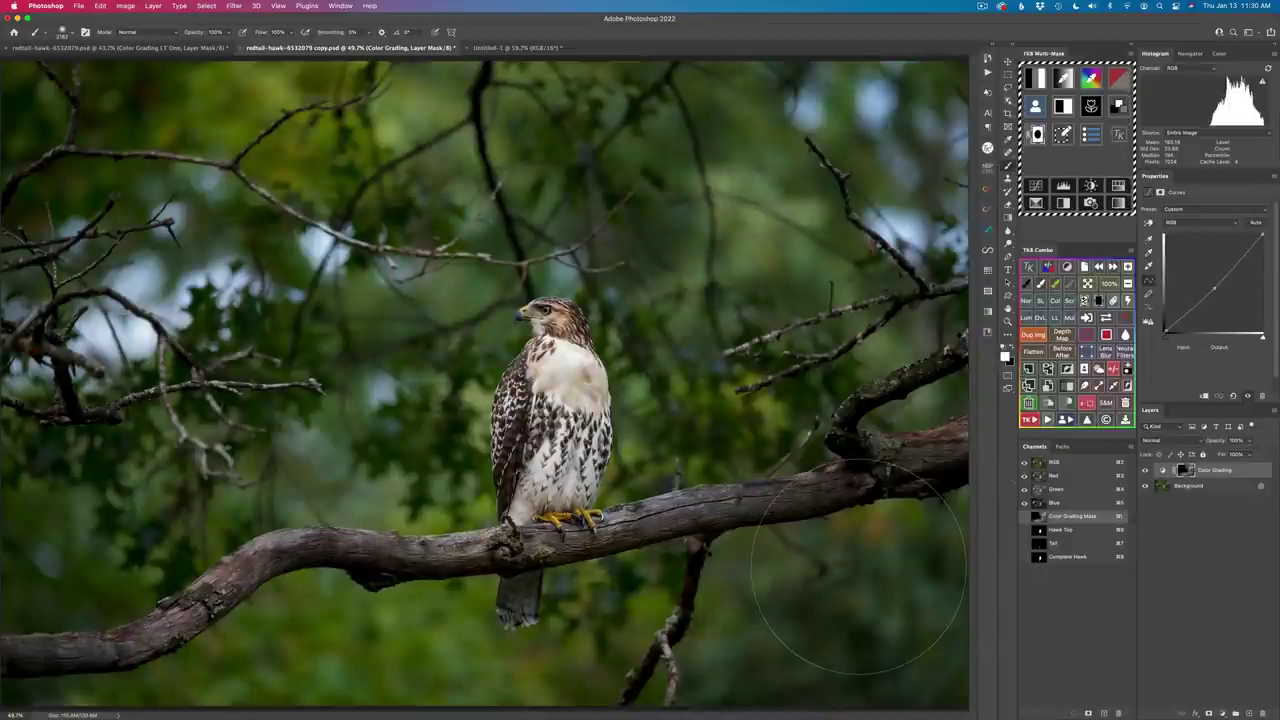
# Compare the image with and without the masked Color Grading layer
pyautogui.moveTo(1143, 443); pyautogui.dragTo(1147, 477)
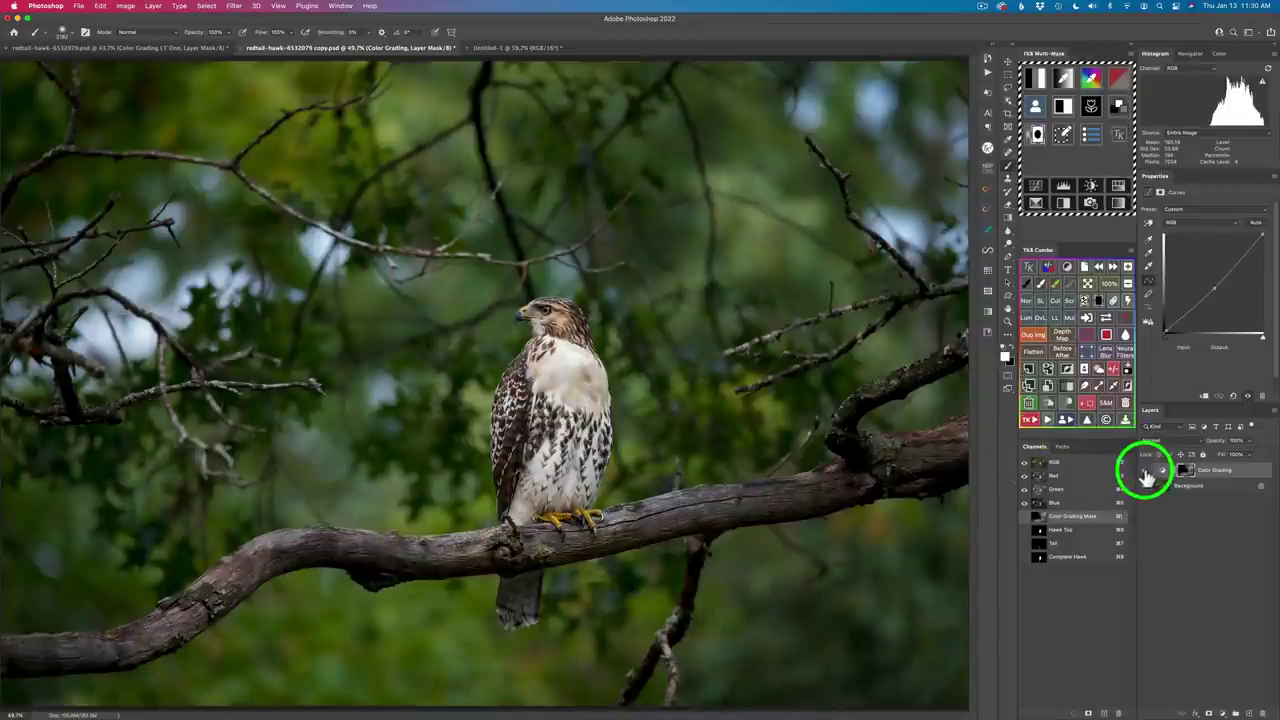
pyautogui.click(1146, 474)
pyautogui.click(1146, 474)
pyautogui.click(1146, 474)
pyautogui.click(1146, 474)
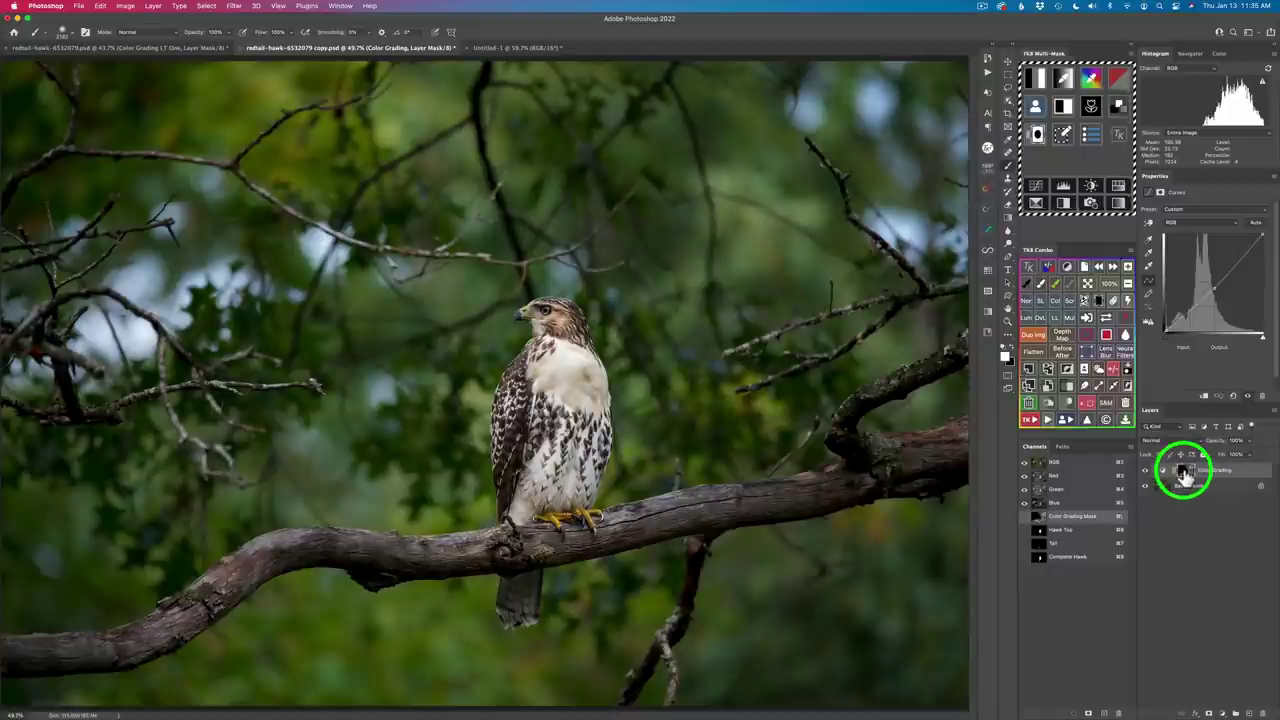
# Reopen the color grading controls, darken the masked layer's shadows with the brightness slider, and compare the layer on and off
pyautogui.click(1122, 112)
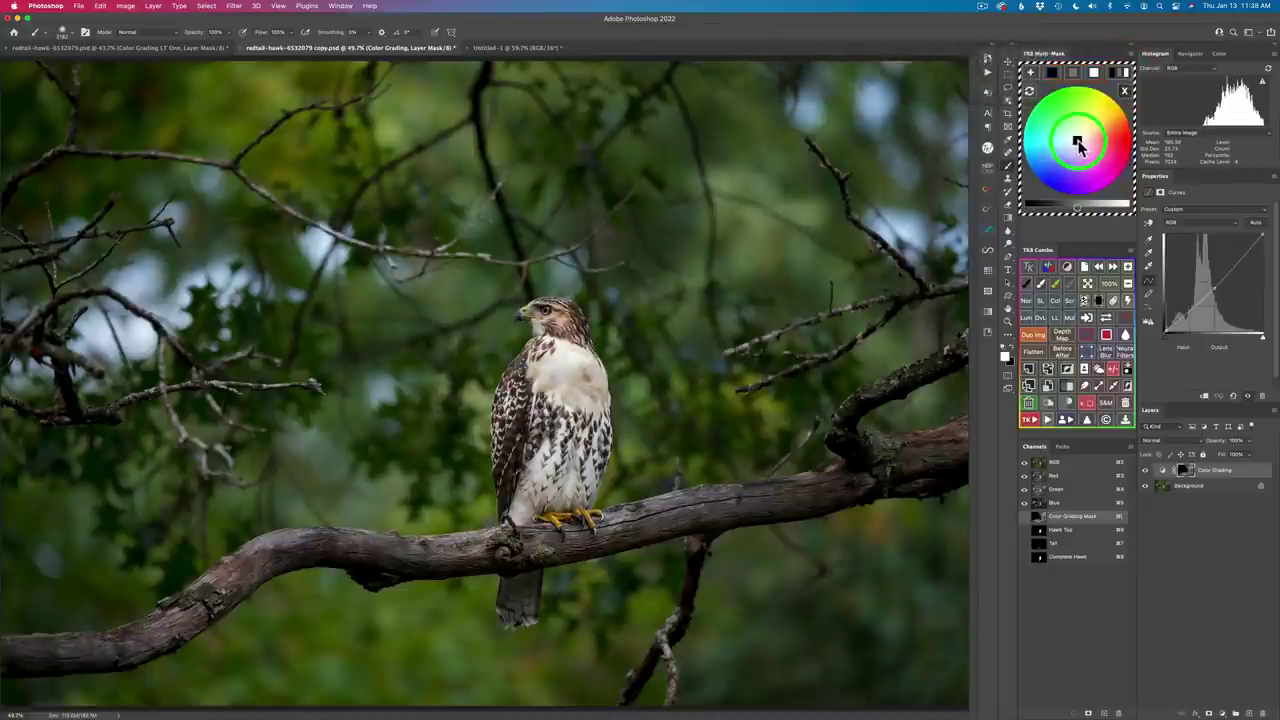
pyautogui.click(1052, 72)
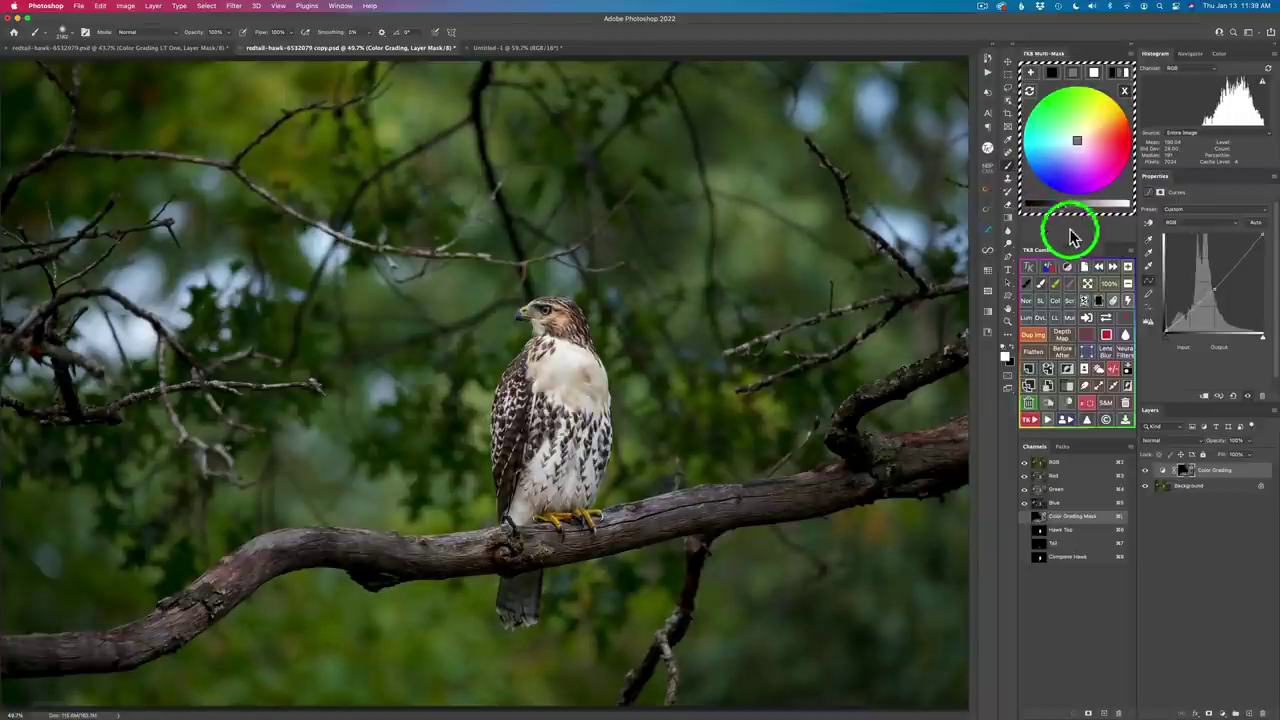
pyautogui.click(1146, 470)
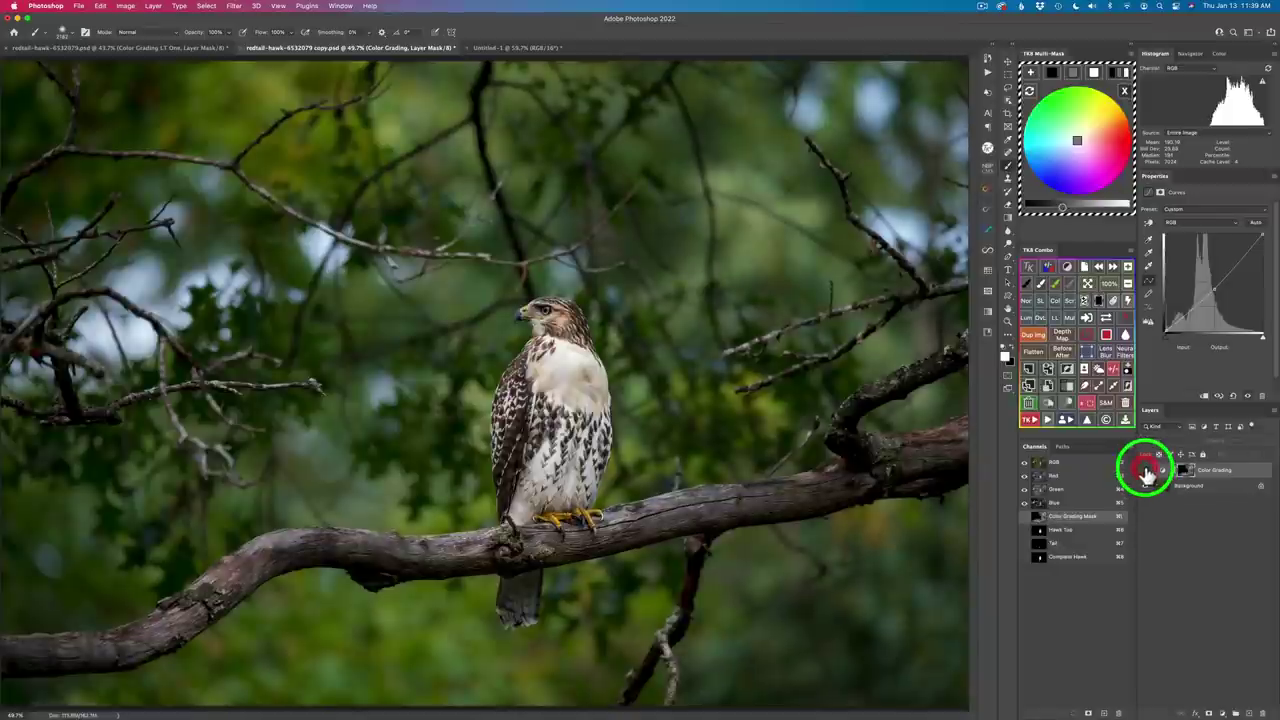
pyautogui.click(1146, 470)
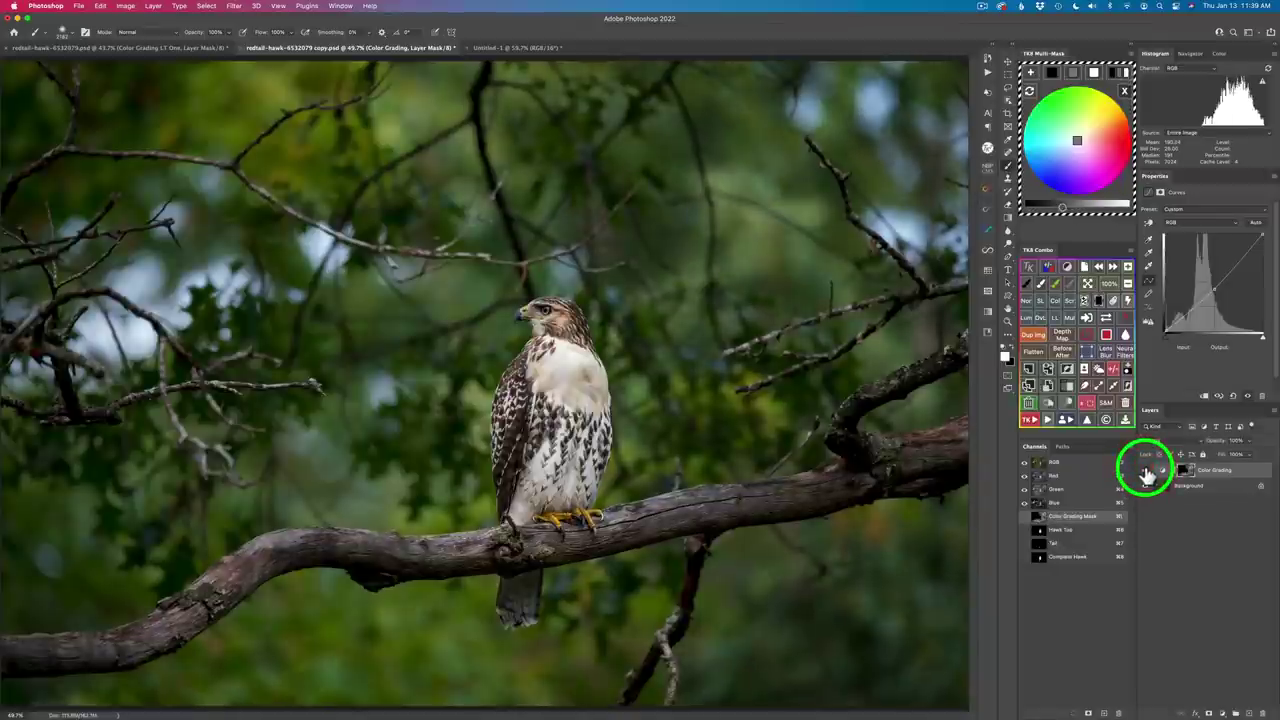
# Switch to the Move tool, add a second Color Grading layer with brightened midtones, hide it, and exit the color grading controls
pyautogui.press('v')
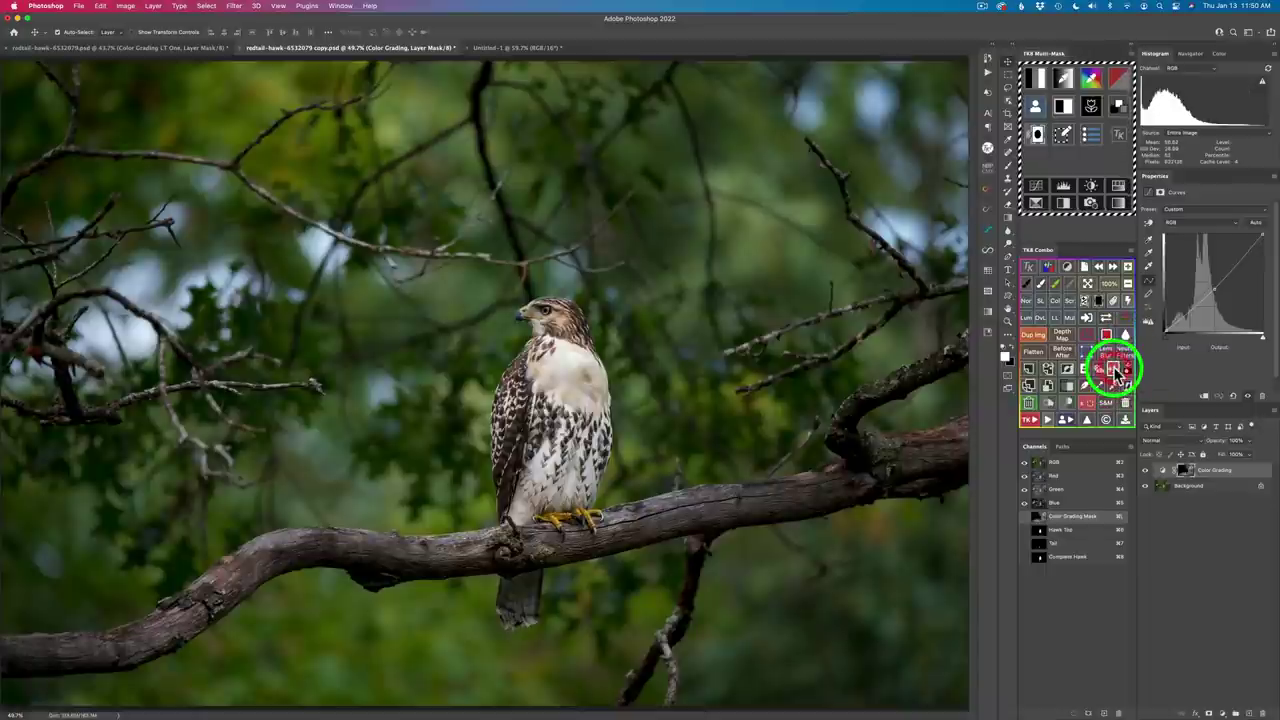
pyautogui.click(1121, 108)
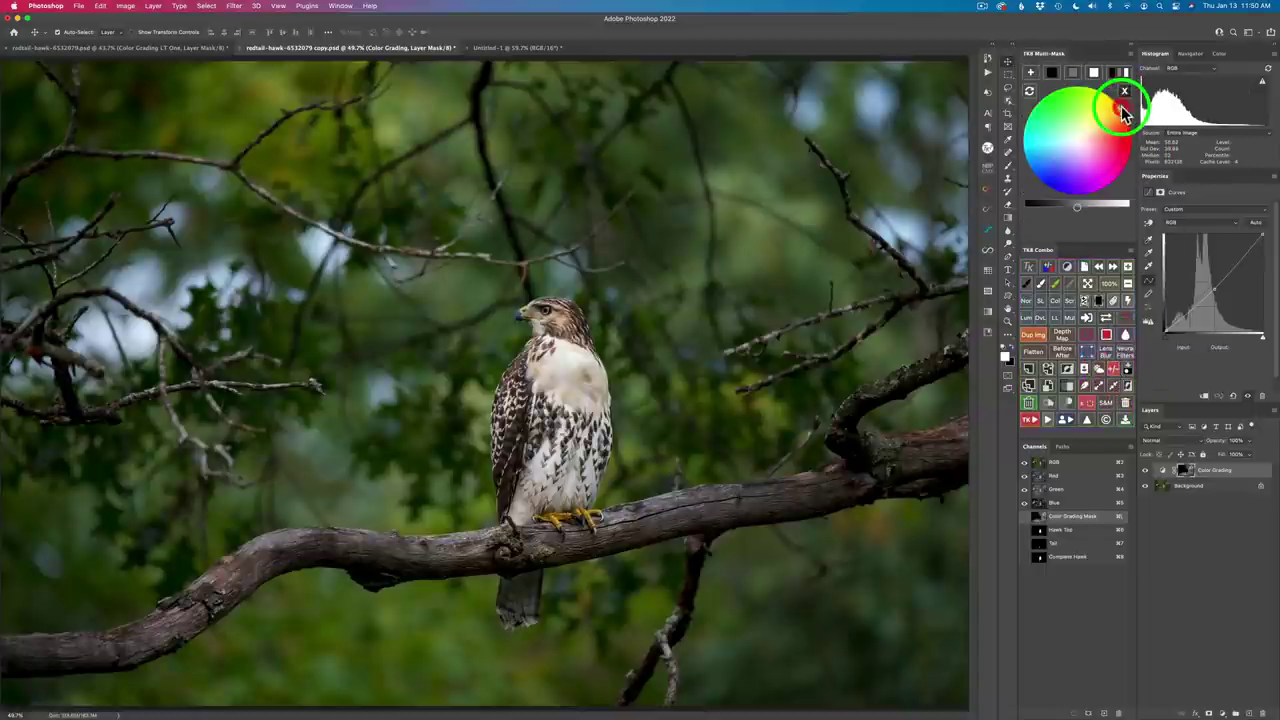
pyautogui.click(1032, 73)
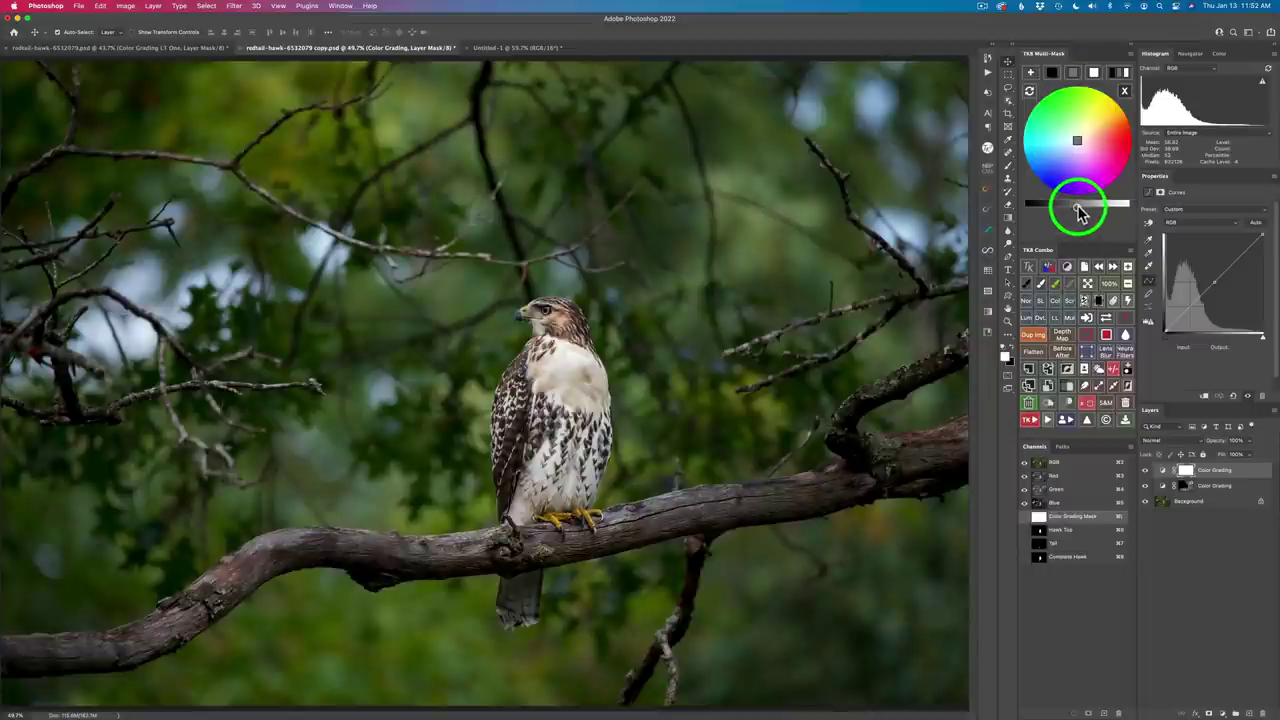
pyautogui.moveTo(1080, 212); pyautogui.dragTo(1092, 212)
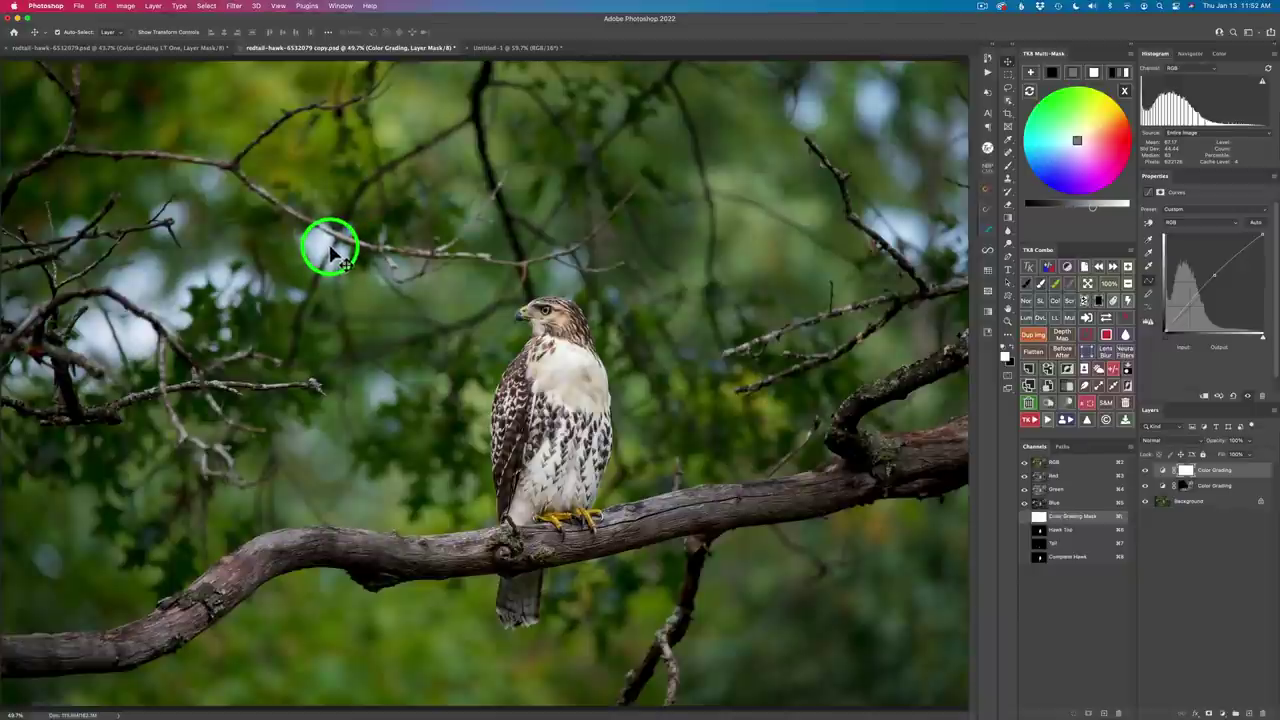
pyautogui.click(1146, 471)
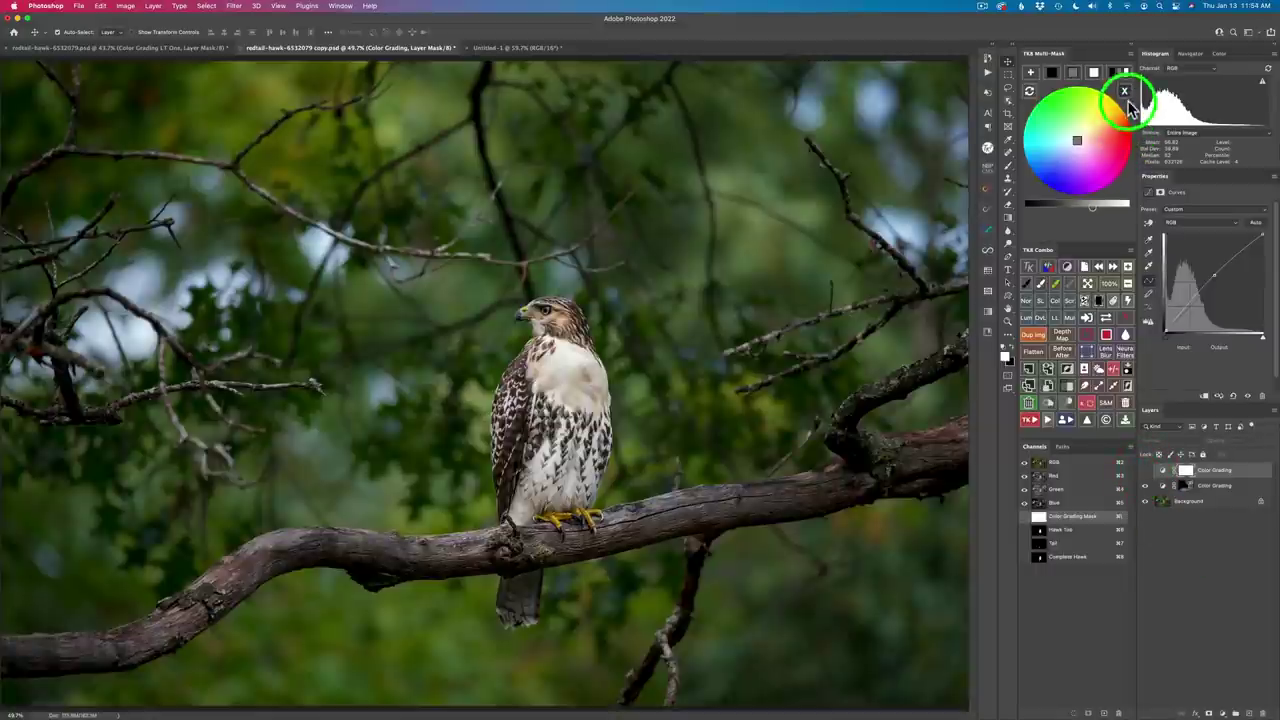
pyautogui.click(1126, 90)
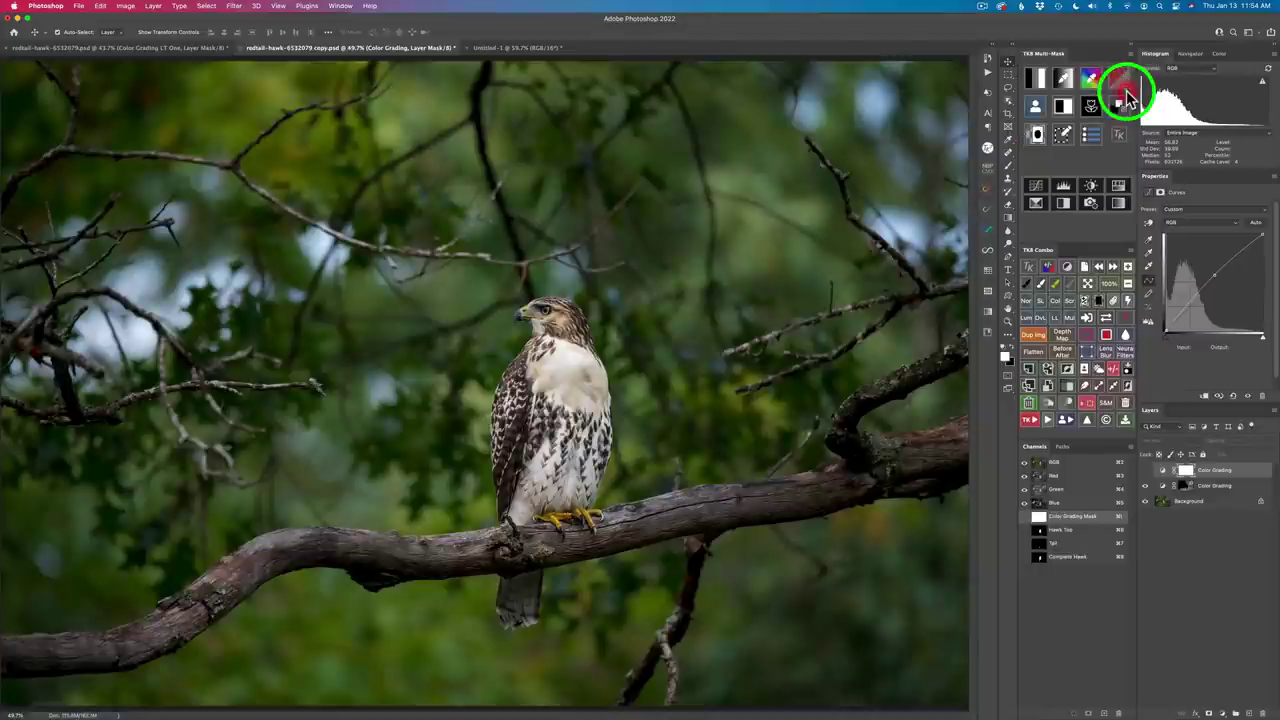
# Generate RGB luminosity masks, preview the Midtones-2 mask, and make the Midtones-3 mask active
pyautogui.click(1037, 80)
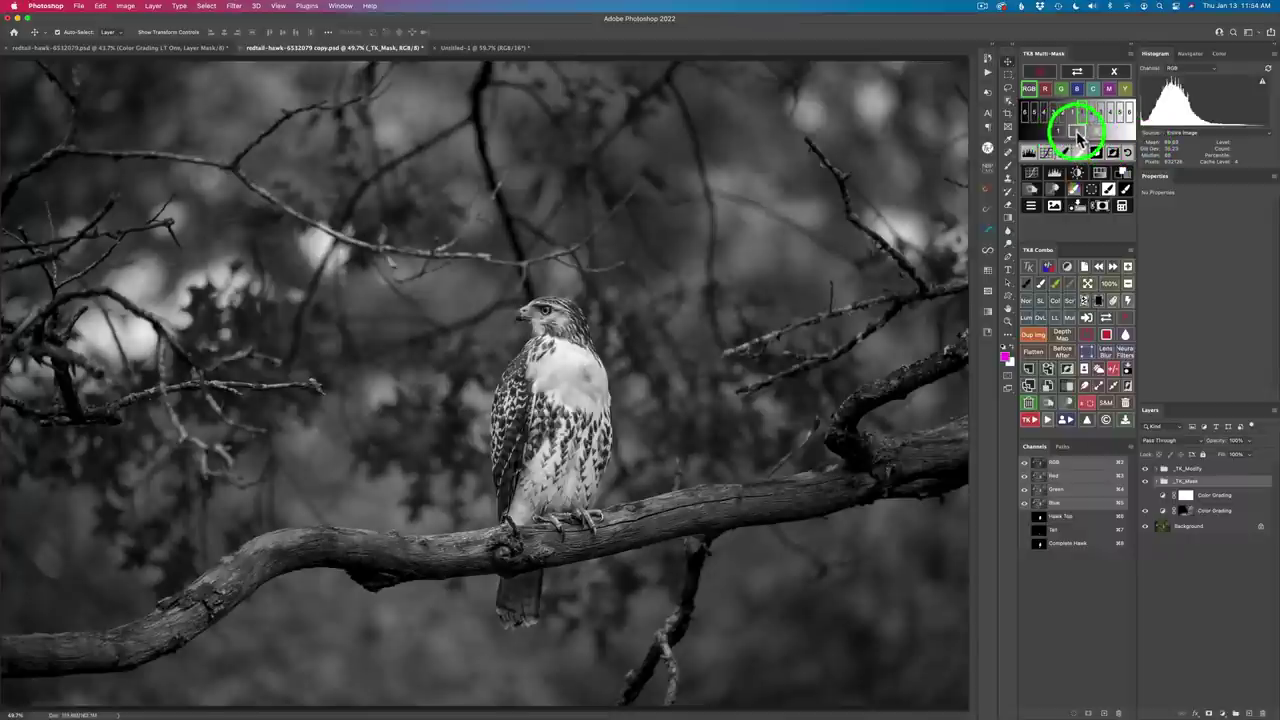
pyautogui.click(1078, 129)
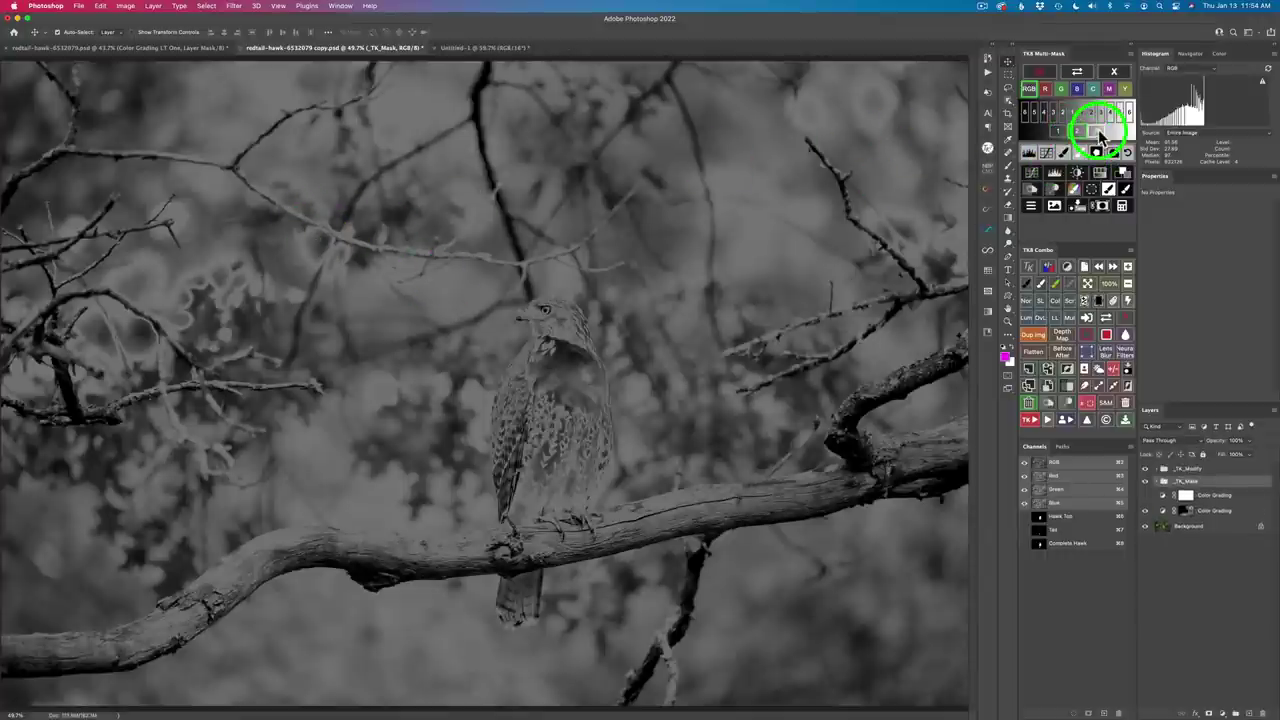
pyautogui.click(1098, 133)
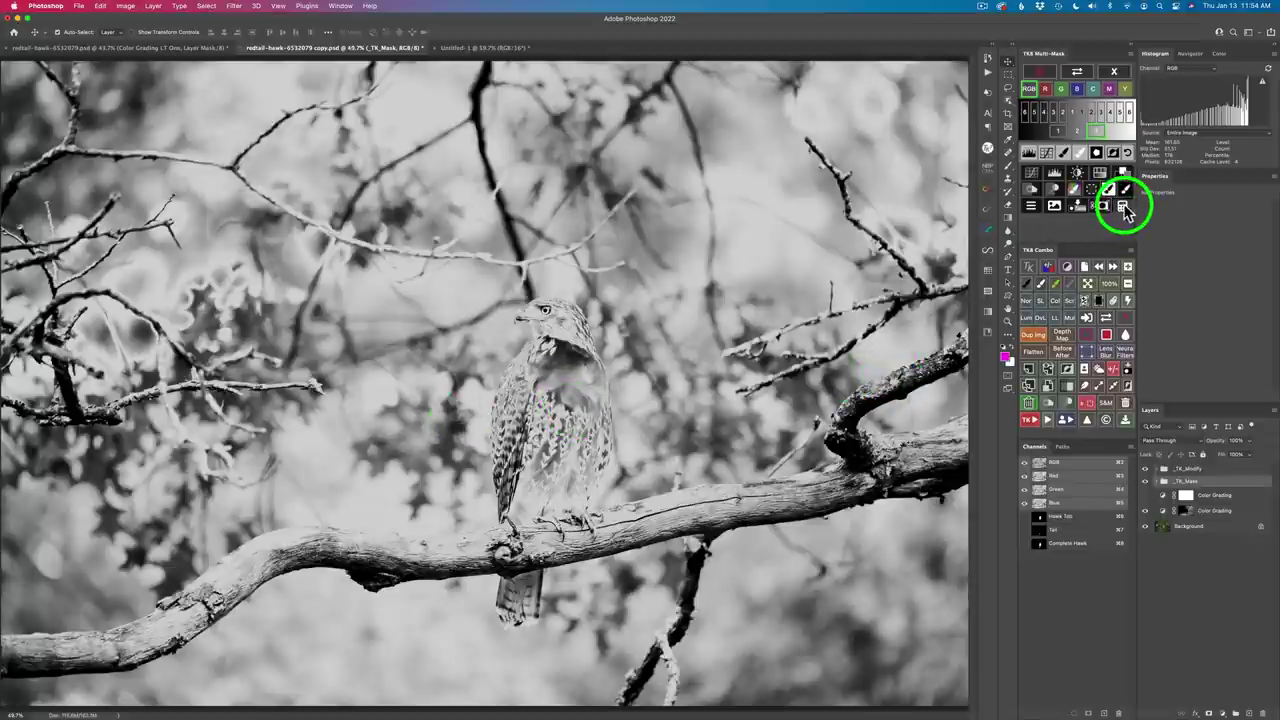
# Subtract the saved "Complete Hawk" channel from the Midtones-3 luminosity mask with the mask calculator
pyautogui.click(1122, 205)
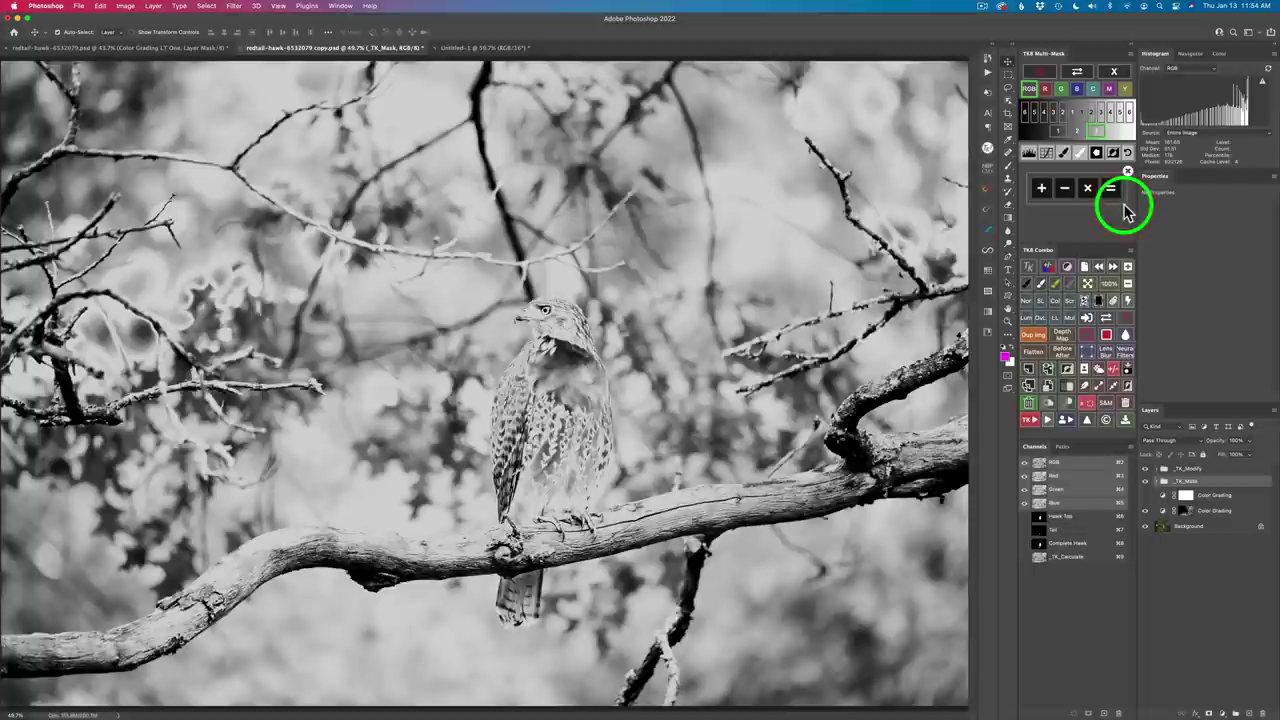
pyautogui.click(1066, 190)
pyautogui.click(1088, 78)
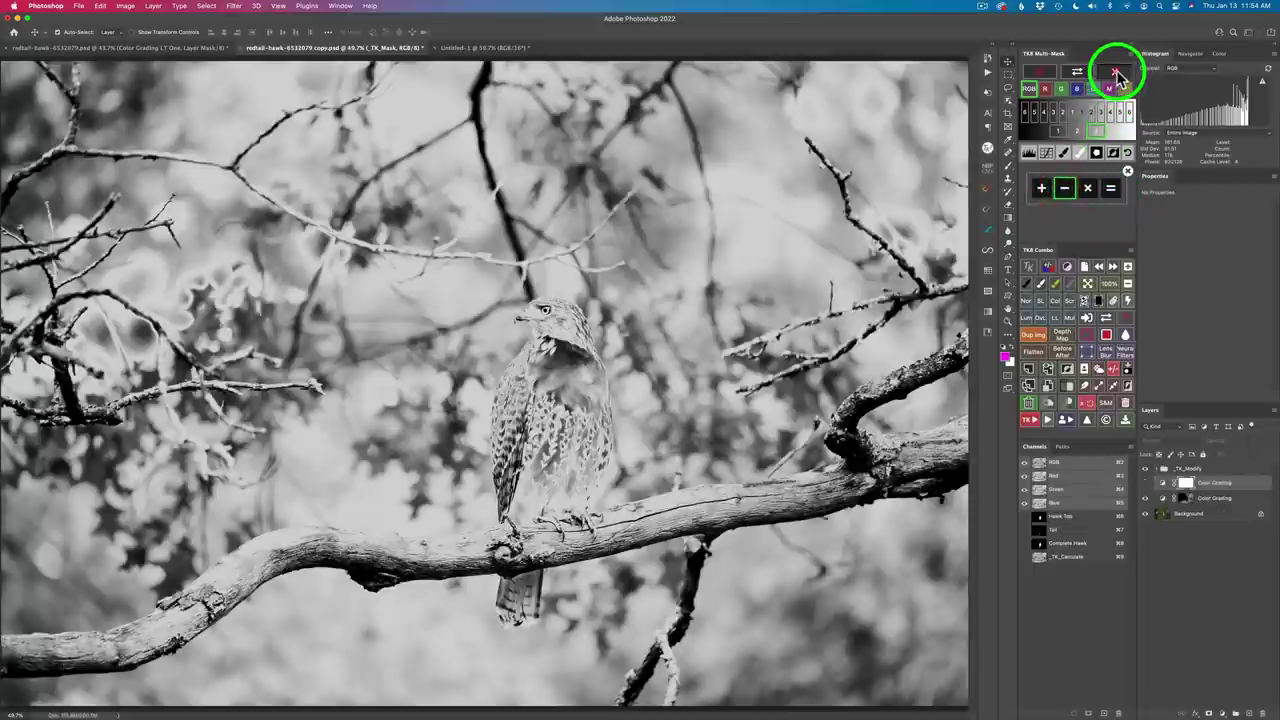
pyautogui.click(1037, 106)
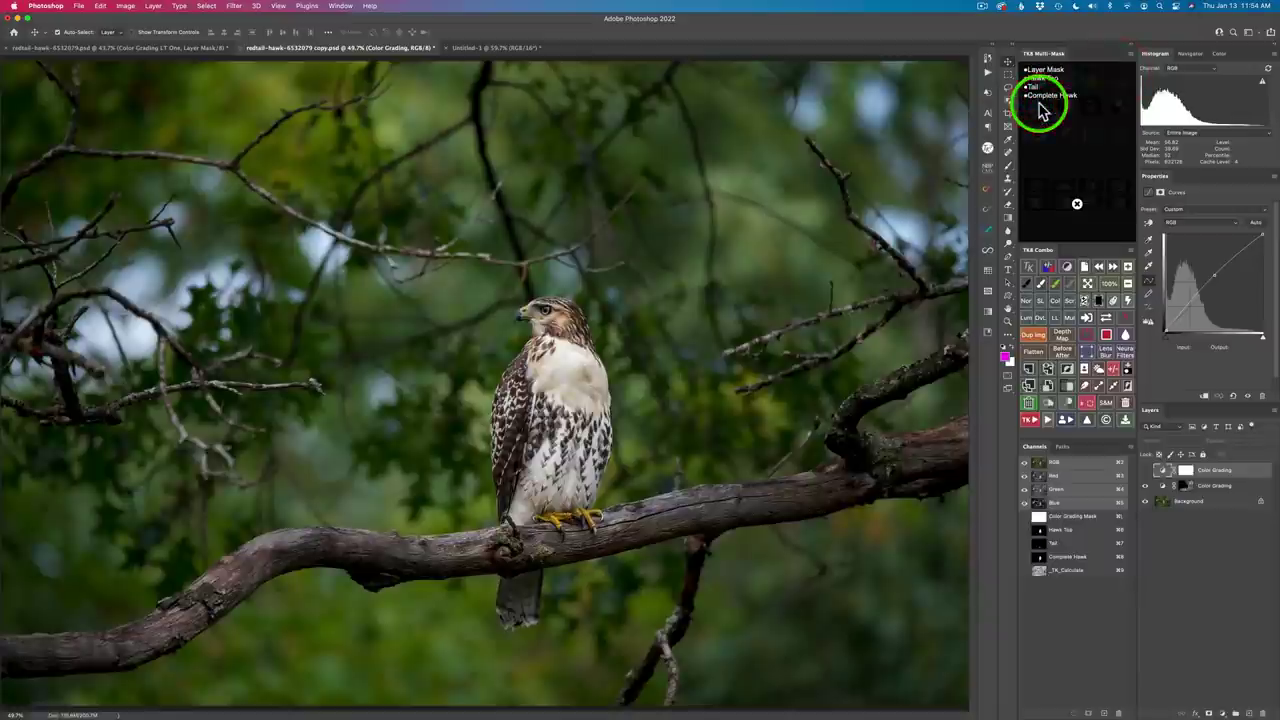
pyautogui.click(1051, 97)
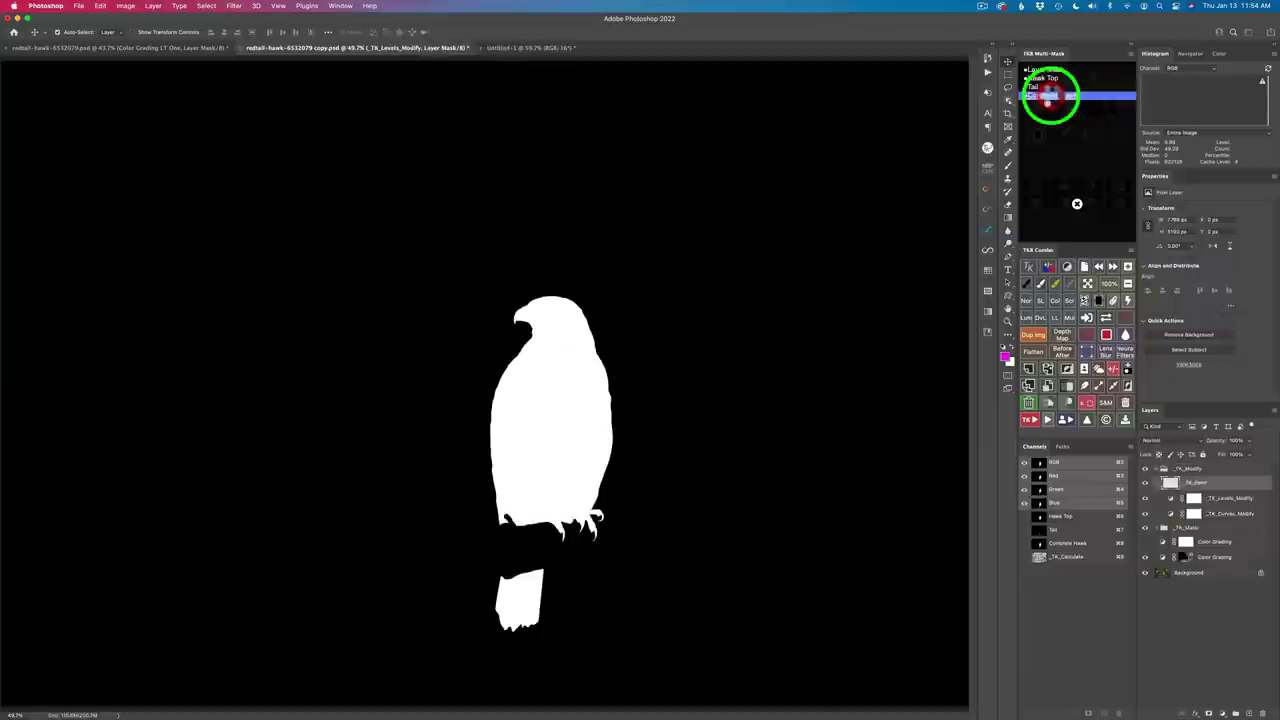
pyautogui.click(1112, 190)
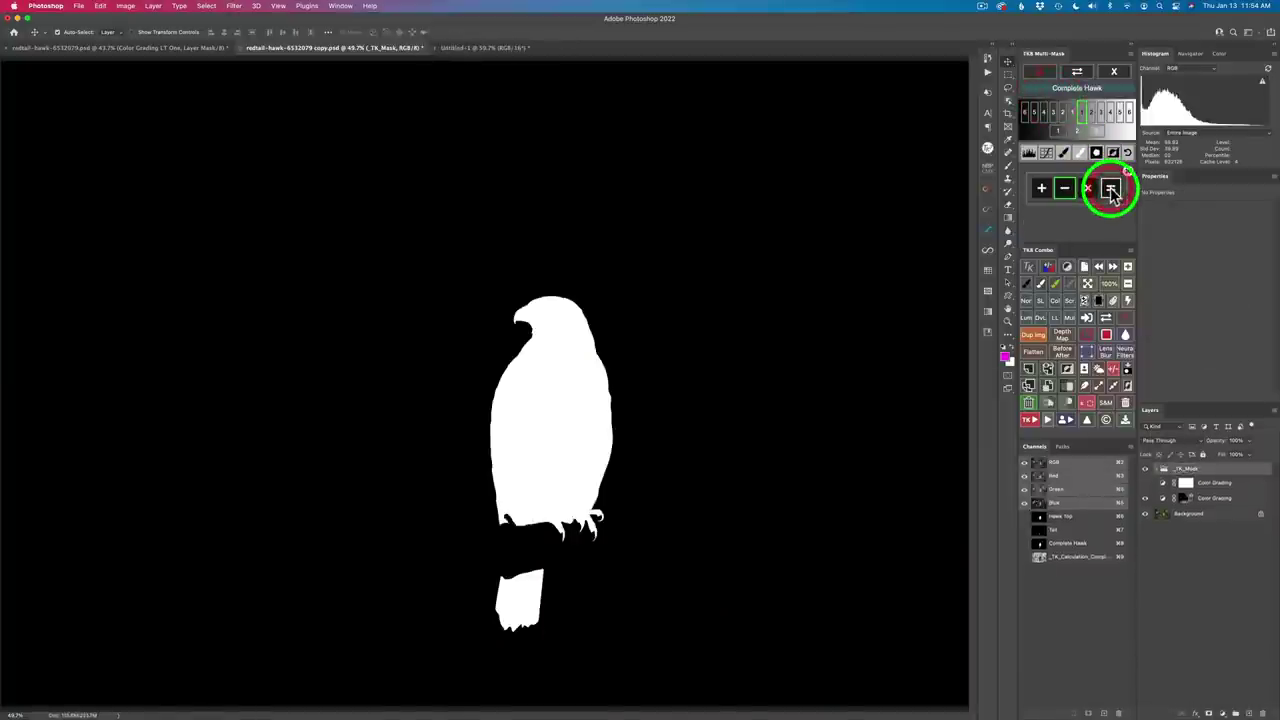
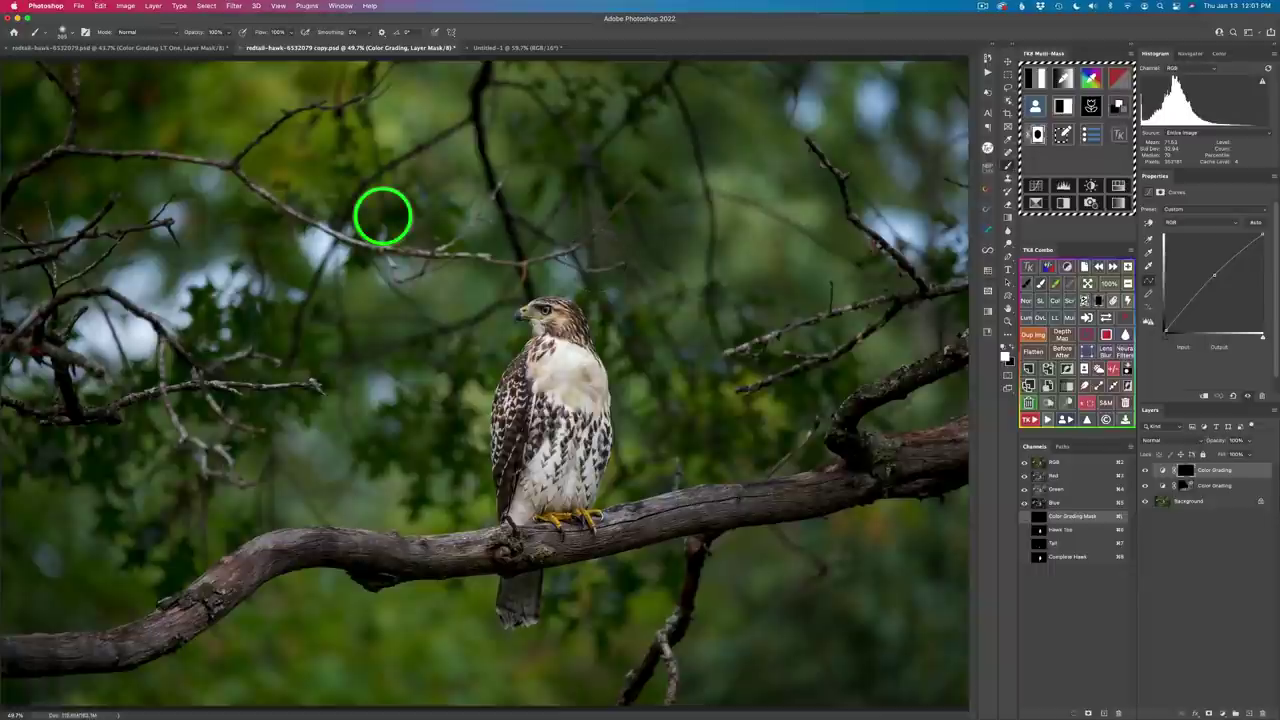
# Paint white through the active selection on the top Color Grading layer's mask to brighten the background around the hawk
pyautogui.click(1128, 285)
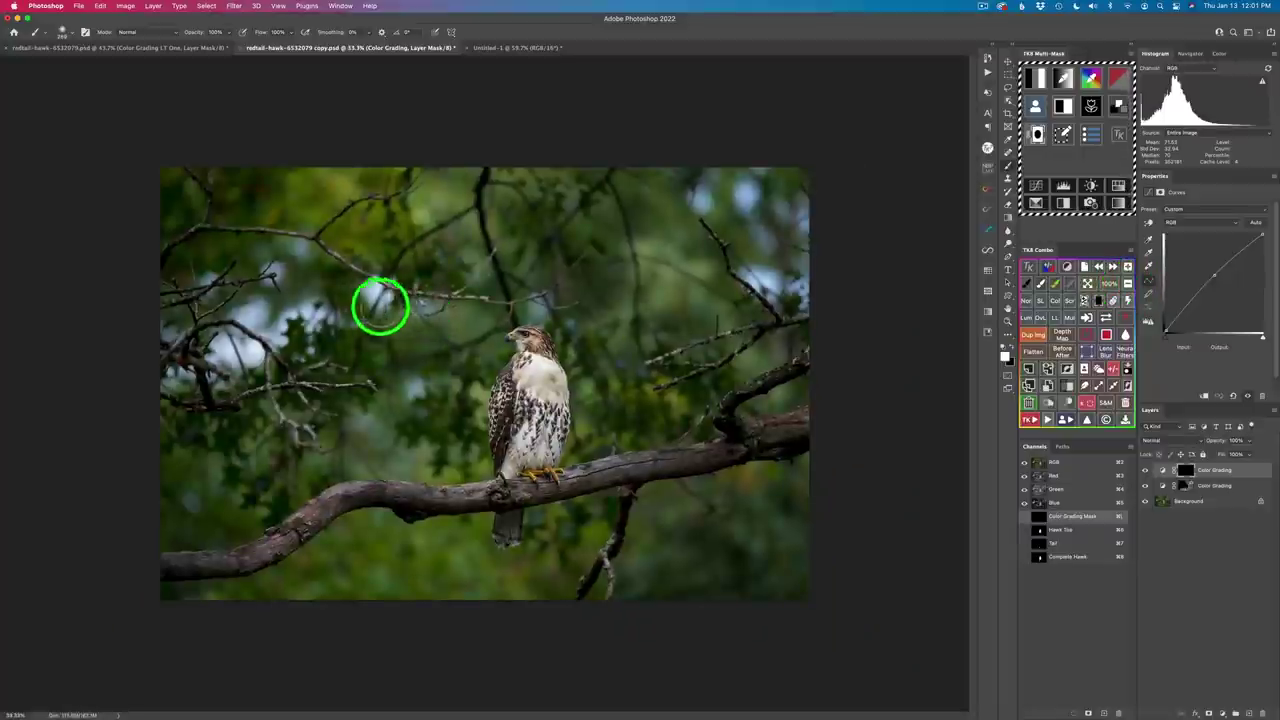
pyautogui.moveTo(352, 322); pyautogui.dragTo(666, 323)
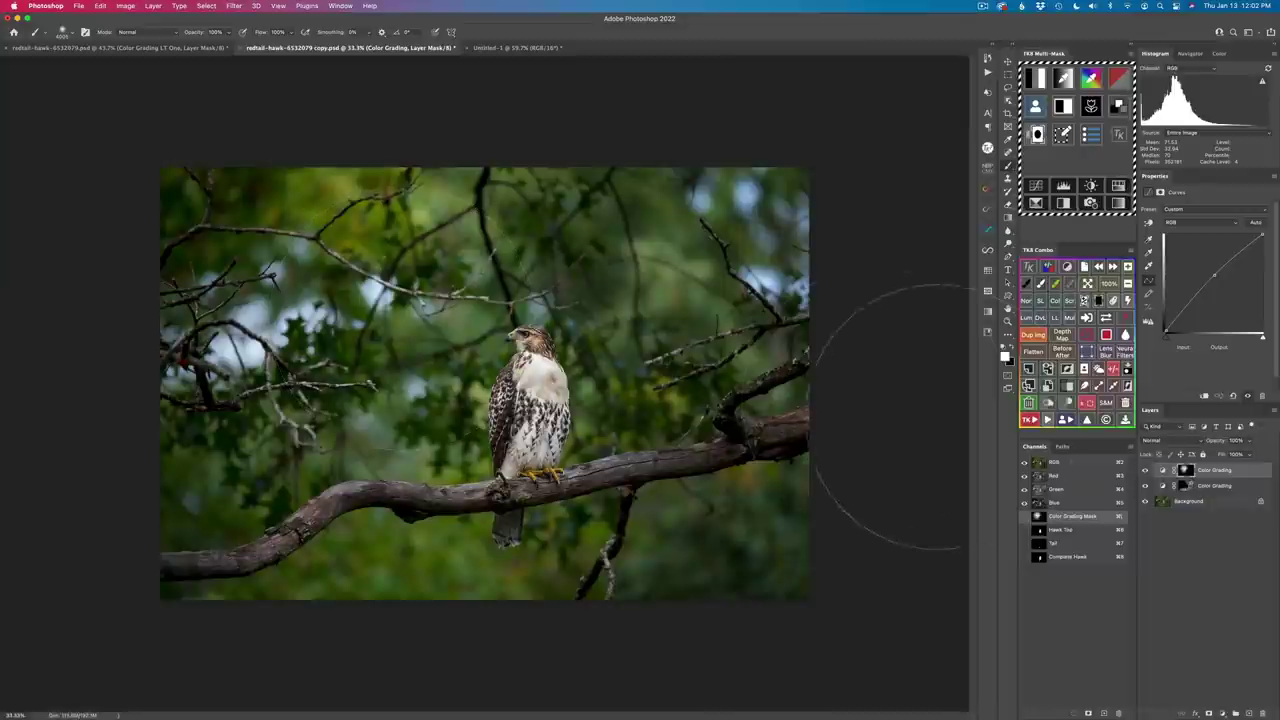
# Compare the image with and without the brightening Color Grading layer, and inspect the layer's mask
pyautogui.moveTo(1080, 444); pyautogui.dragTo(1145, 478)
pyautogui.click(1145, 478)
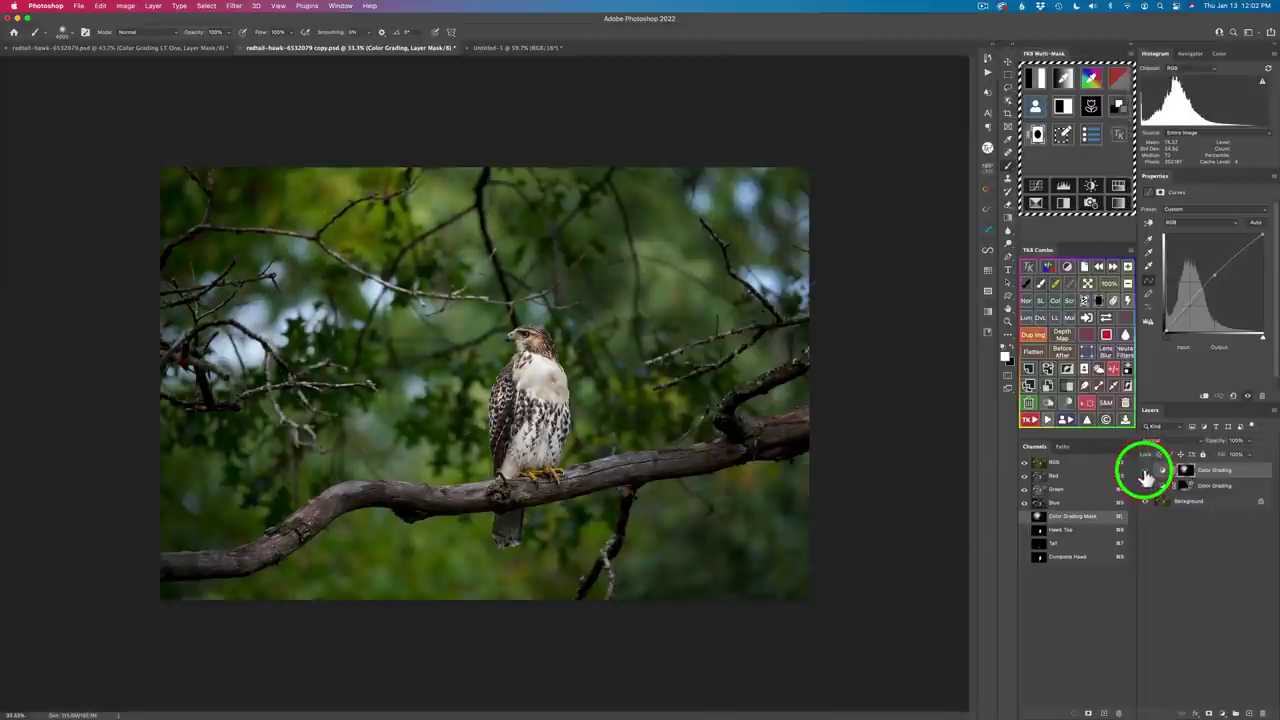
pyautogui.click(1145, 472)
pyautogui.click(1145, 472)
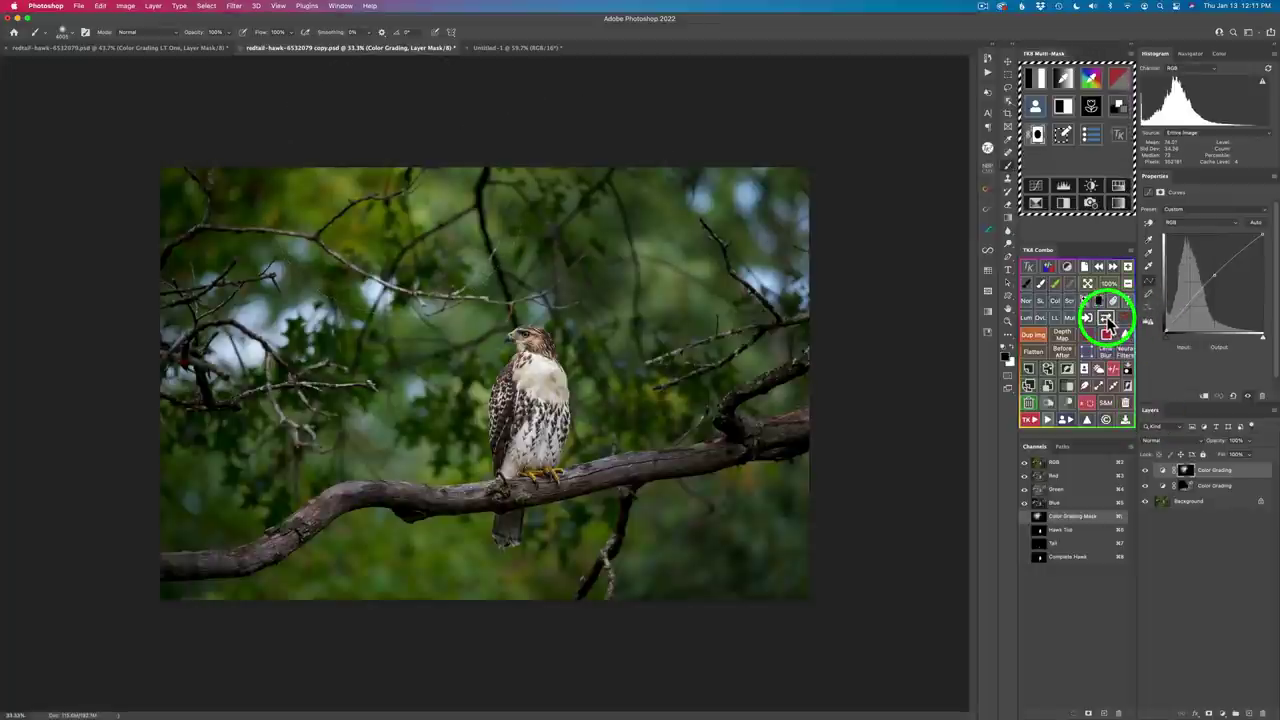
pyautogui.click(1107, 320)
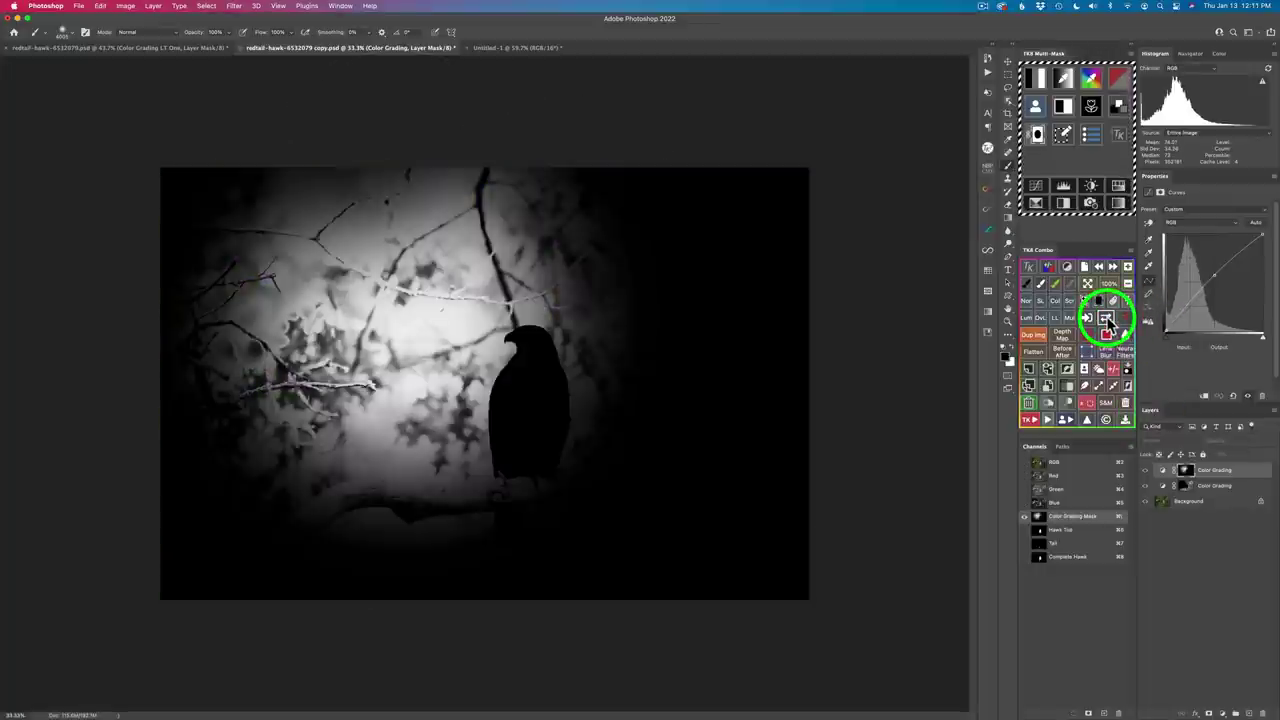
pyautogui.click(1105, 318)
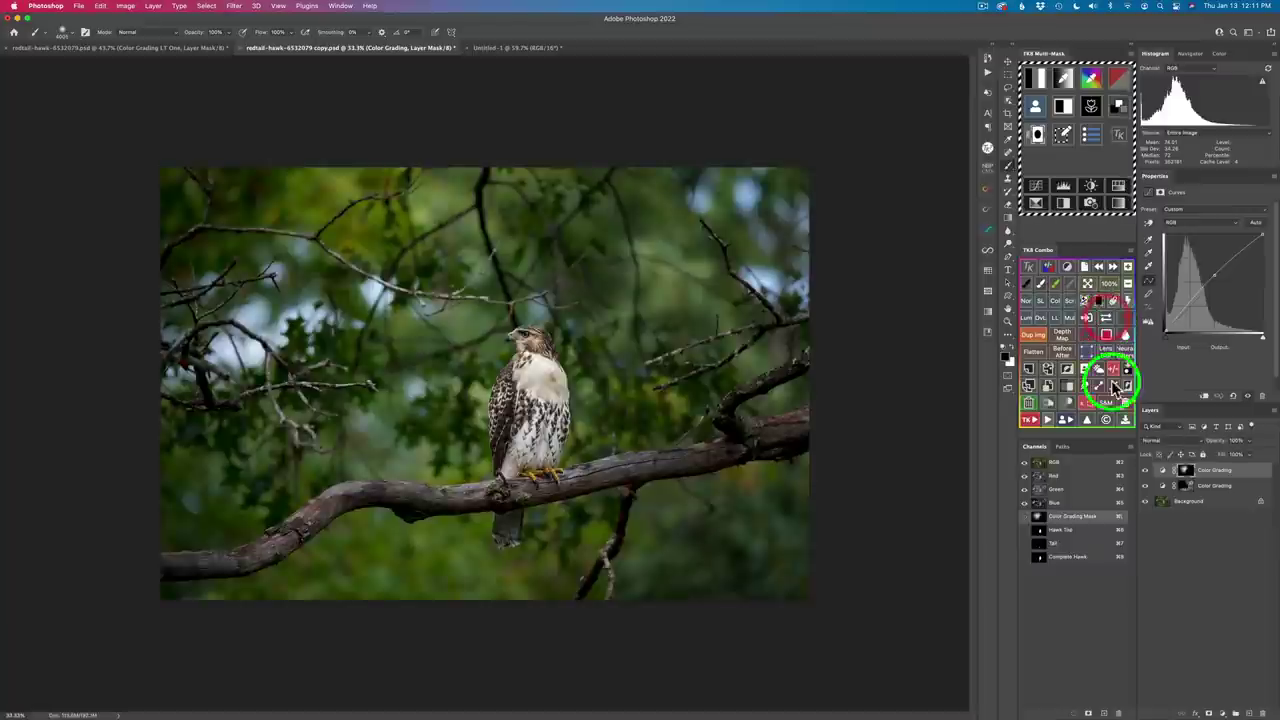
pyautogui.click(1147, 477)
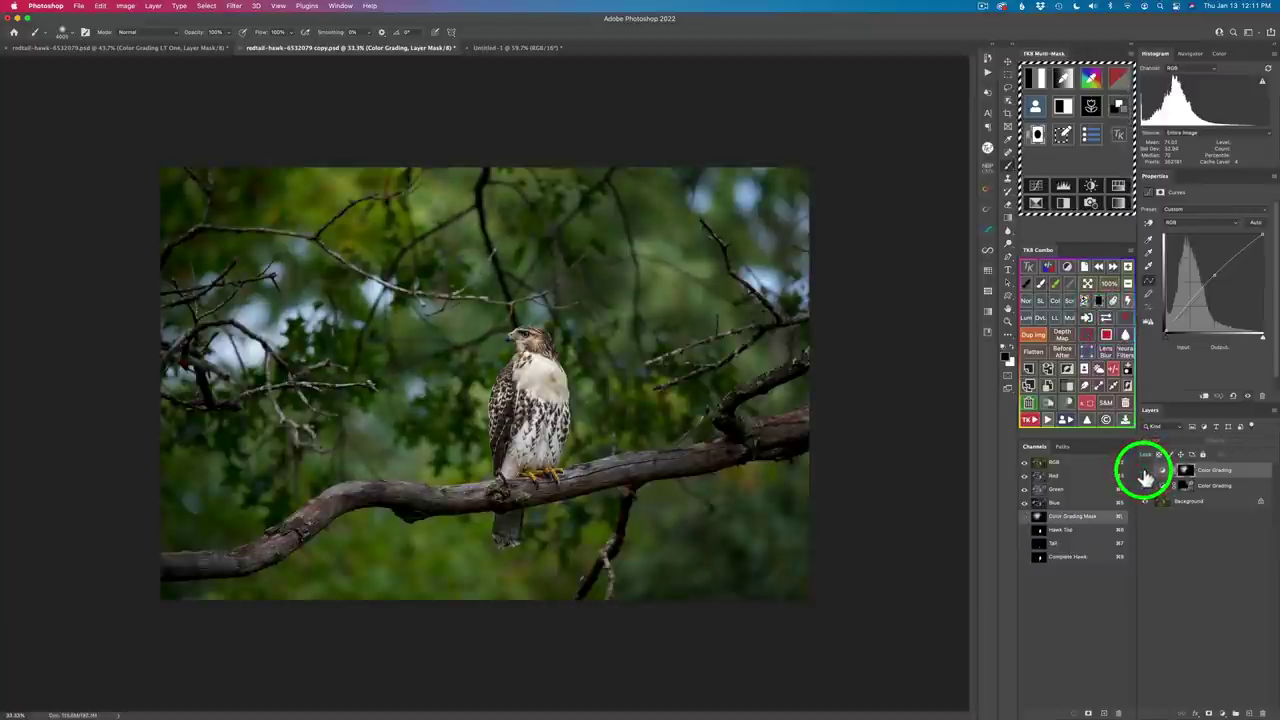
pyautogui.click(1147, 477)
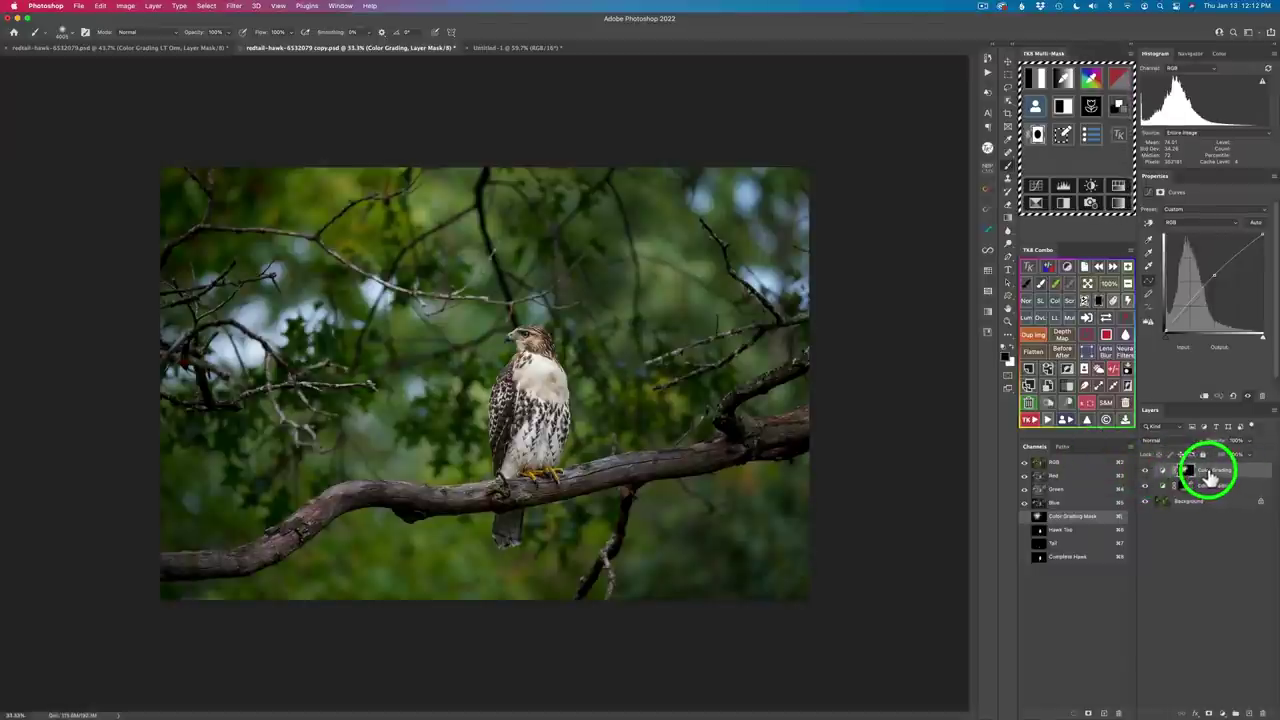
# Raise the midtones' luminance in the top Color Grading layer, and compare the image with and without the layer
pyautogui.click(1122, 104)
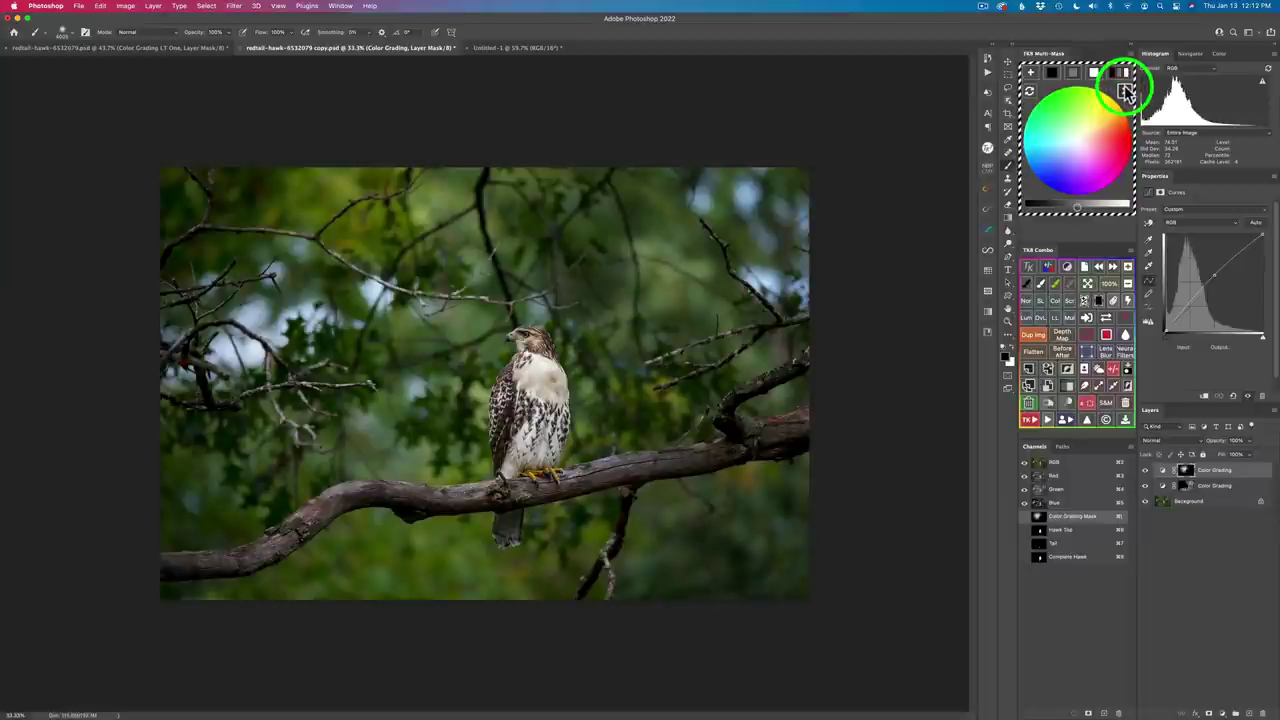
pyautogui.click(1076, 154)
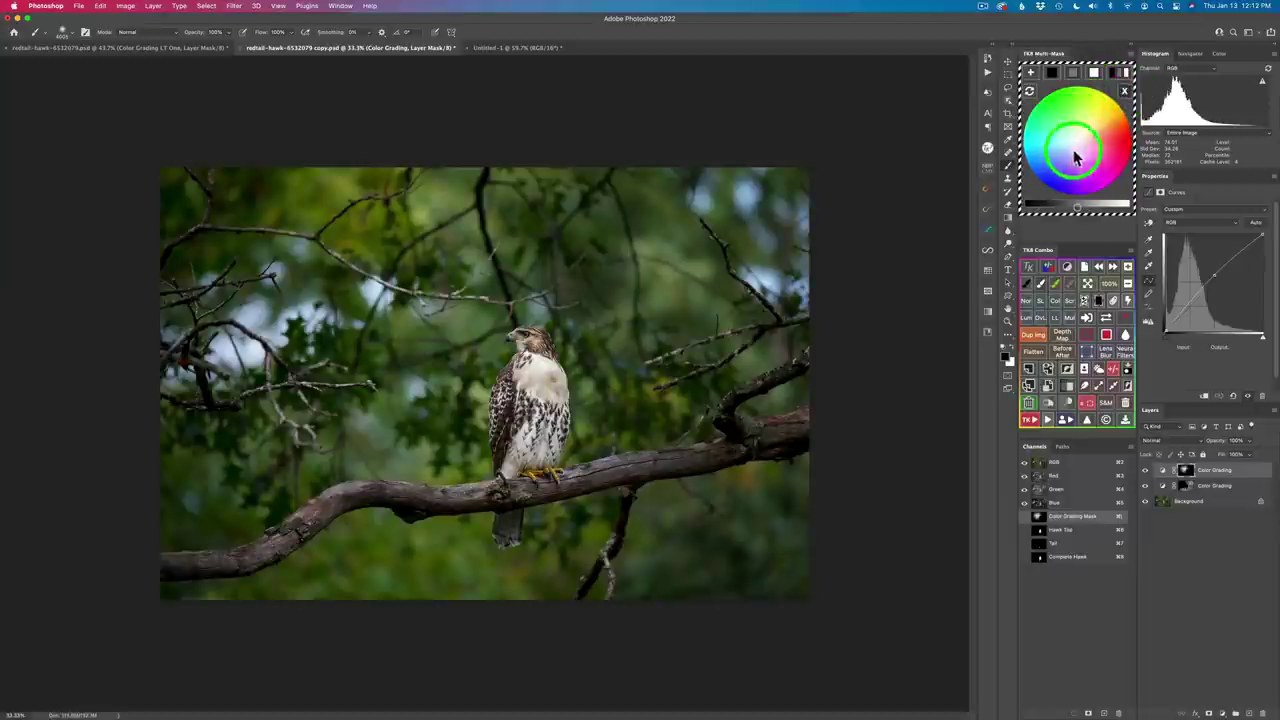
pyautogui.click(1122, 74)
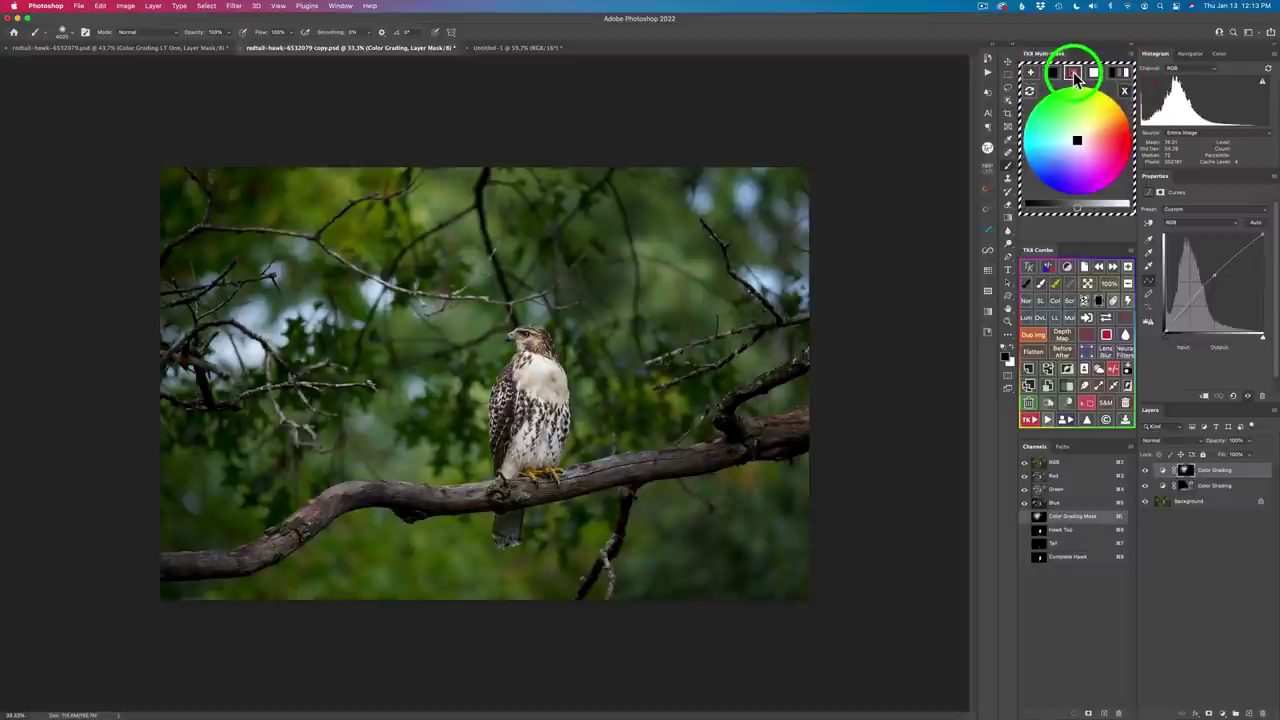
pyautogui.click(1074, 75)
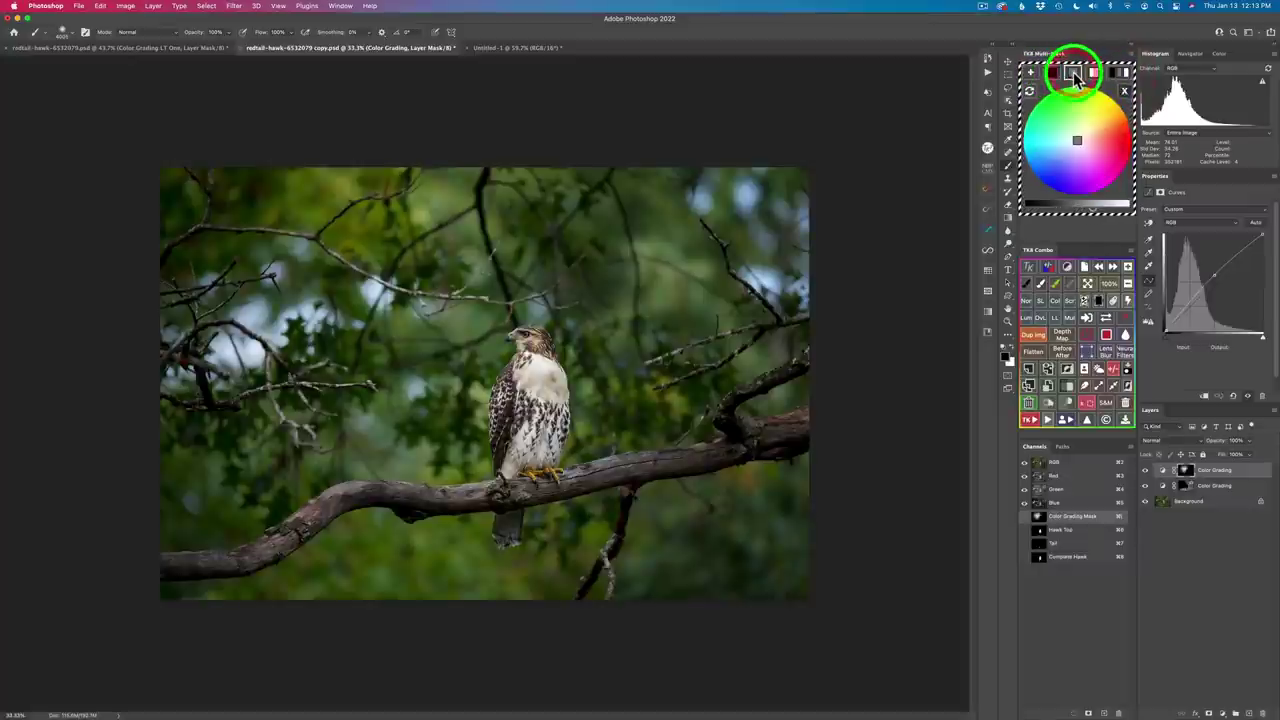
pyautogui.click(1104, 211)
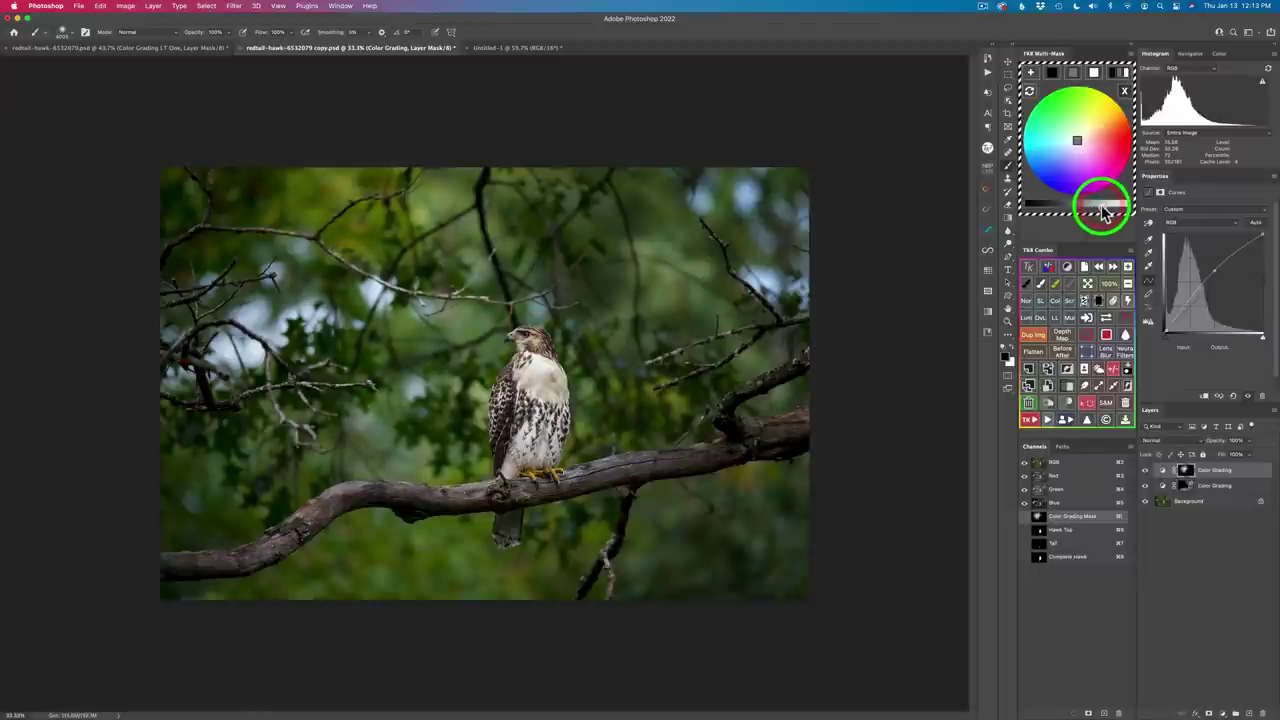
pyautogui.click(1113, 211)
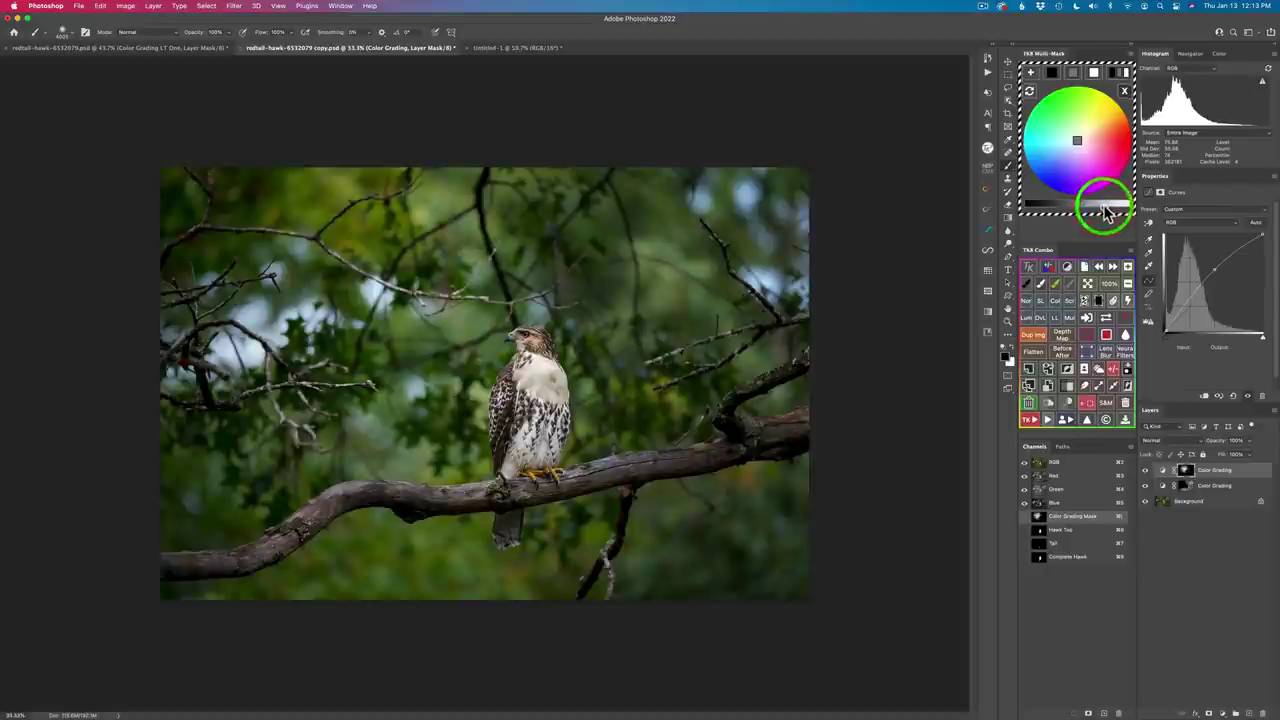
pyautogui.click(1146, 470)
pyautogui.click(1146, 470)
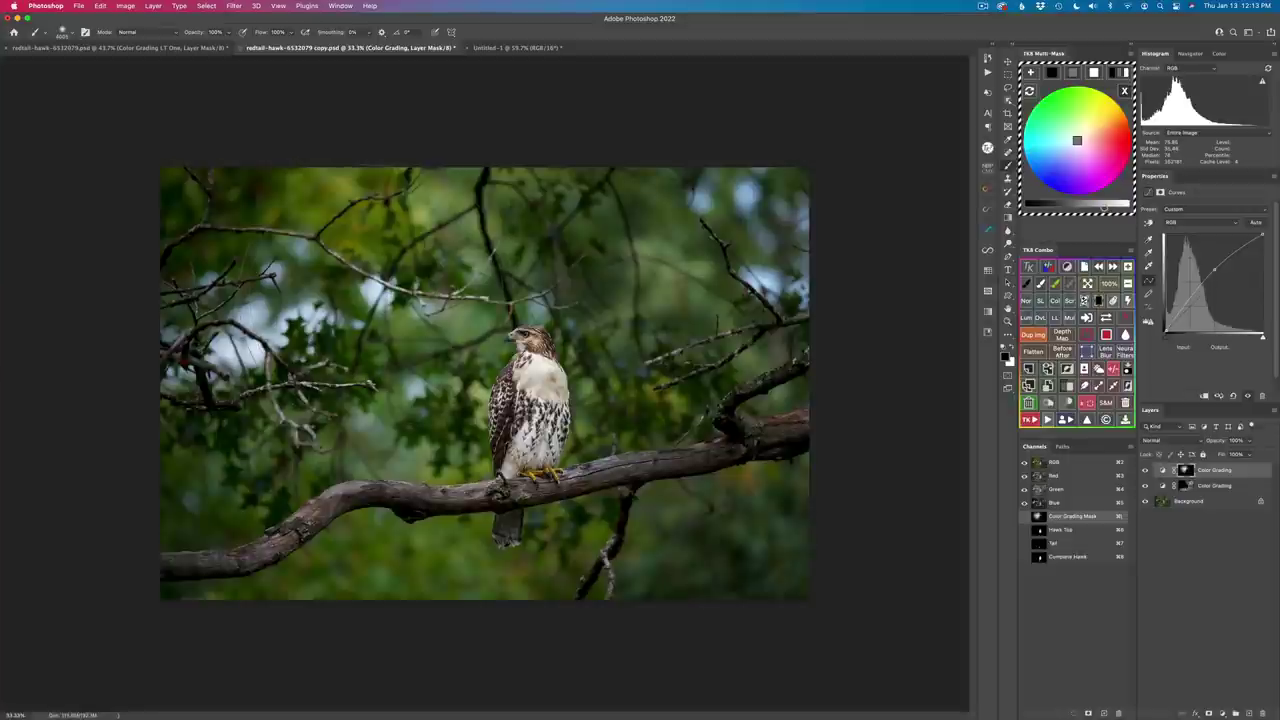
# Remove the active selection and paint black on the top Color Grading layer's mask over the background around the bright sky patches beside the hawk
pyautogui.press('v')
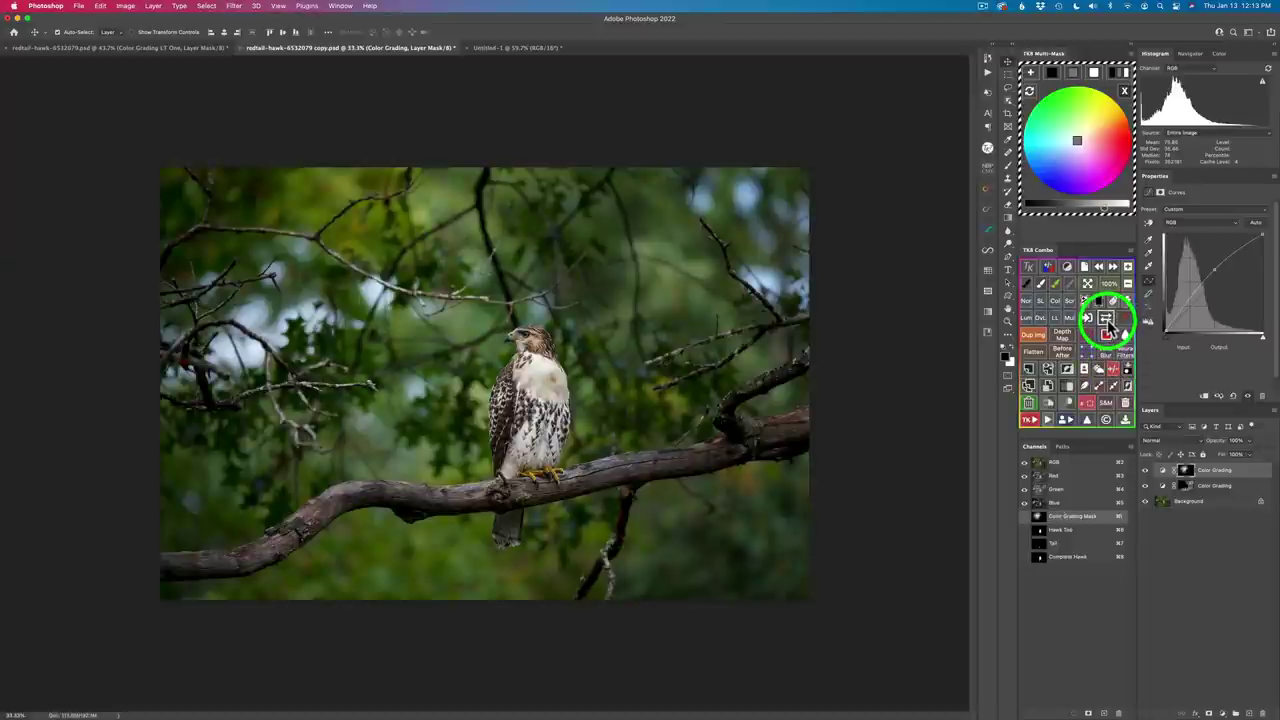
pyautogui.click(1112, 367)
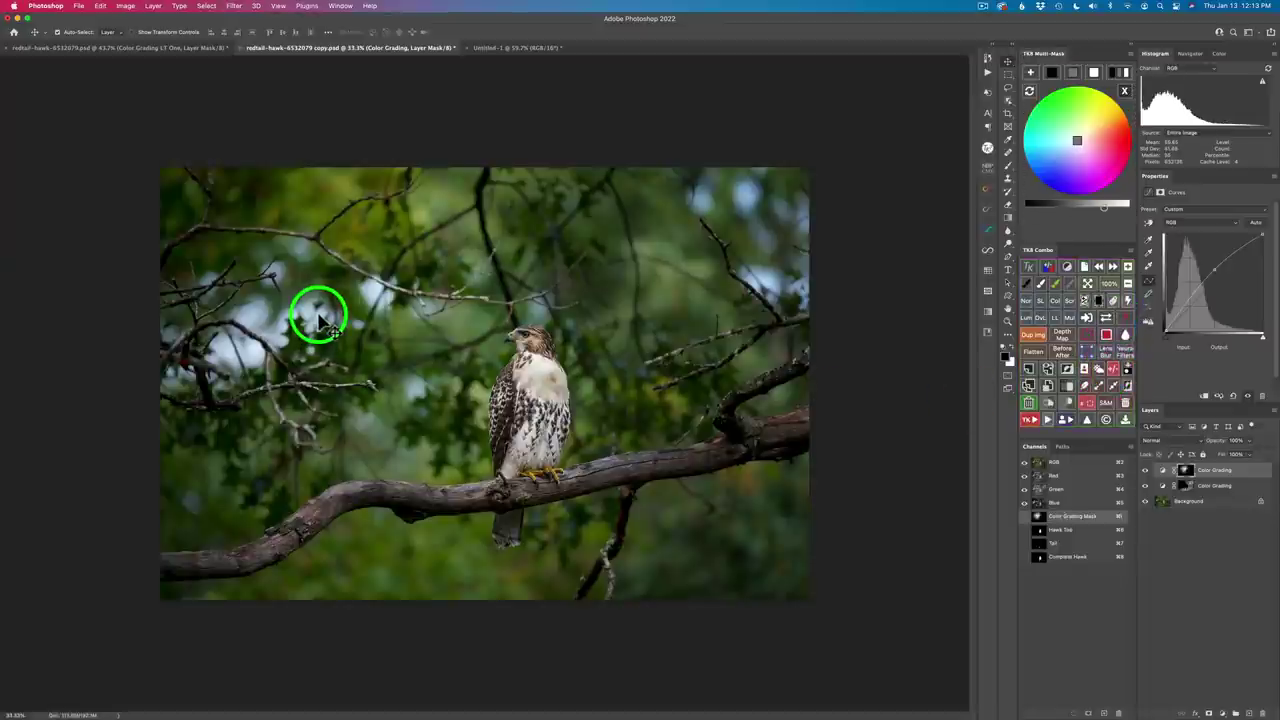
pyautogui.press('super+equal')
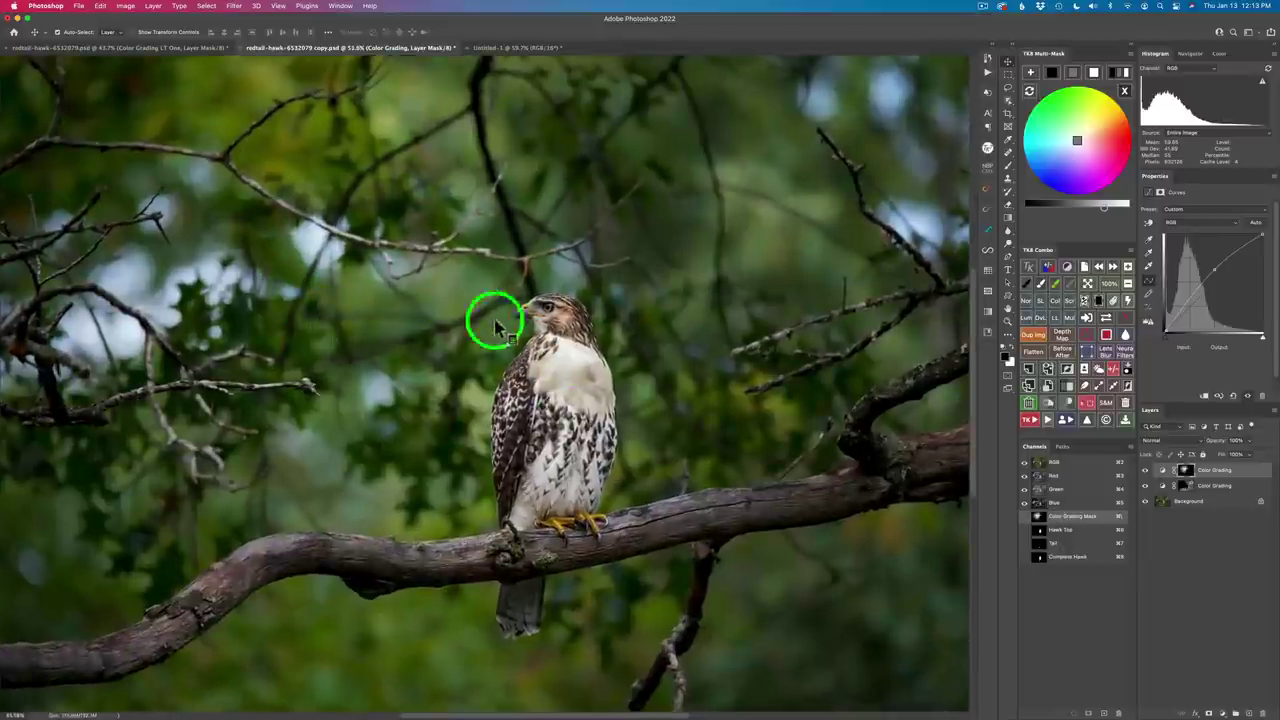
pyautogui.press('b')
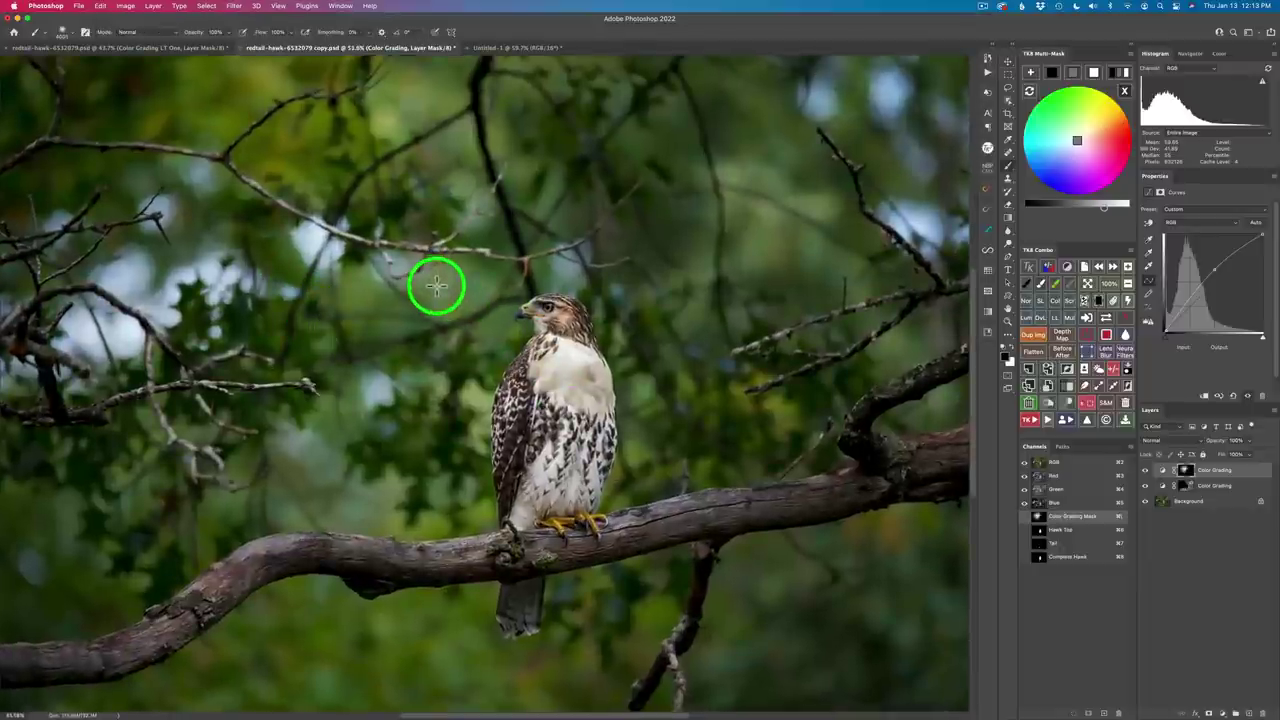
pyautogui.moveTo(440, 286); pyautogui.dragTo(186, 263)
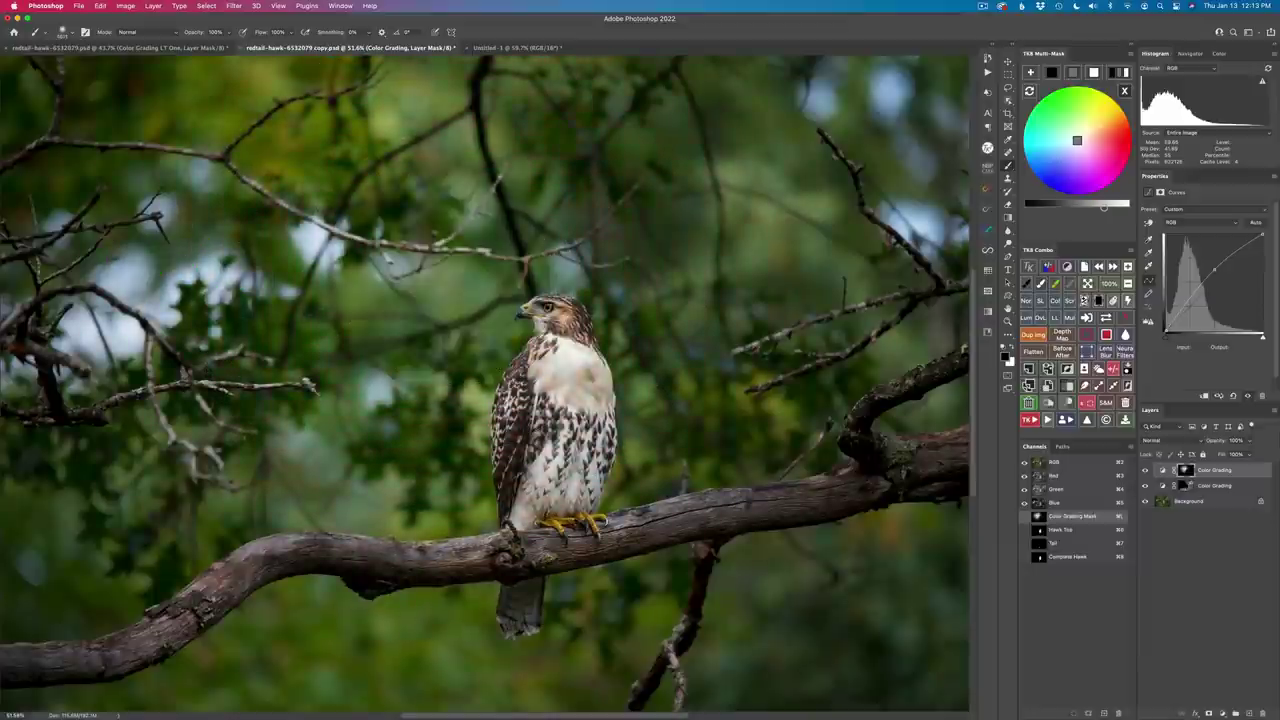
pyautogui.moveTo(365, 239); pyautogui.dragTo(272, 232)
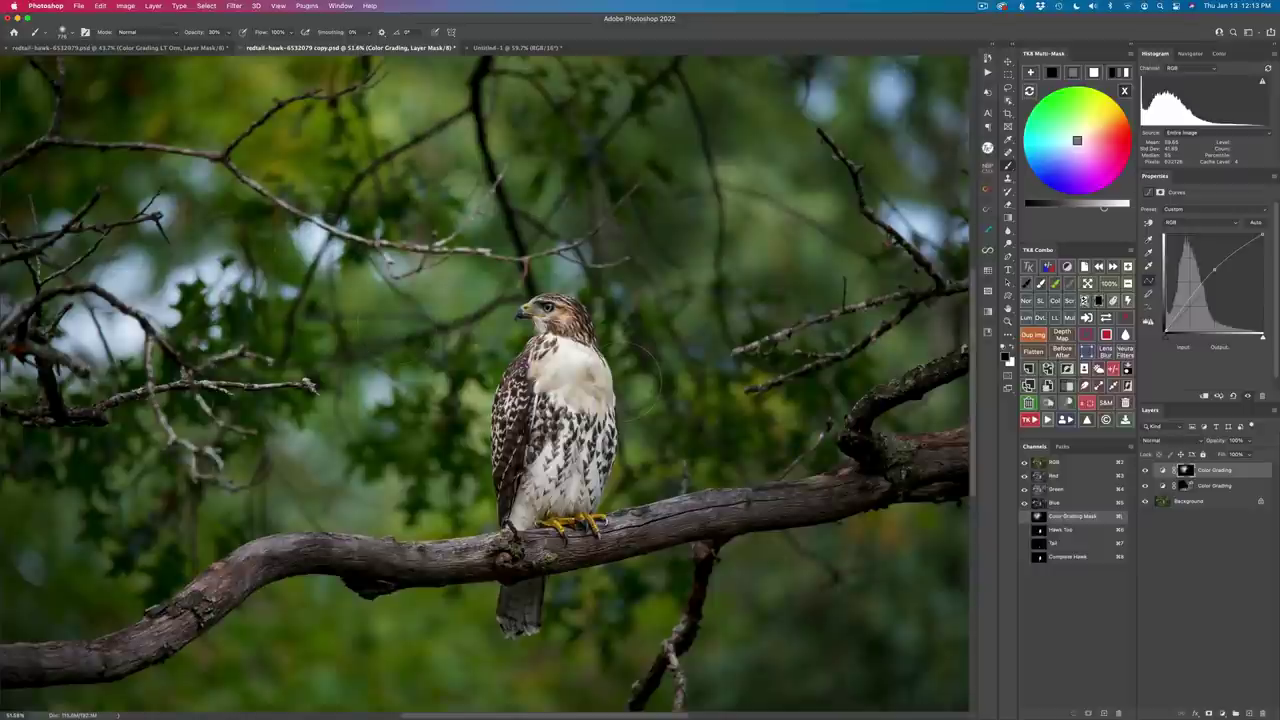
pyautogui.press('super+minus')
pyautogui.press('super+0')
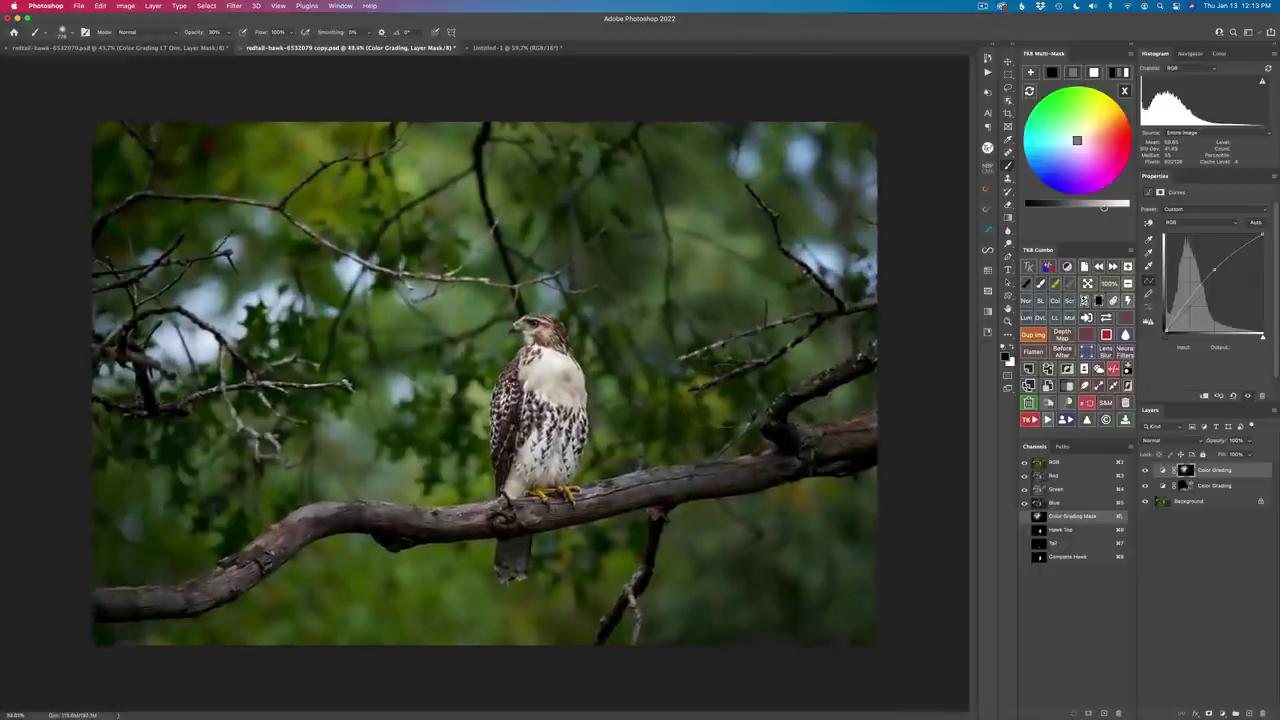
# Compare the image before and after the two Color Grading layers, including a view of the Background layer alone
pyautogui.click(1229, 486)
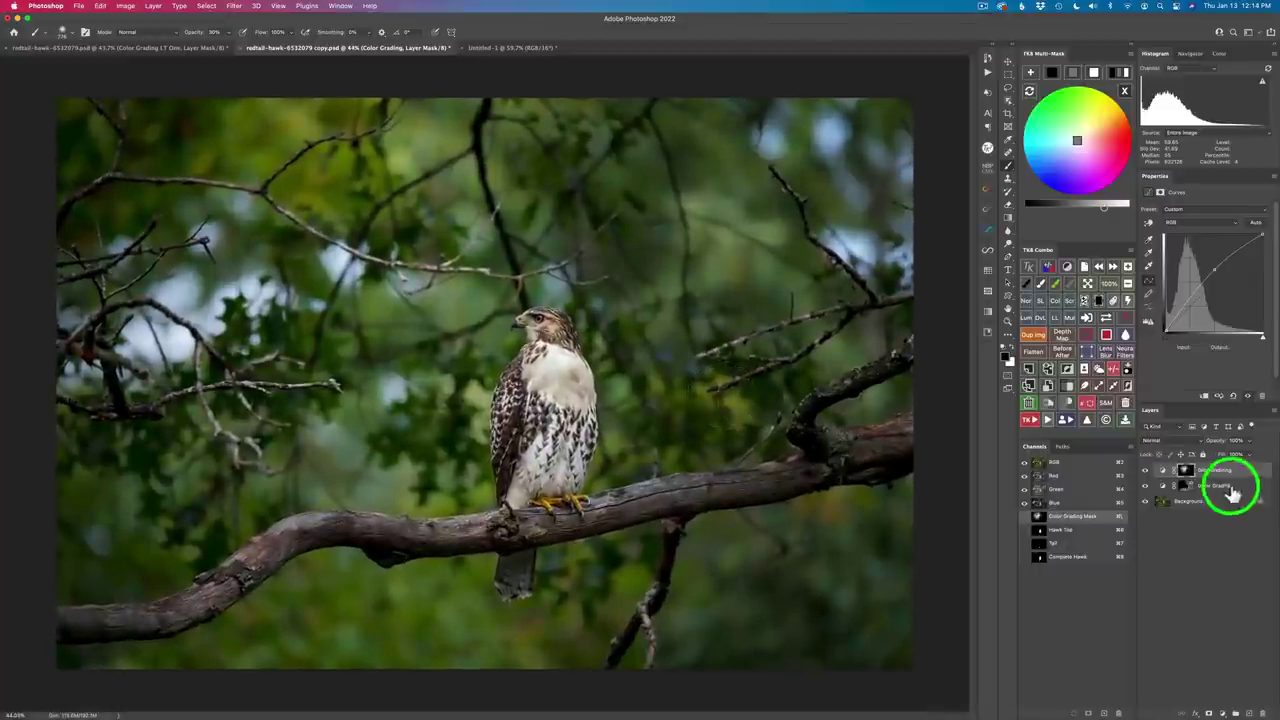
pyautogui.click(1143, 471)
pyautogui.click(1146, 479)
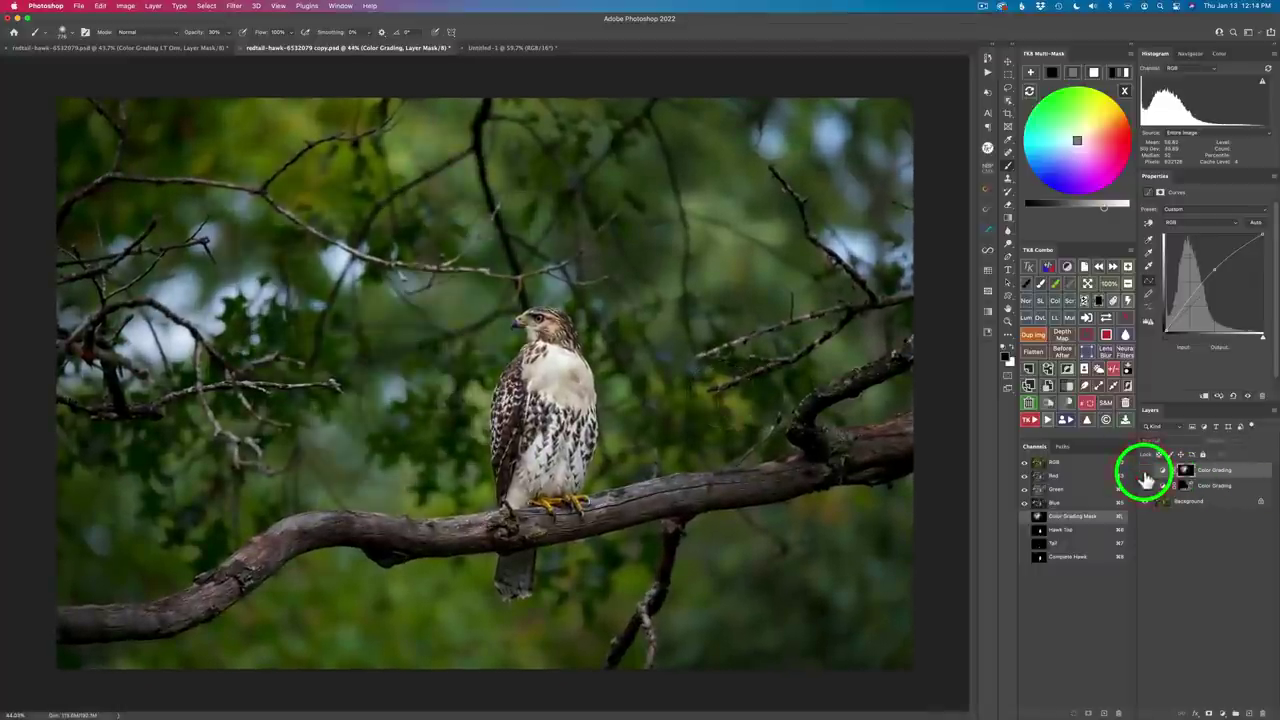
pyautogui.click(1146, 479)
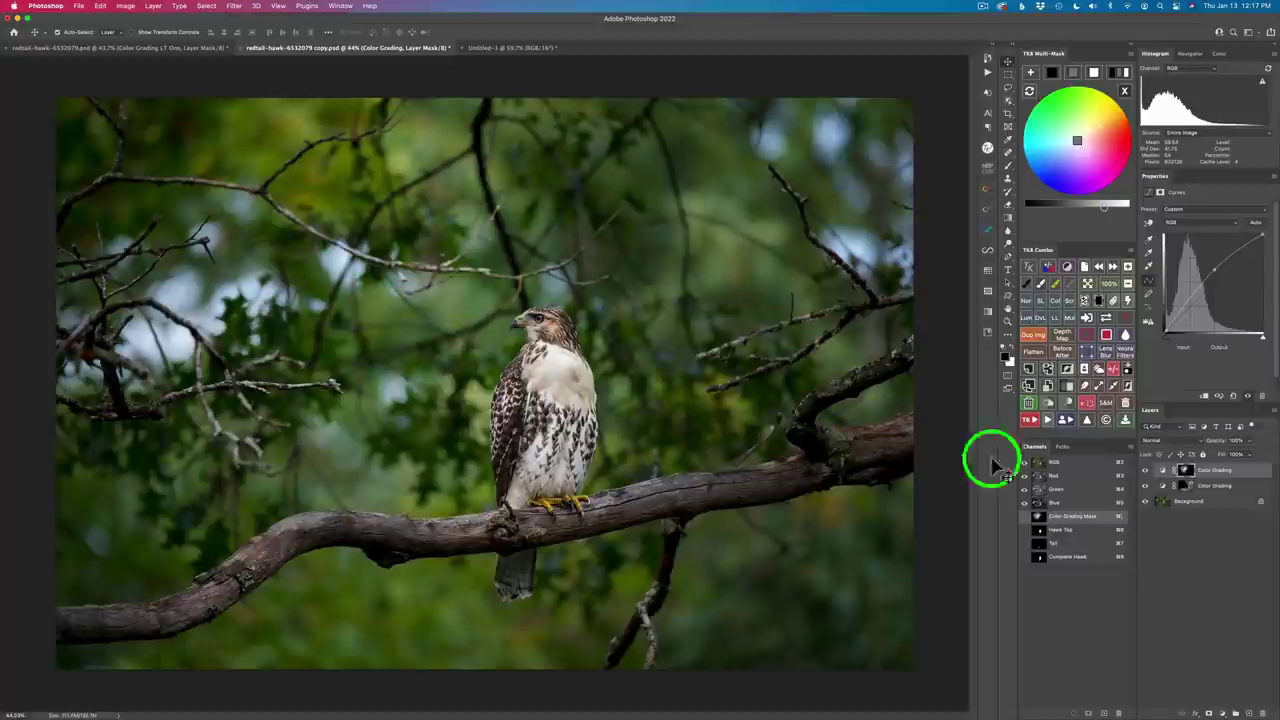
pyautogui.click(1147, 503)
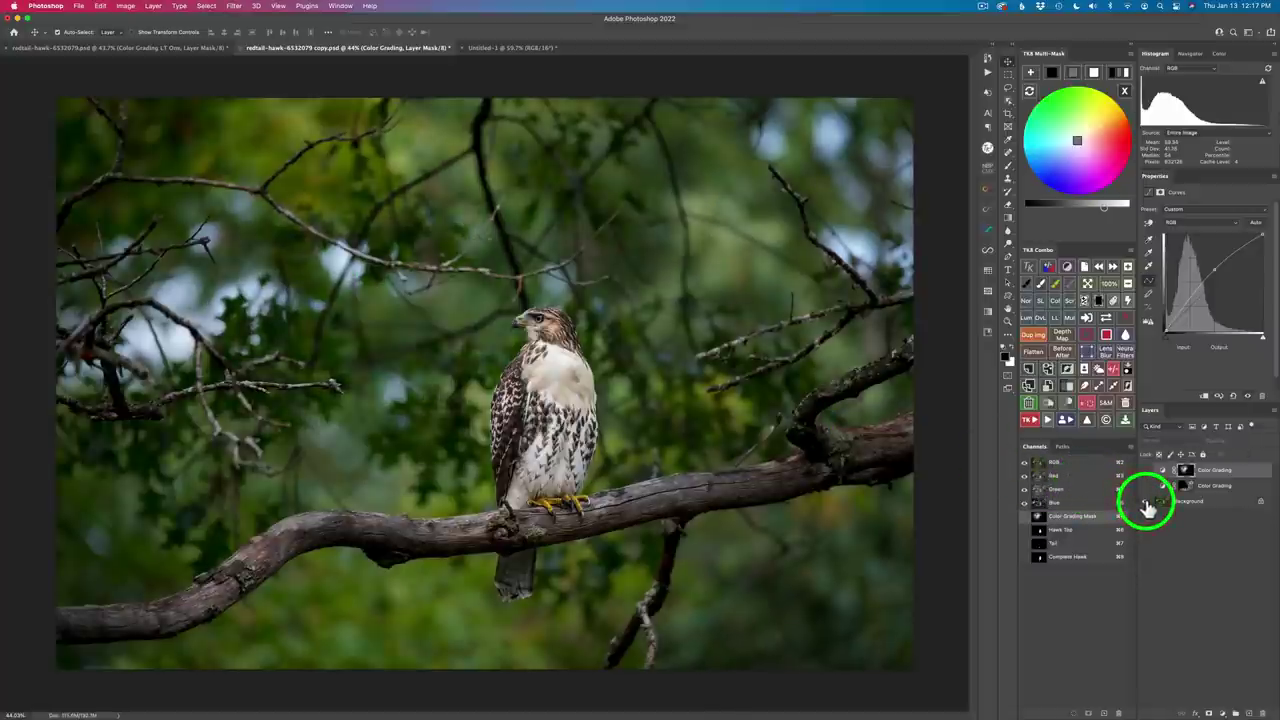
pyautogui.click(1147, 505)
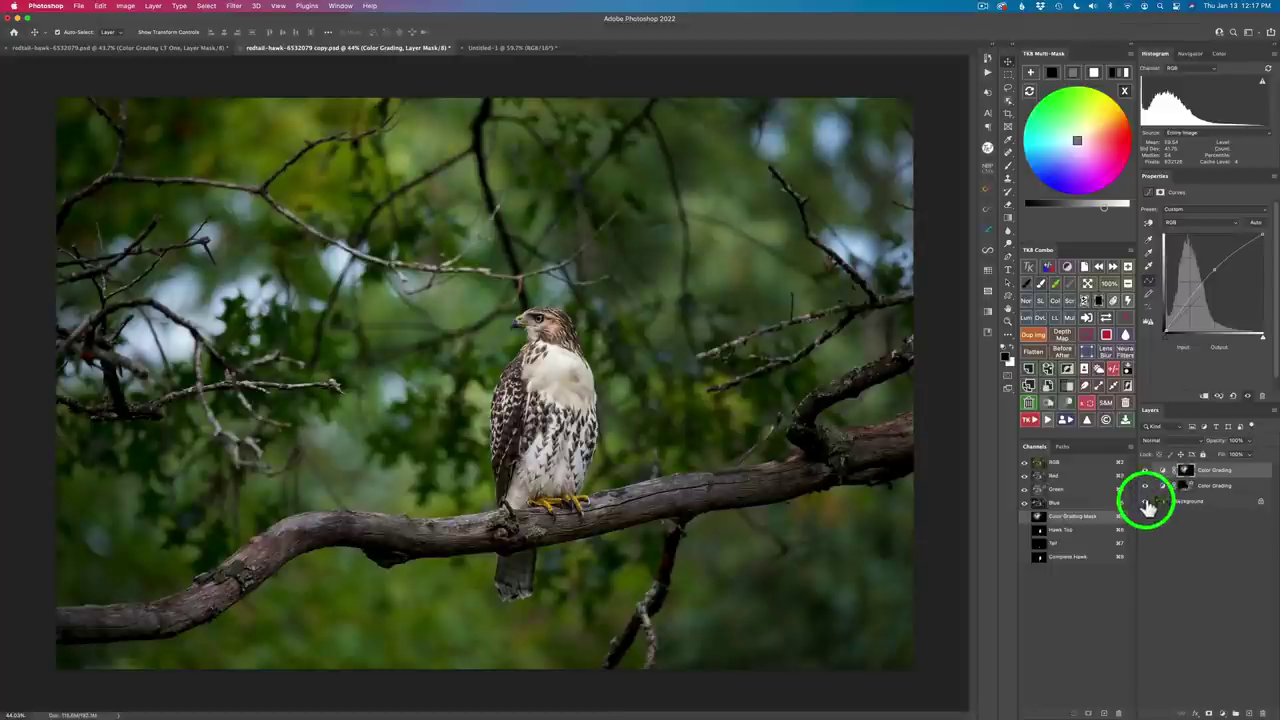
pyautogui.click(1065, 355)
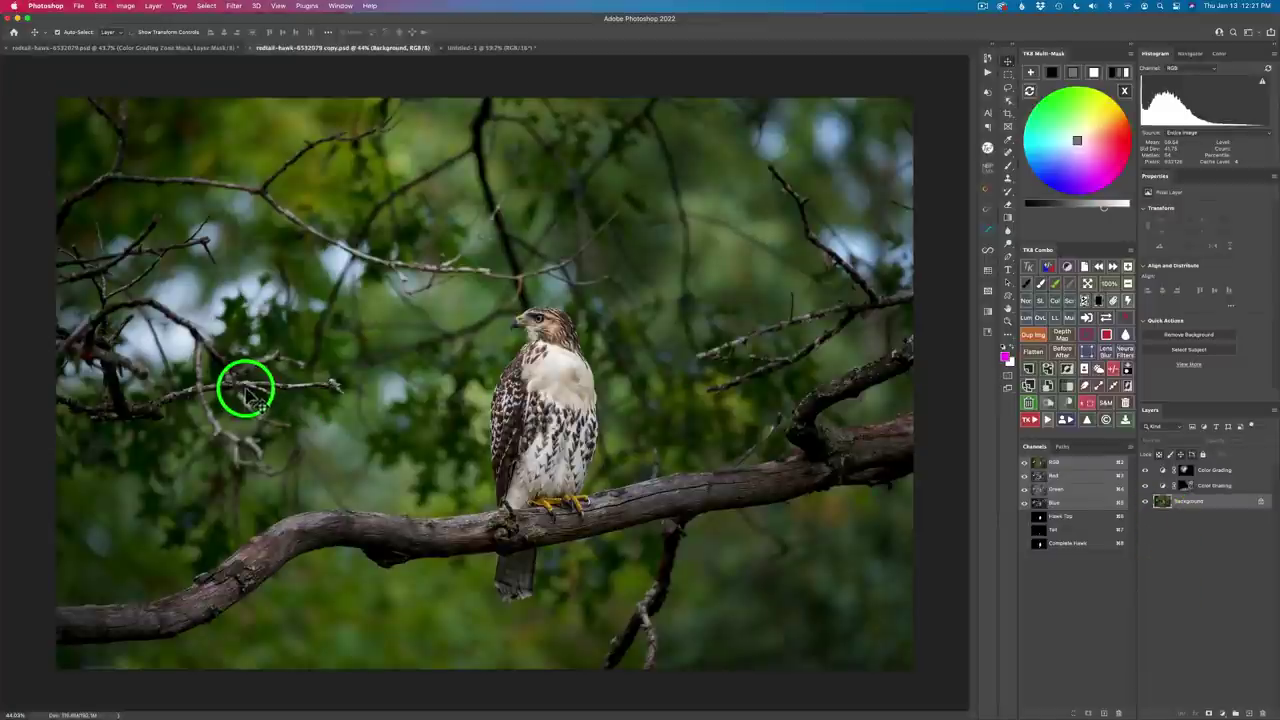
# Add a third Color Grading layer above the others, strongly lower its midtones' luminance, and hide the layer
pyautogui.click(1237, 474)
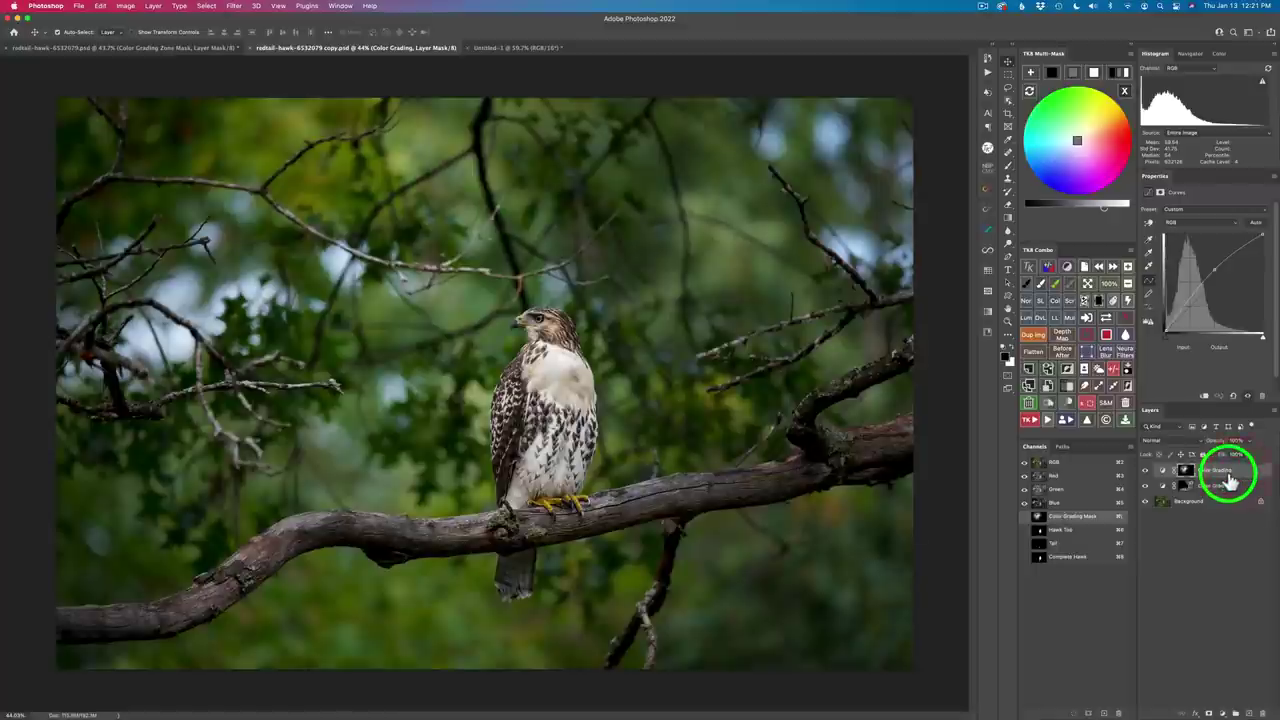
pyautogui.click(1034, 78)
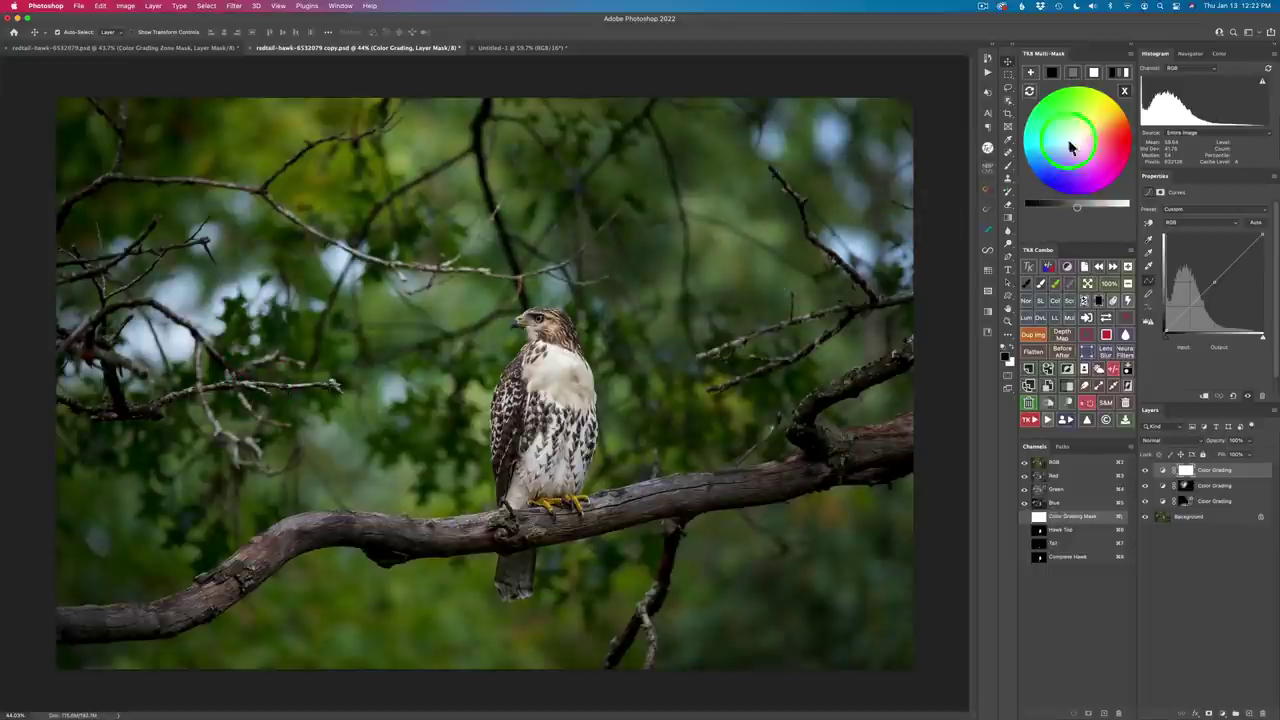
pyautogui.click(1074, 74)
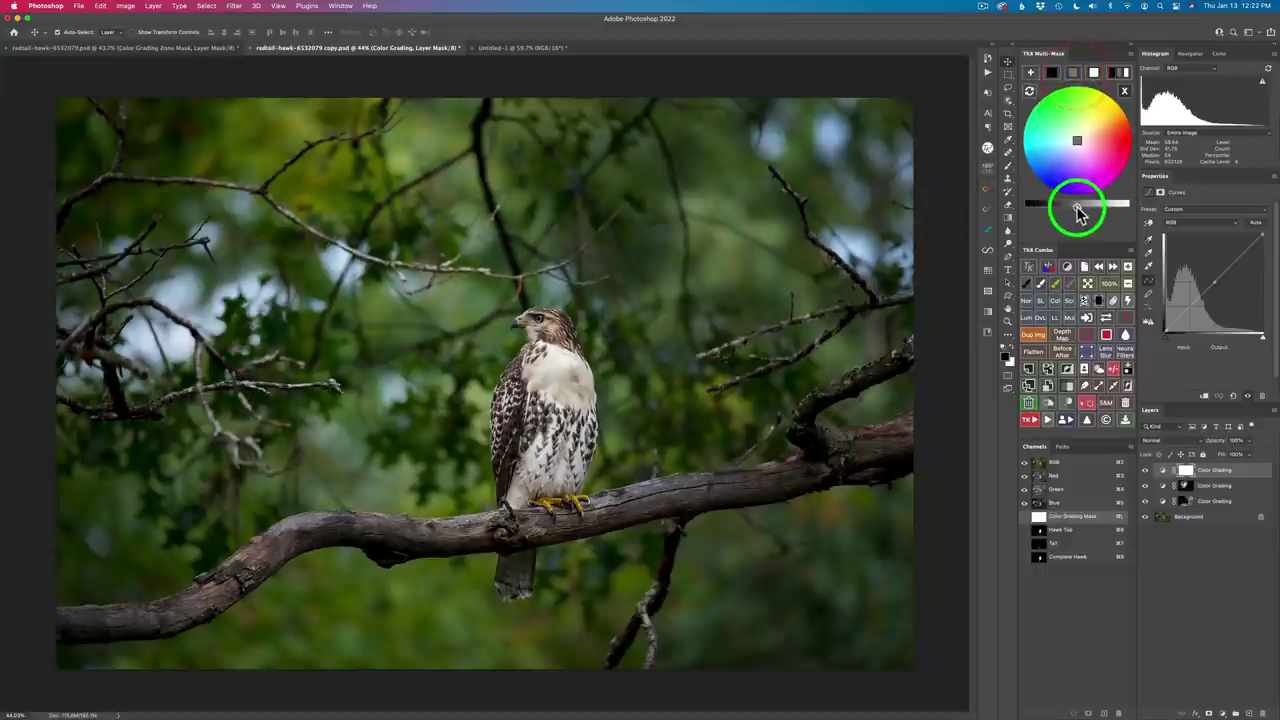
pyautogui.moveTo(1074, 210); pyautogui.dragTo(1042, 210)
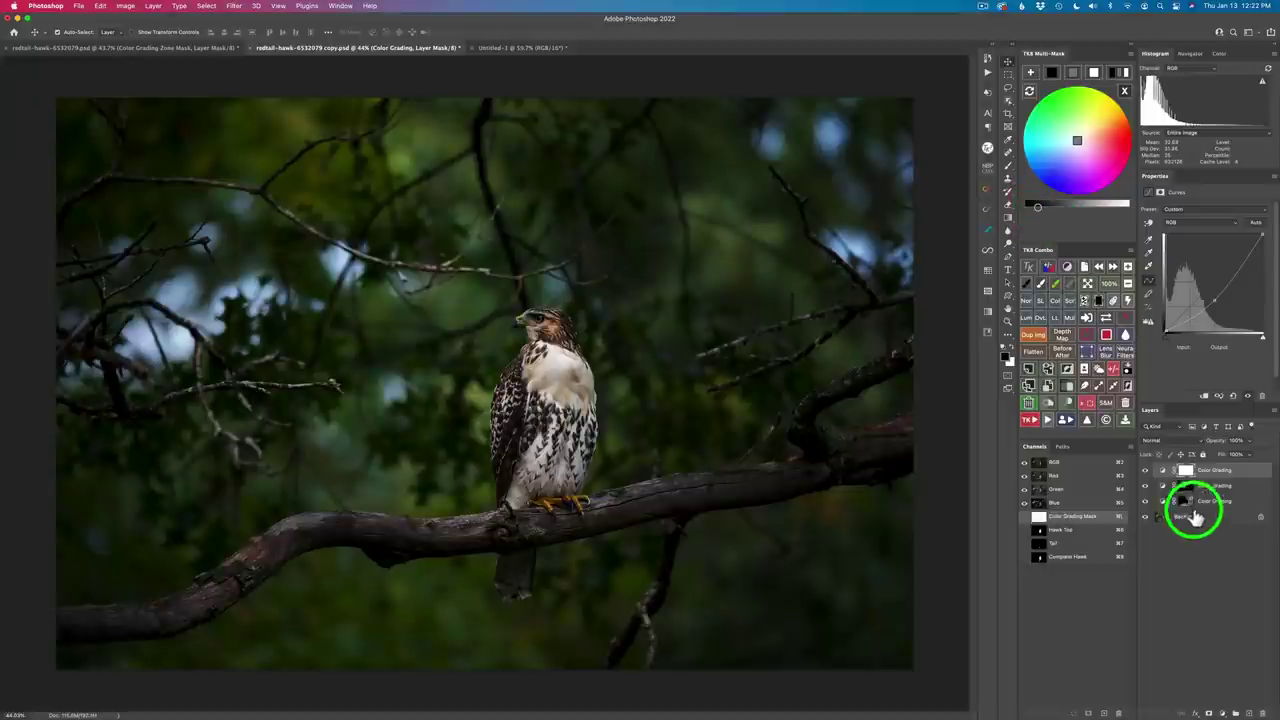
pyautogui.click(1146, 469)
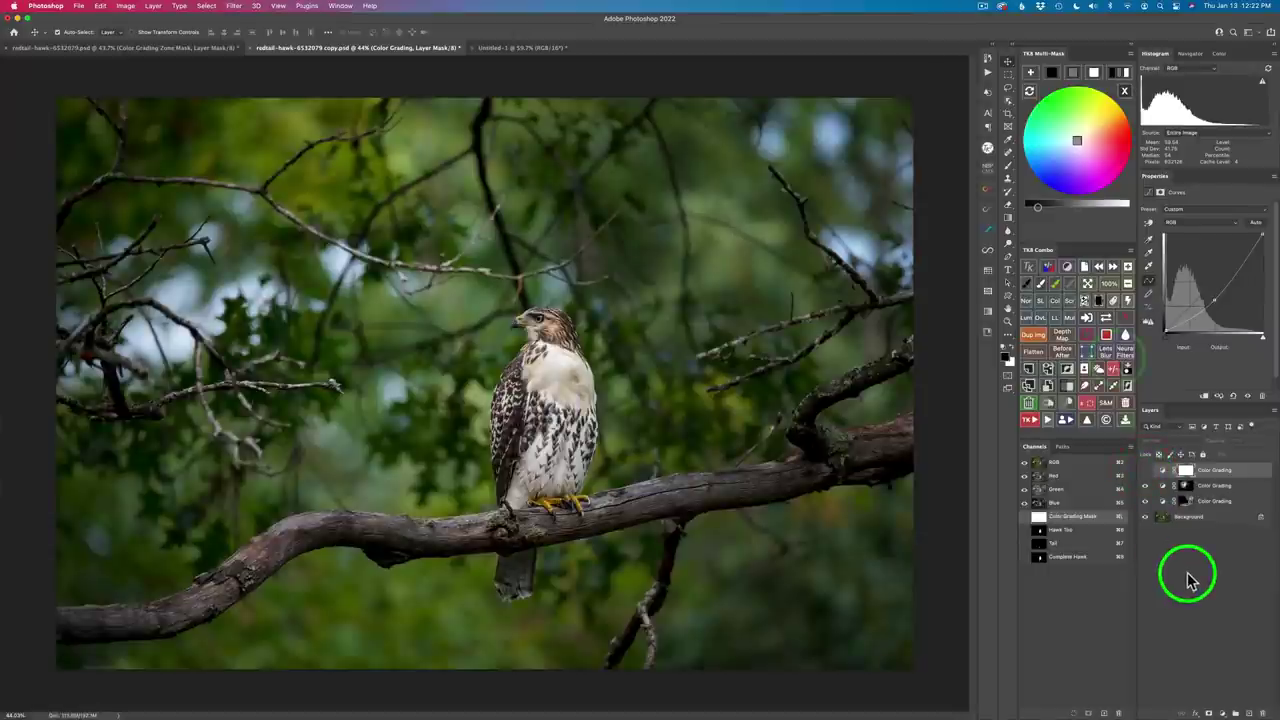
# Create a zone mask based on the tone sampled from the light branch just above the hawk's head
pyautogui.click(1124, 92)
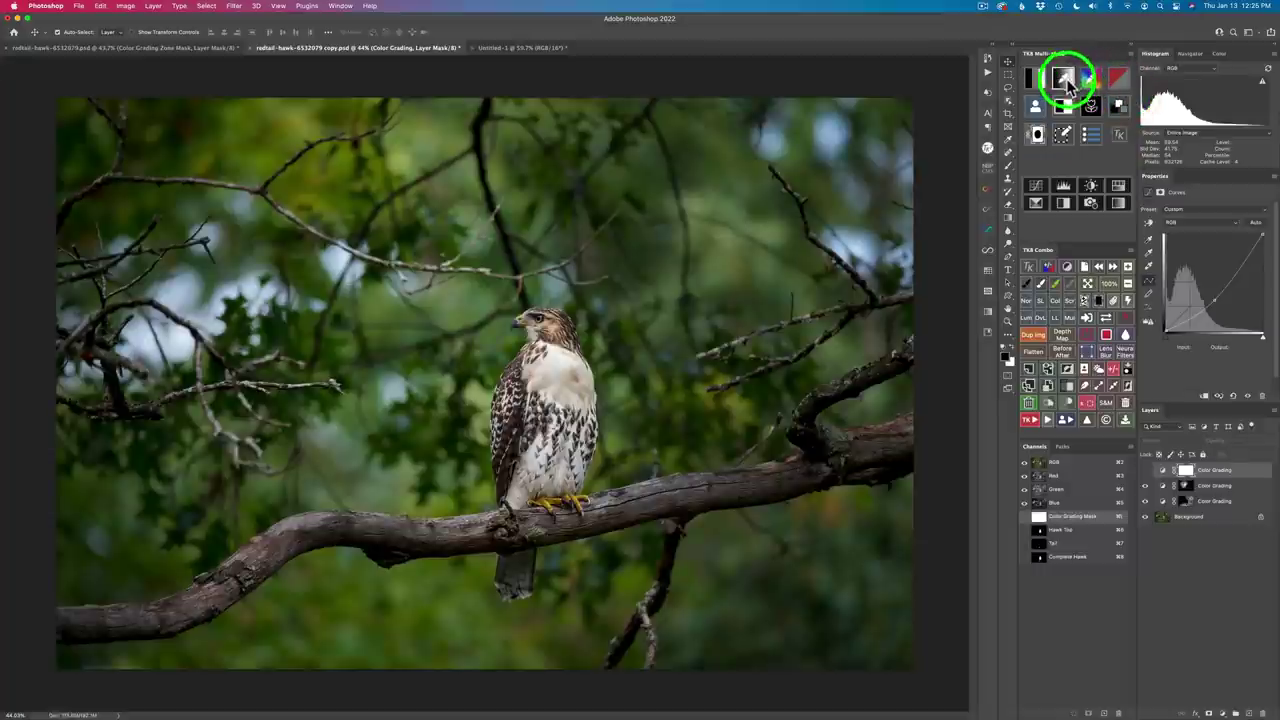
pyautogui.click(1065, 77)
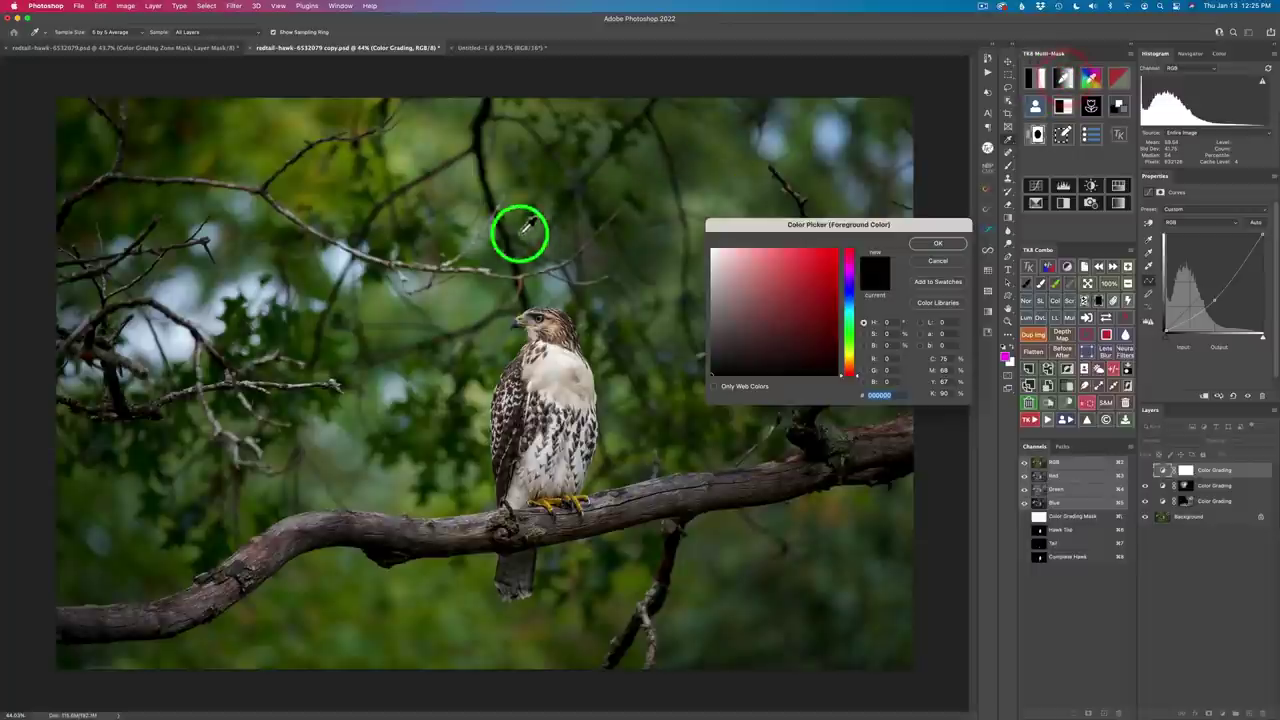
pyautogui.click(468, 264)
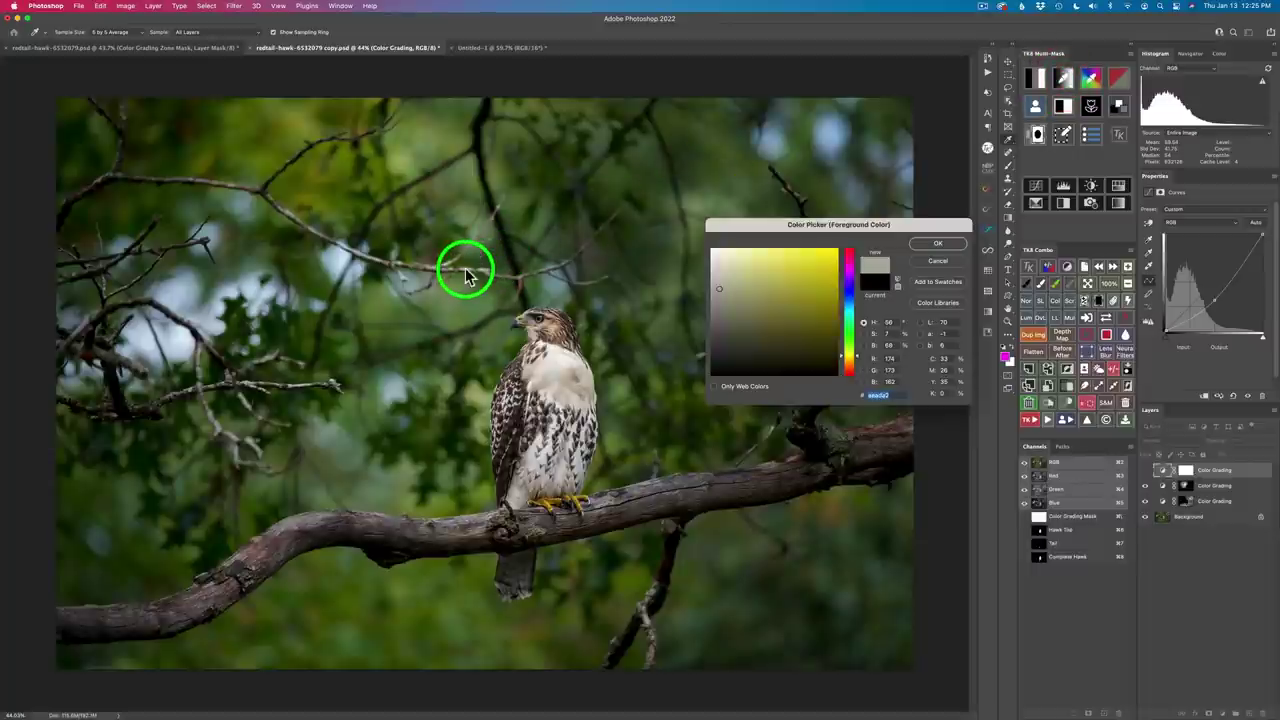
pyautogui.click(946, 245)
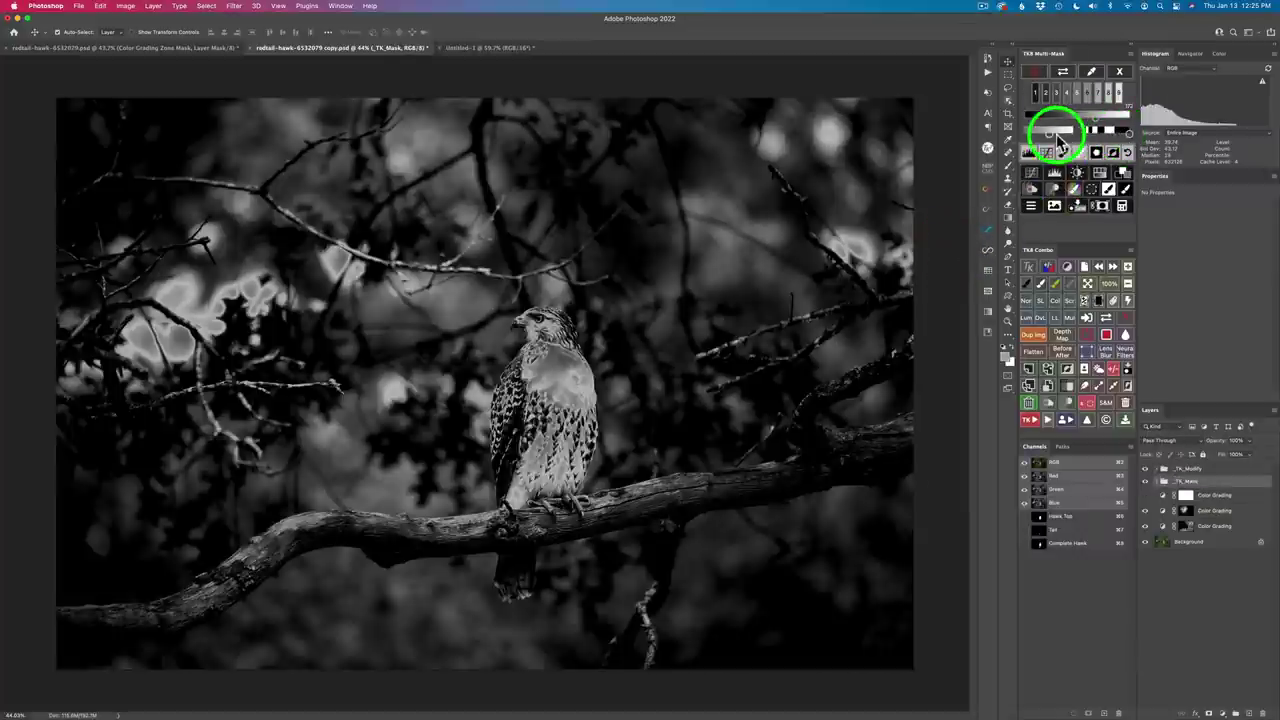
# Refine the zone mask's tonal range and target tone so the darker background drops out while the lit branches and bright spots stay selected
pyautogui.moveTo(1055, 136); pyautogui.dragTo(1061, 136)
pyautogui.click(1131, 132)
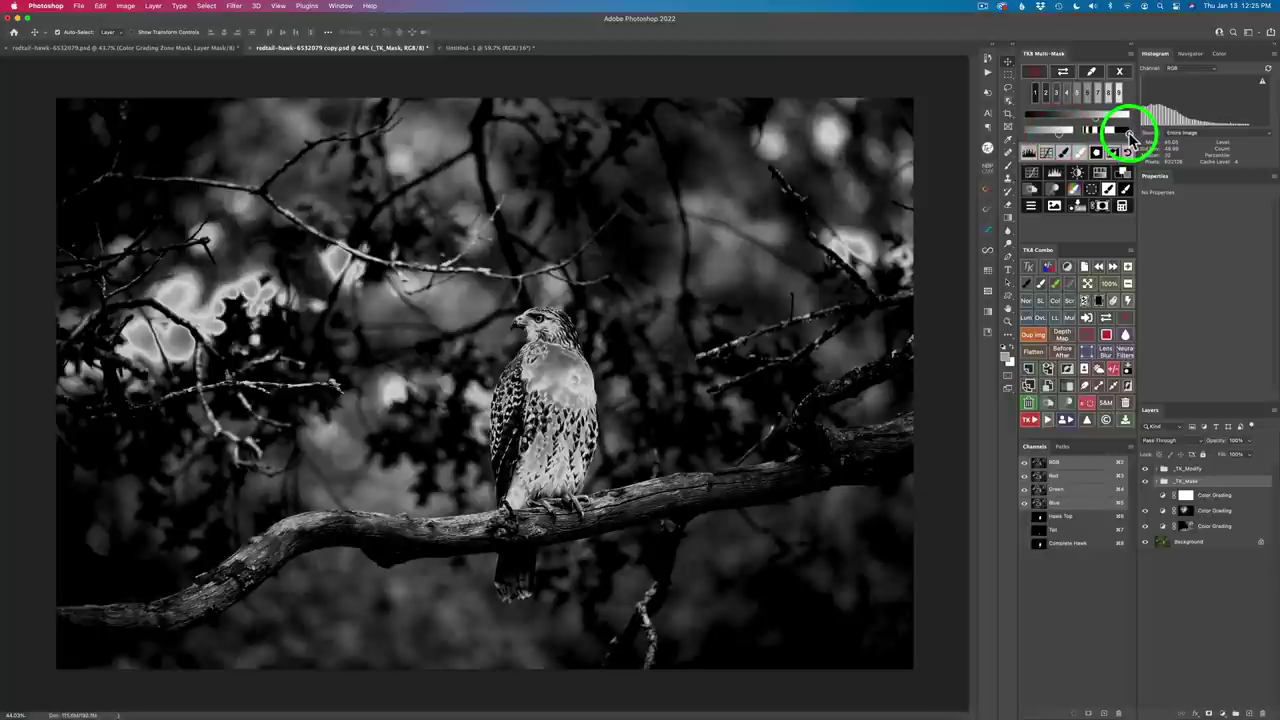
pyautogui.click(1117, 132)
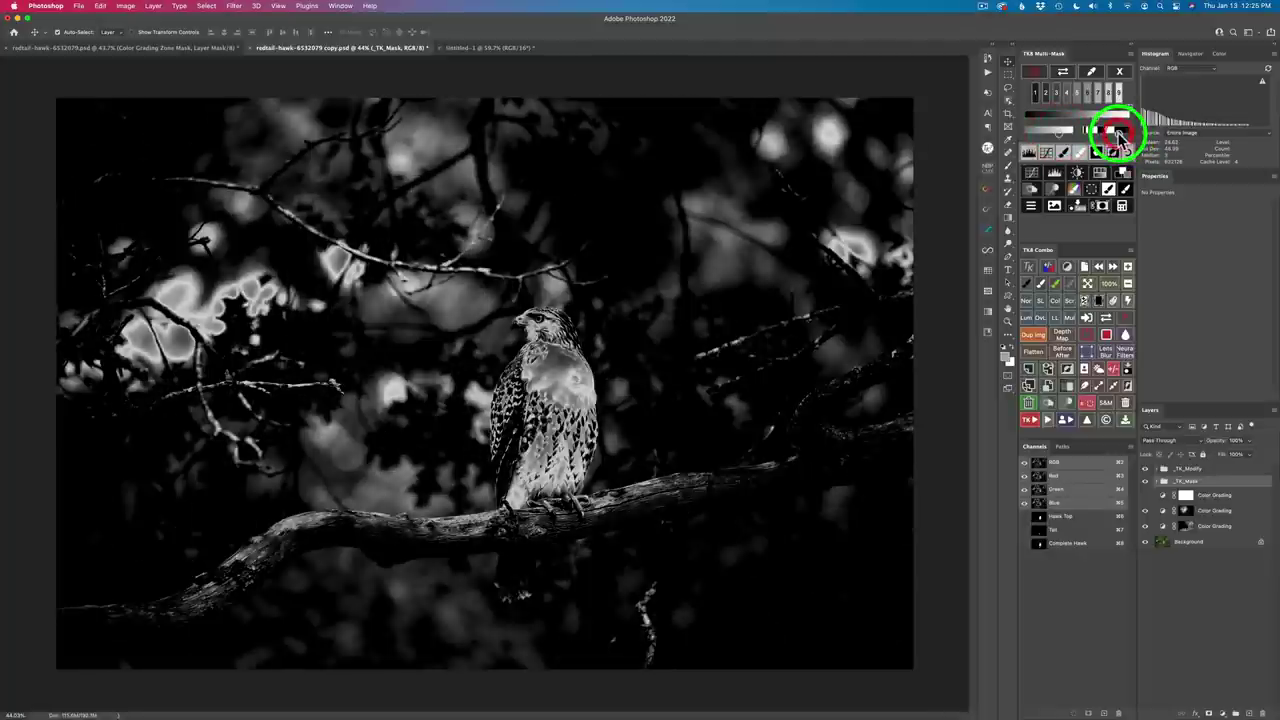
pyautogui.click(1117, 133)
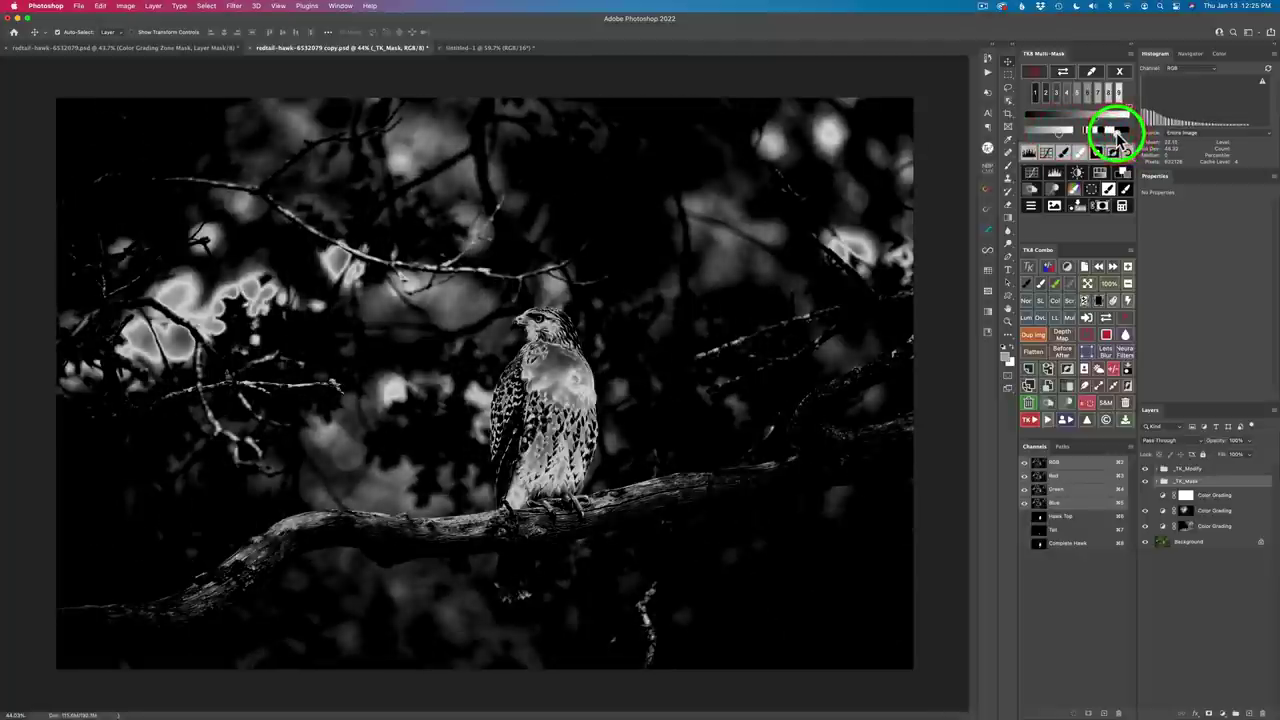
pyautogui.click(1121, 137)
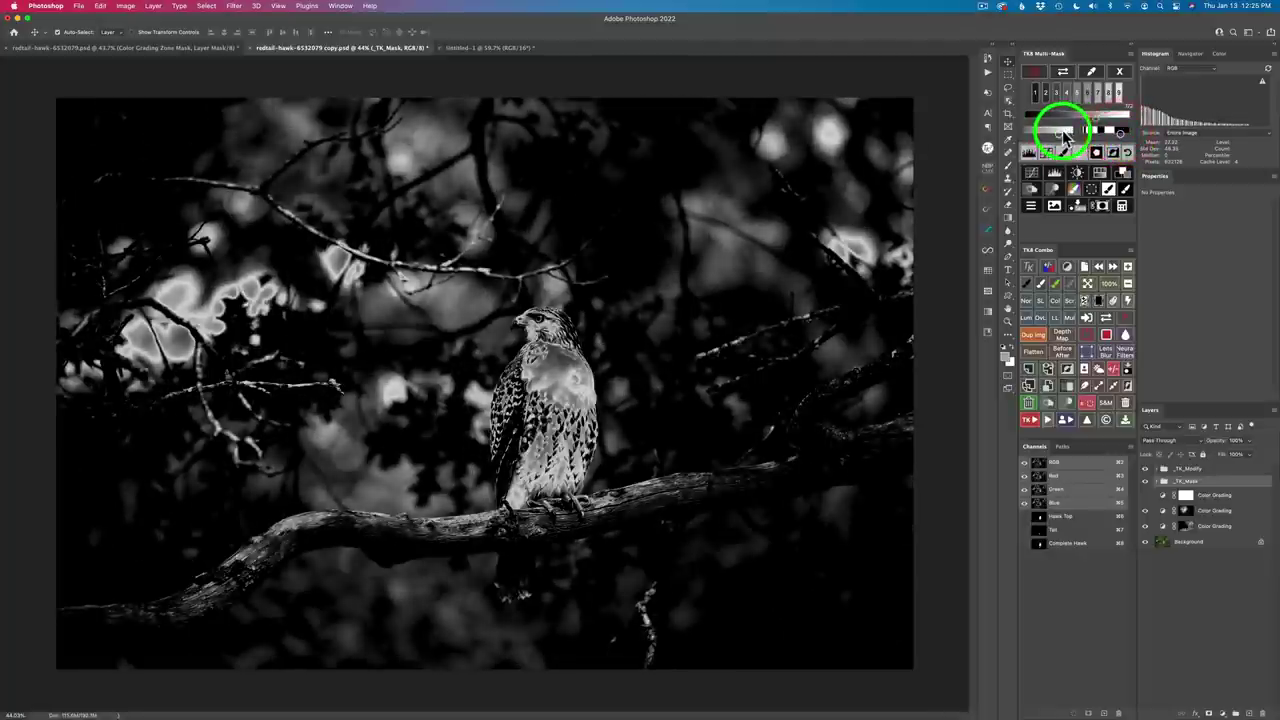
pyautogui.moveTo(1066, 137); pyautogui.dragTo(1099, 124)
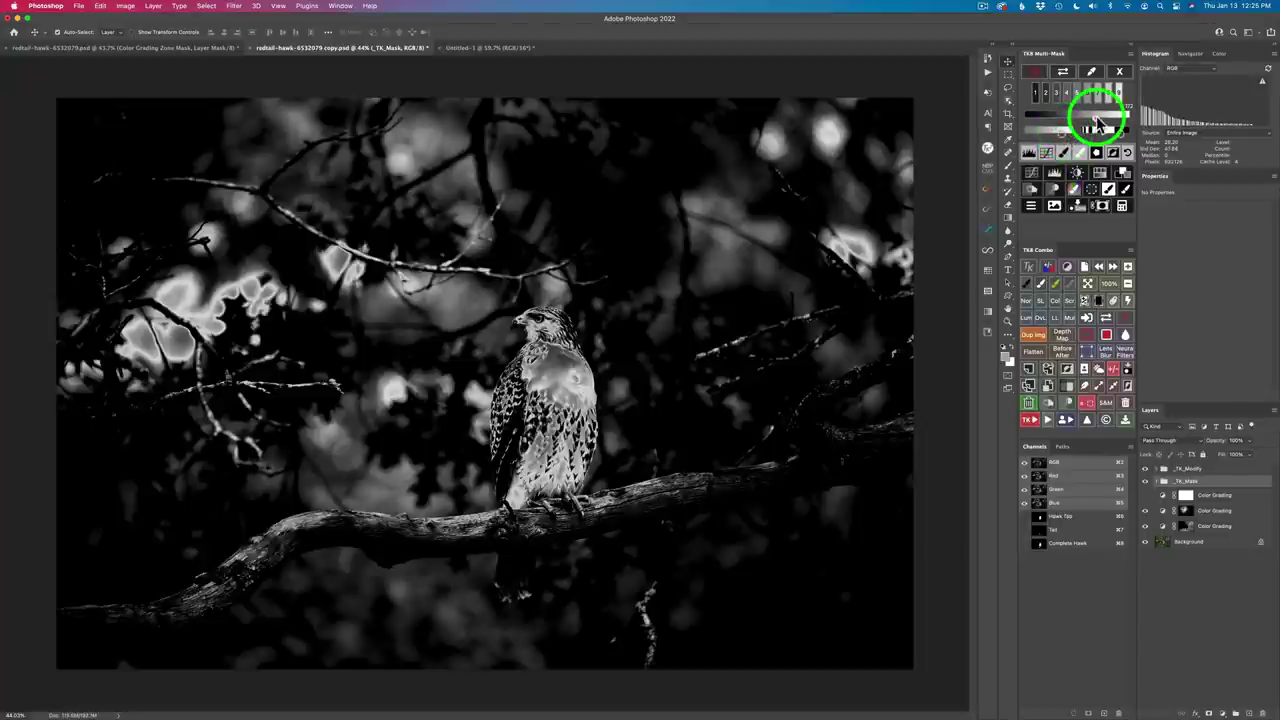
pyautogui.click(1100, 122)
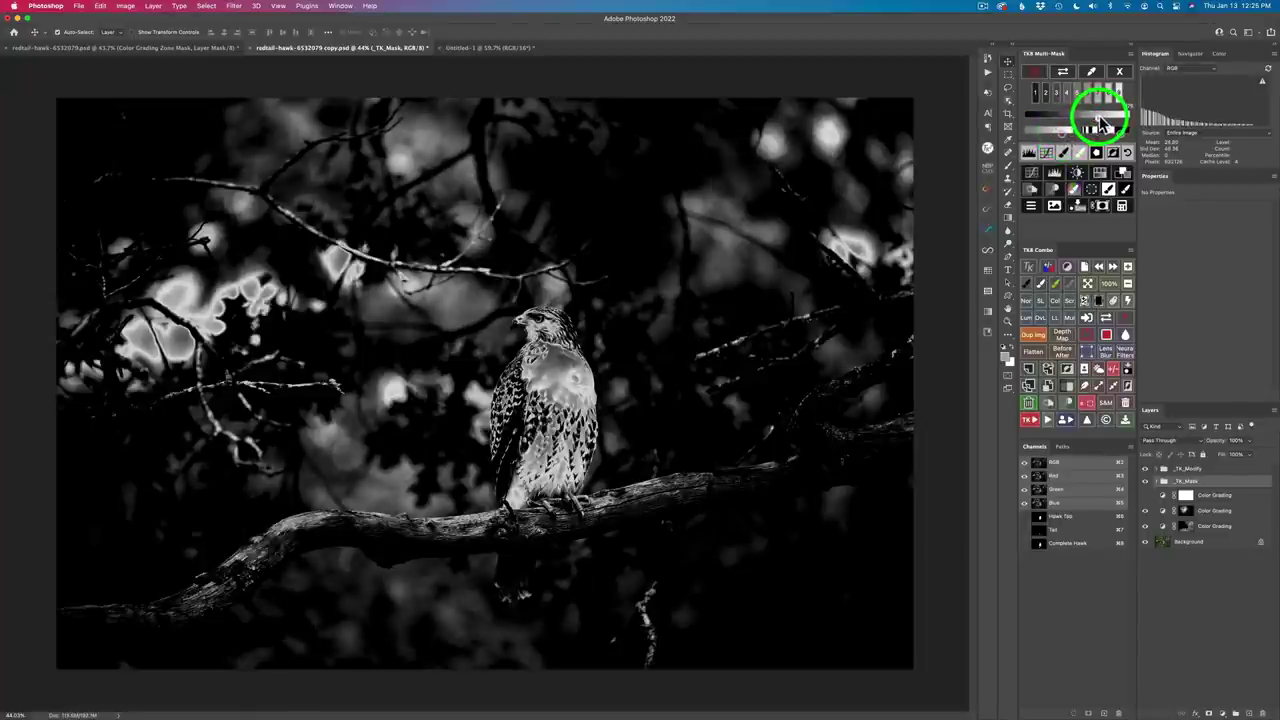
# Fine-tune the zone mask's target tone around the lit branches and load the resulting mask as an active selection
pyautogui.click(1094, 121)
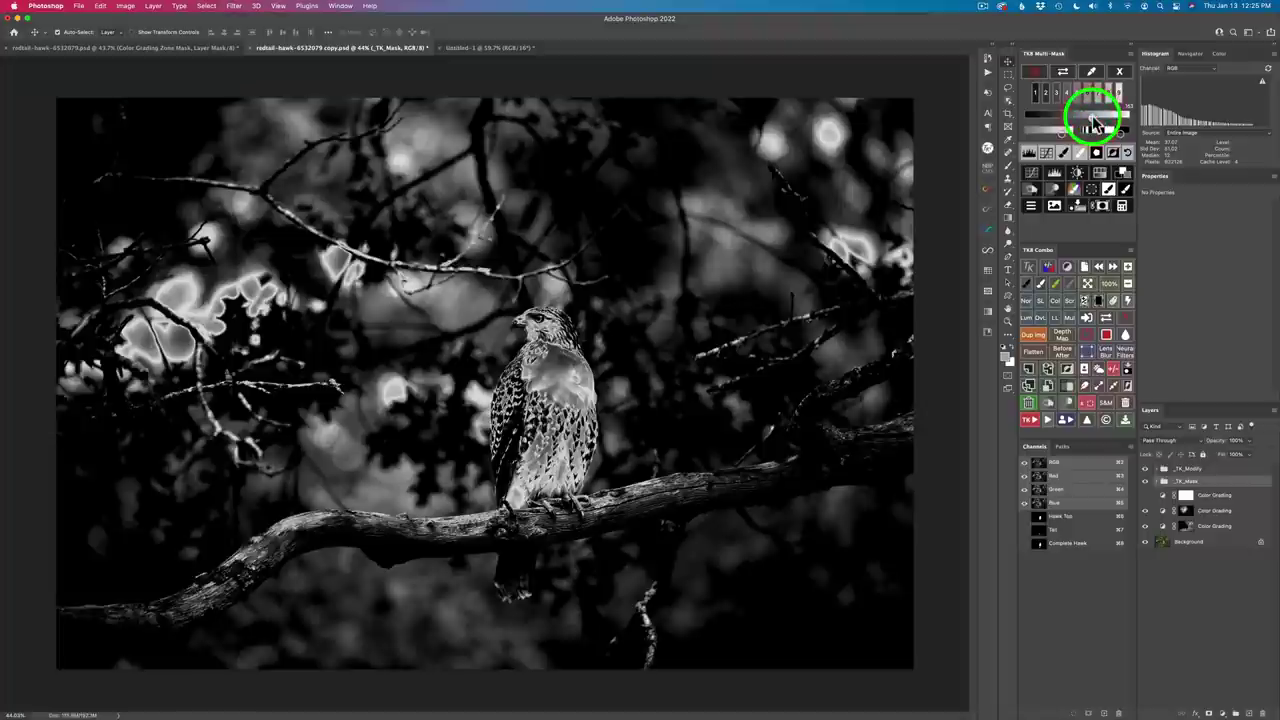
pyautogui.click(1091, 122)
pyautogui.click(1094, 122)
pyautogui.click(1094, 122)
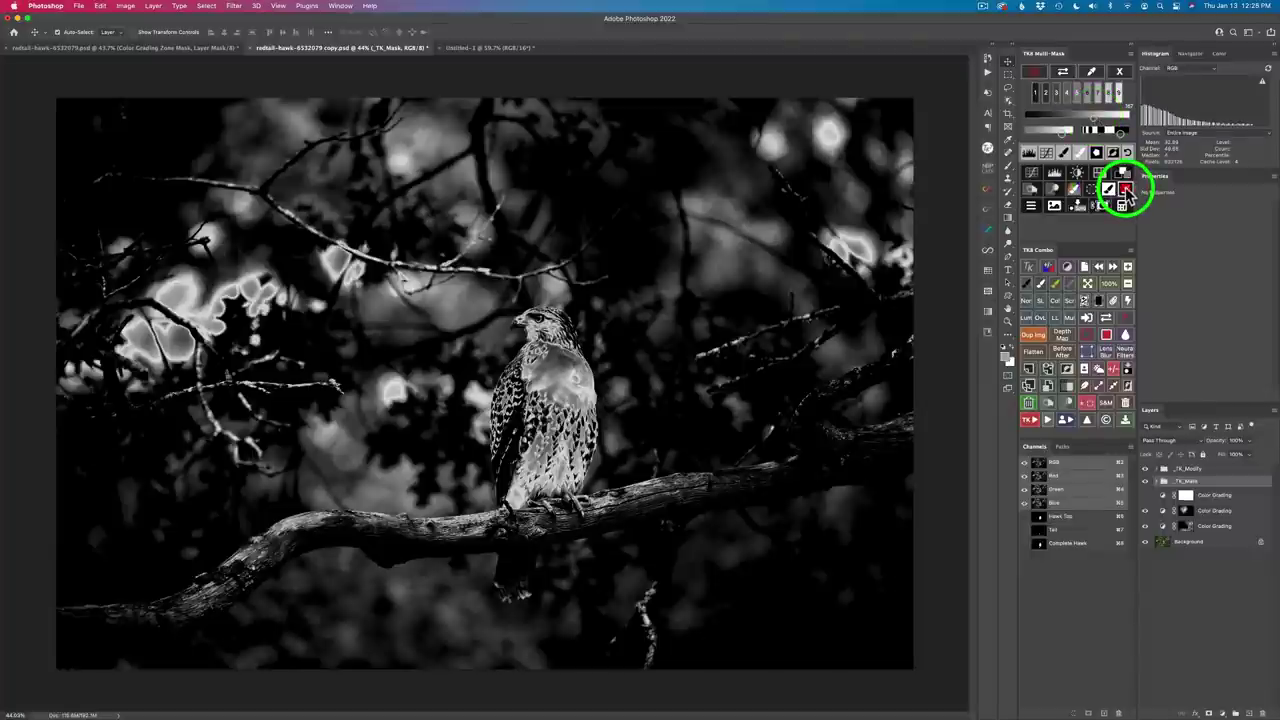
pyautogui.click(1125, 189)
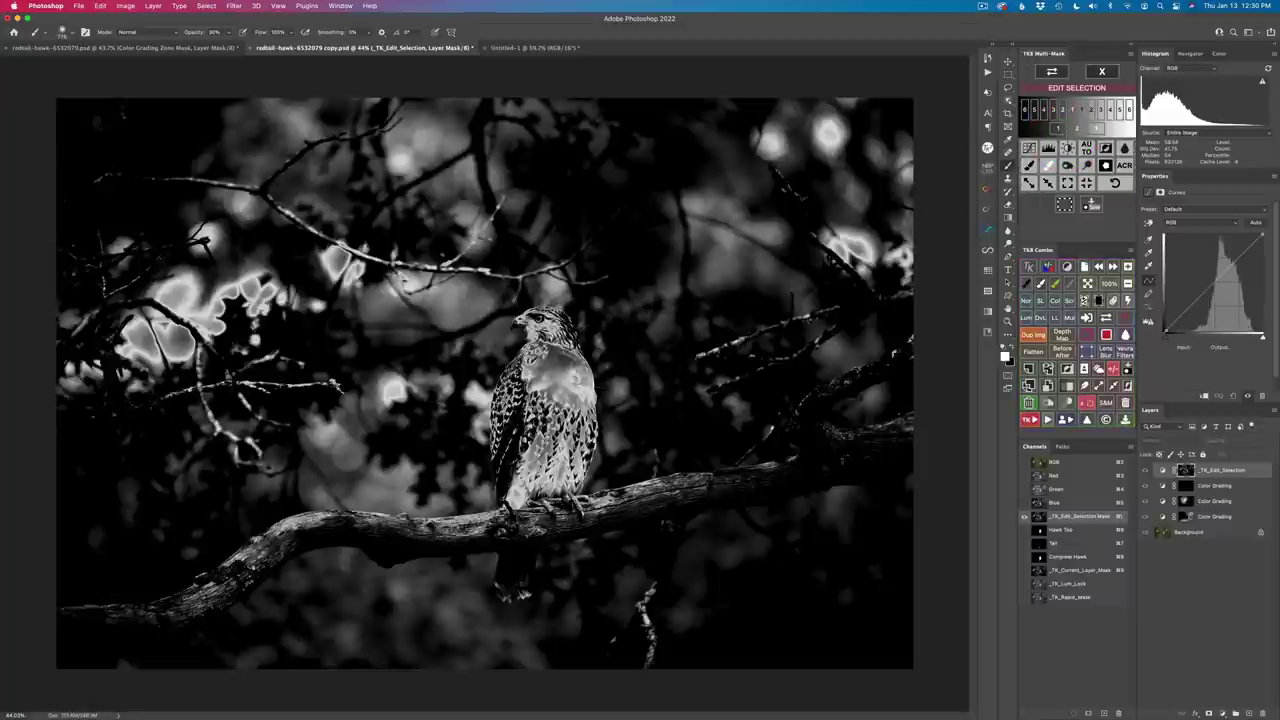
pyautogui.click(1066, 205)
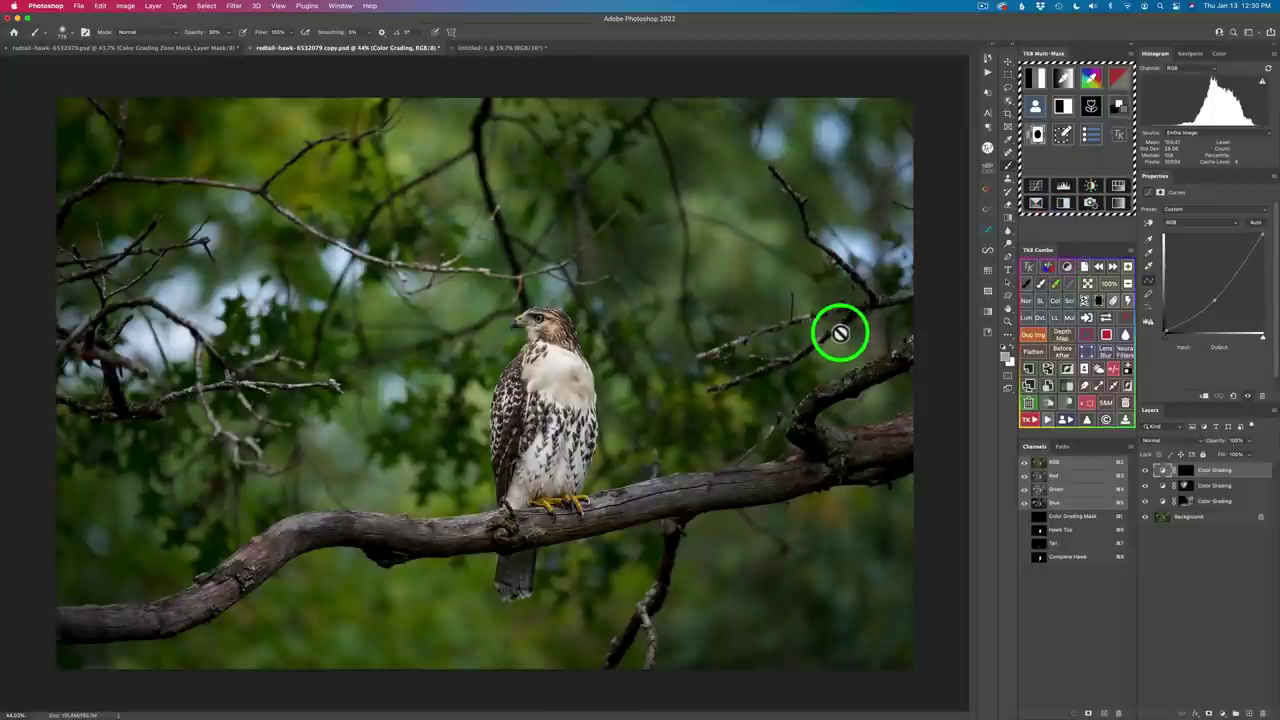
# Paint white at 100% opacity through the selection on the top Color Grading layer's mask over the light twigs above the hawk's head
pyautogui.click(1044, 147)
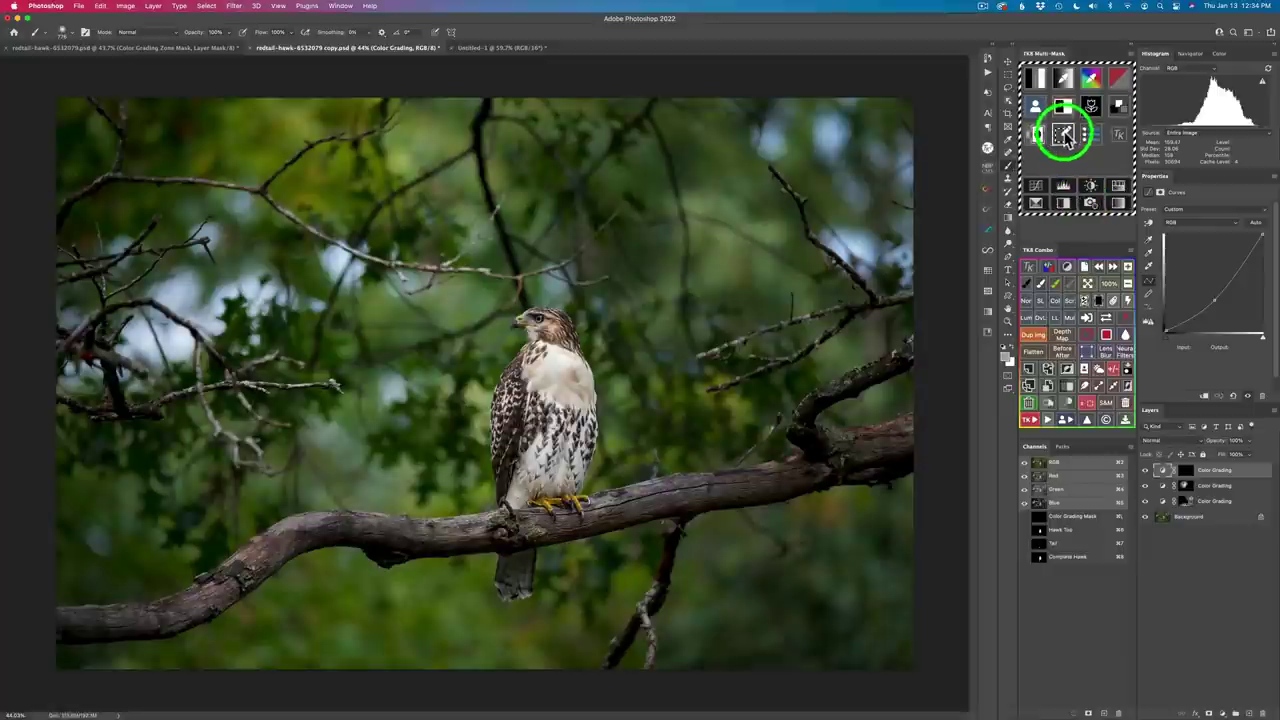
pyautogui.click(1066, 140)
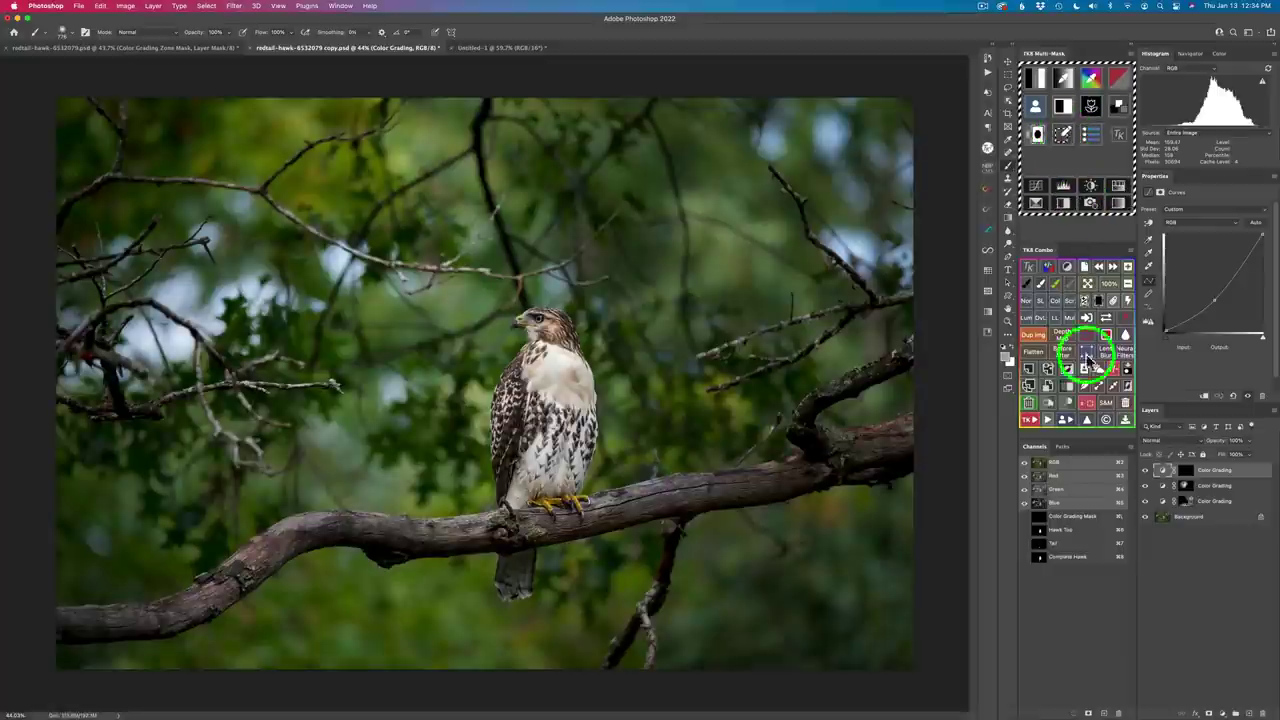
pyautogui.click(1186, 471)
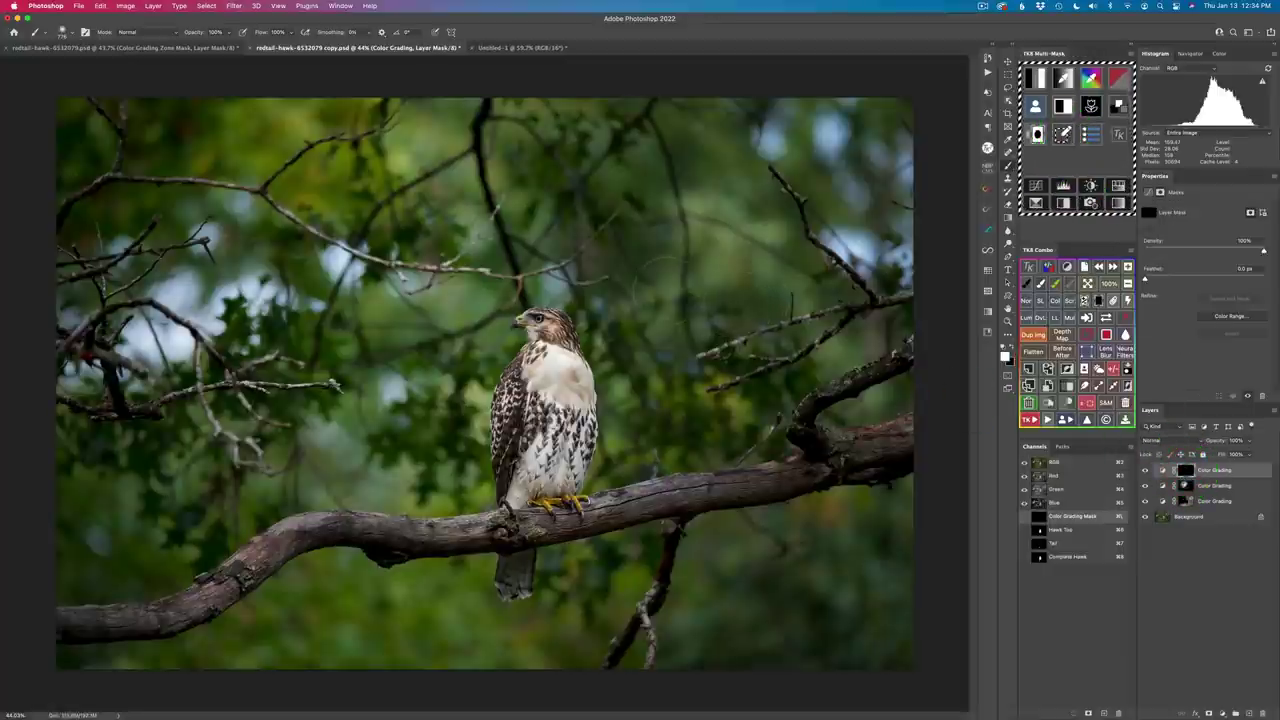
pyautogui.moveTo(666, 287); pyautogui.dragTo(588, 278)
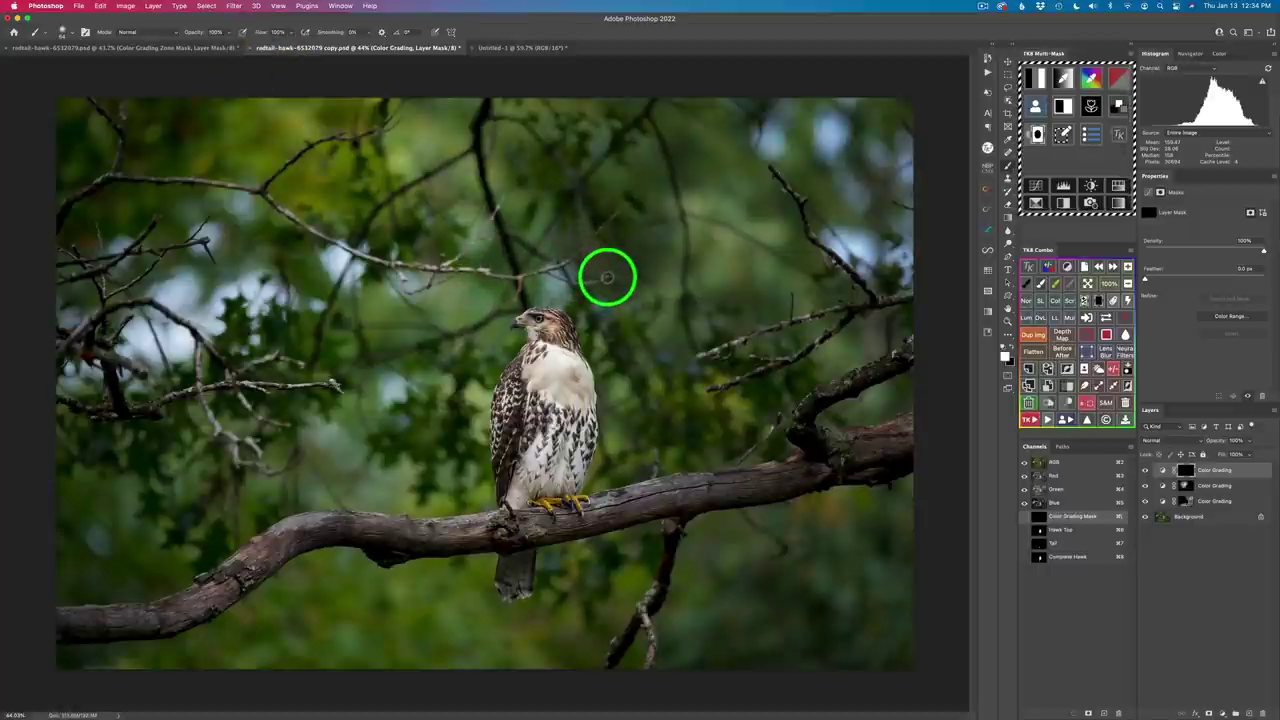
pyautogui.click(549, 271)
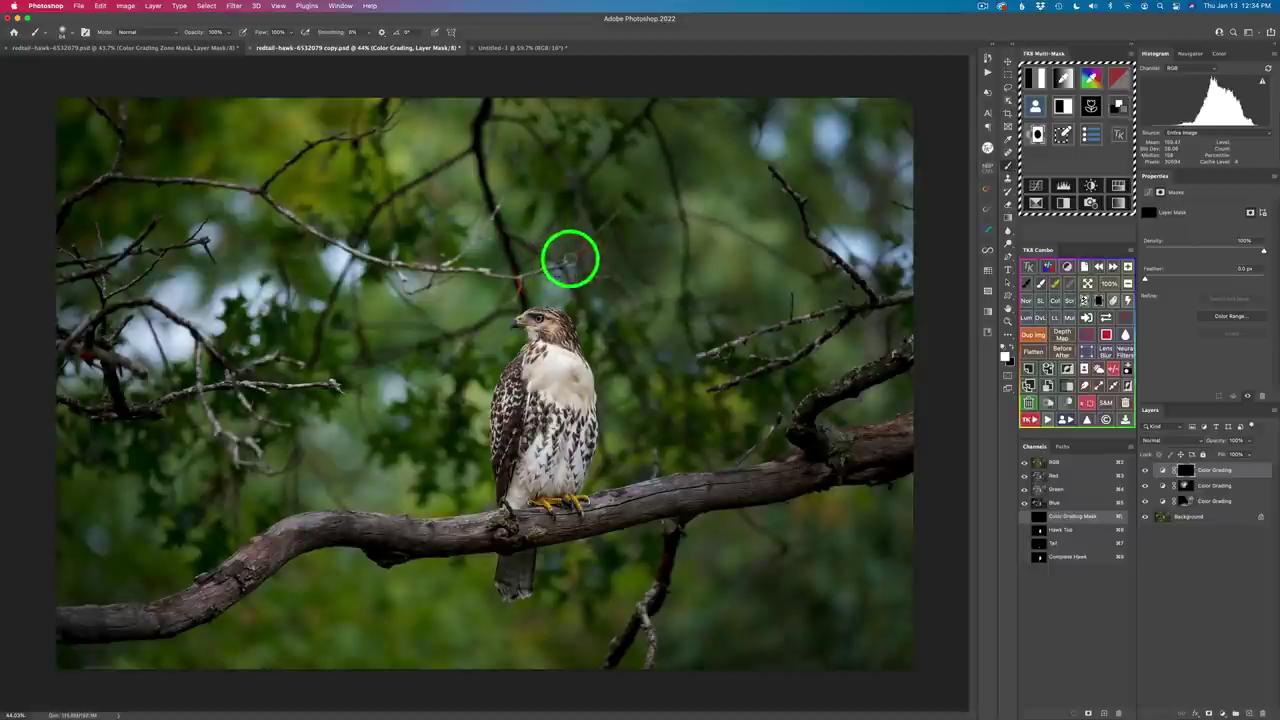
pyautogui.click(612, 210)
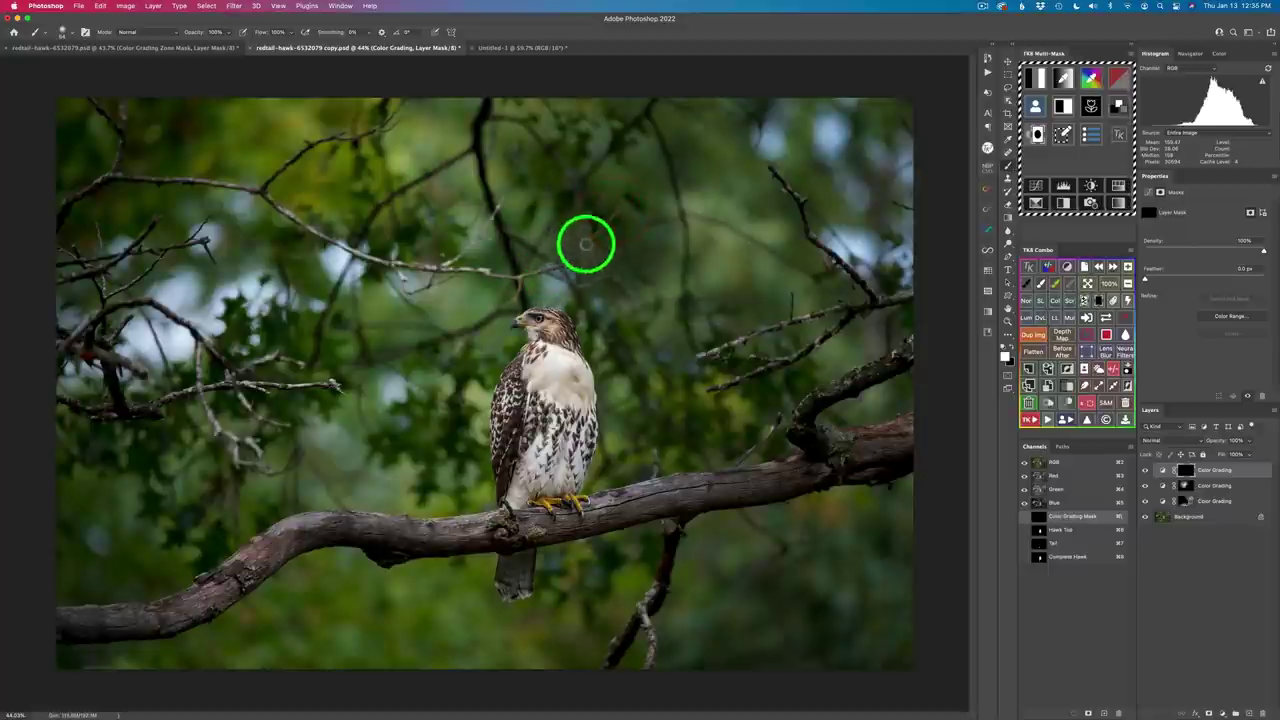
pyautogui.click(611, 209)
pyautogui.click(539, 266)
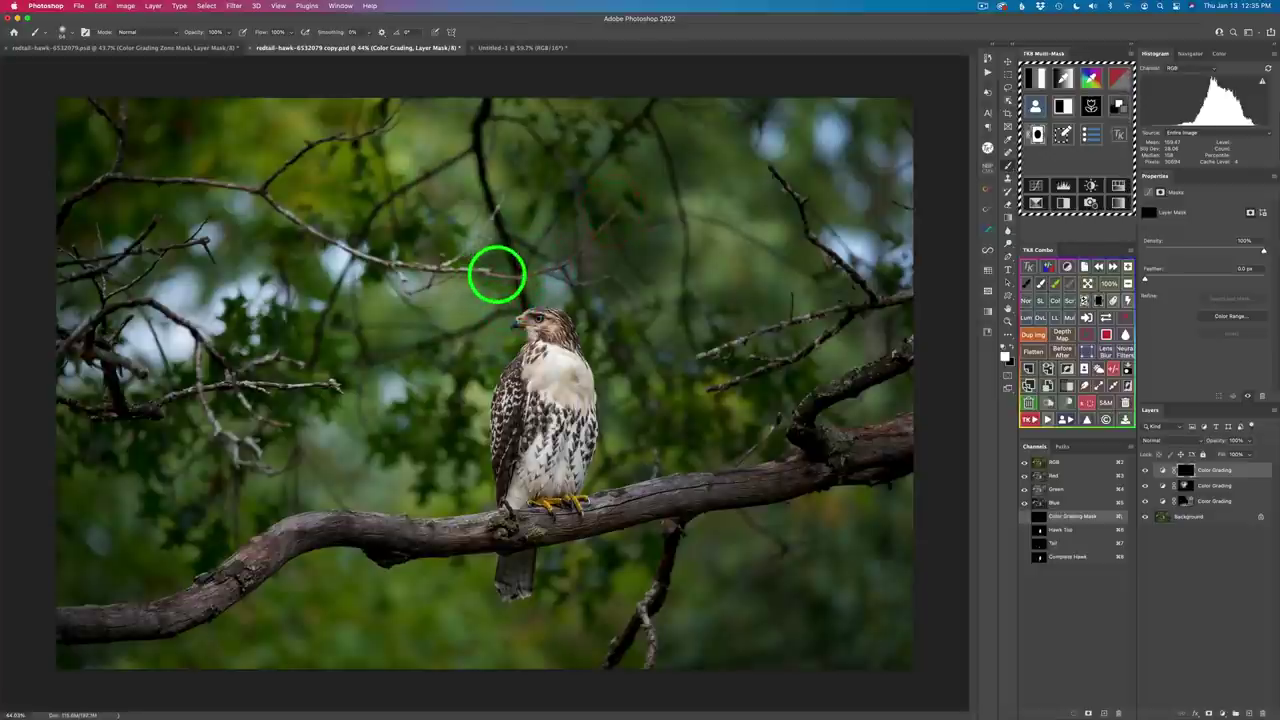
pyautogui.click(509, 280)
pyautogui.click(482, 268)
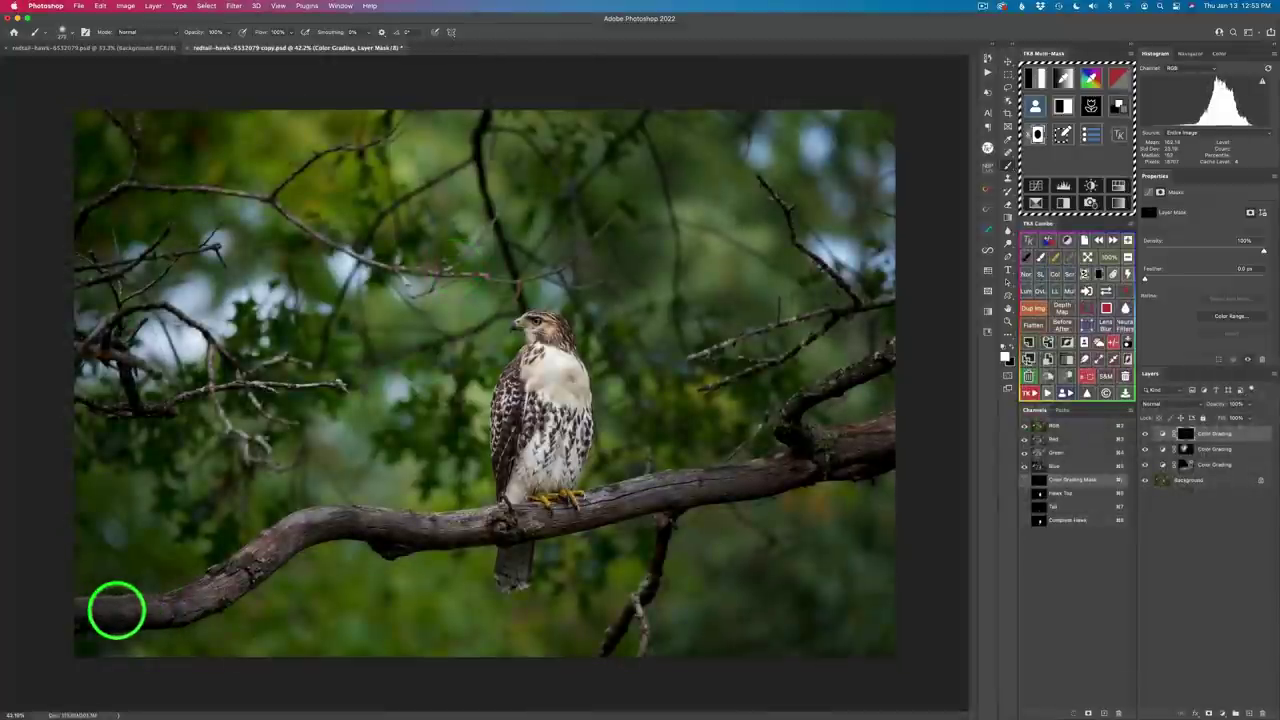
# Paint white on the top Color Grading layer's mask along the whole length of the thick branch the hawk is perched on
pyautogui.click(158, 602)
pyautogui.click(228, 572)
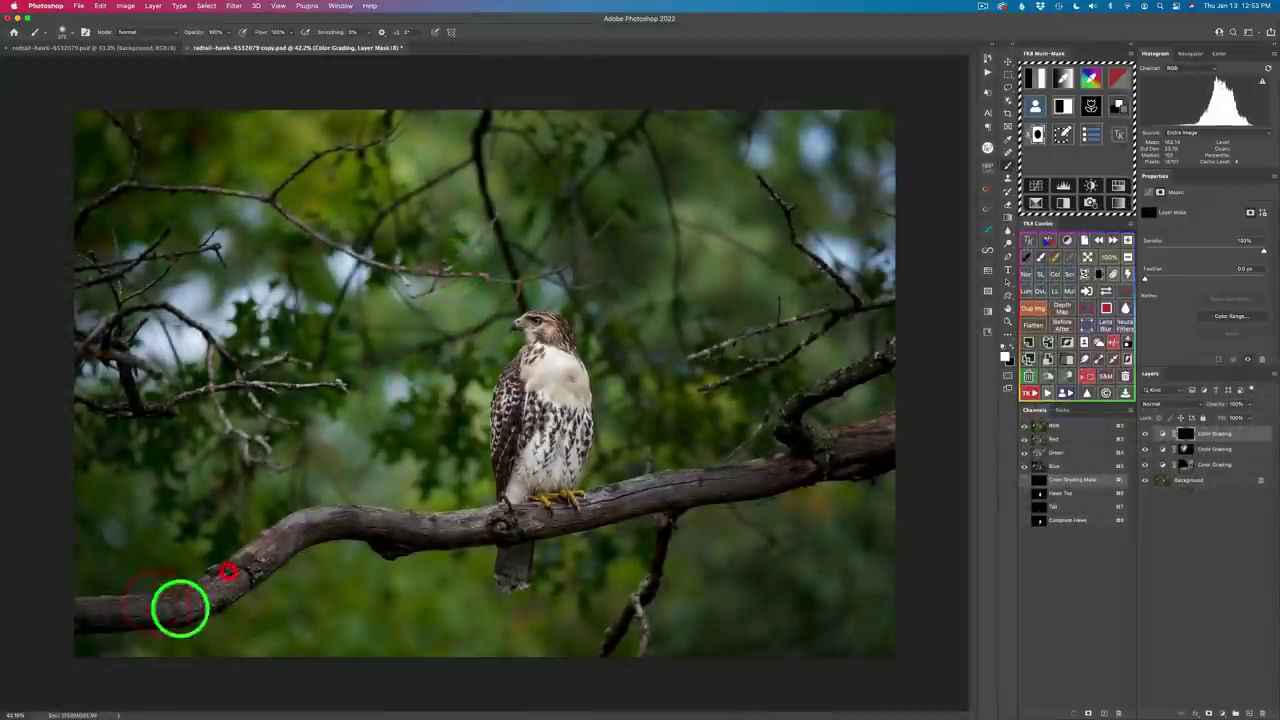
pyautogui.moveTo(228, 572)
pyautogui.mouseDown()
pyautogui.moveTo(314, 521)
pyautogui.moveTo(527, 518)
pyautogui.moveTo(559, 530)
pyautogui.moveTo(596, 500)
pyautogui.moveTo(780, 468)
pyautogui.moveTo(752, 471)
pyautogui.moveTo(880, 434)
pyautogui.moveTo(830, 436)
pyautogui.moveTo(903, 421)
pyautogui.mouseUp()
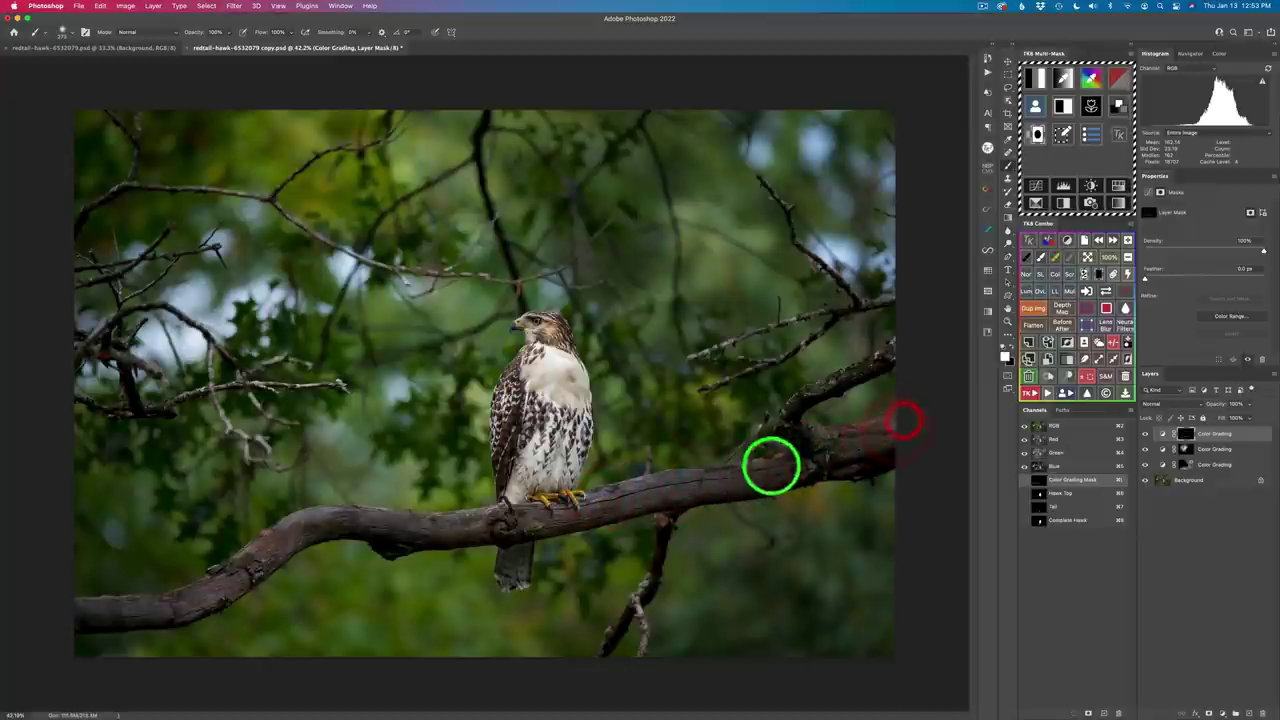
pyautogui.click(777, 460)
pyautogui.click(663, 494)
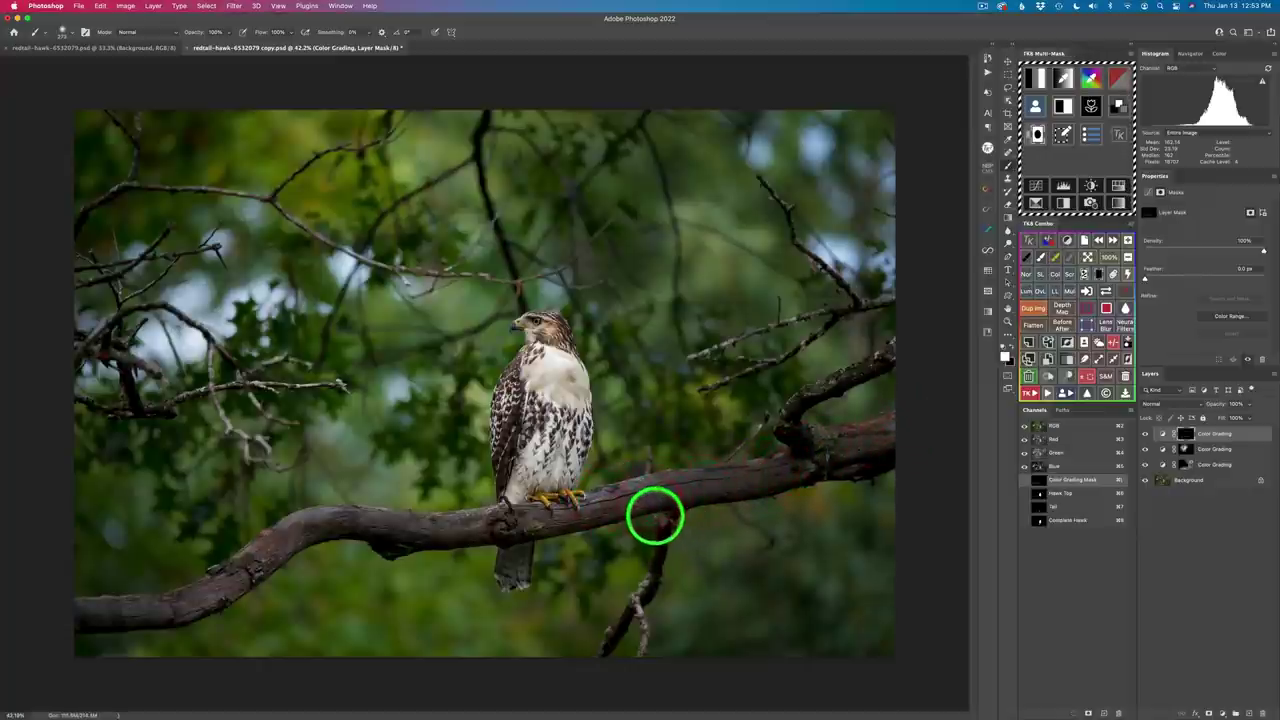
# Paint white on the same mask down the small branch hanging below the perch to the image's lower edge
pyautogui.moveTo(634, 534)
pyautogui.mouseDown()
pyautogui.moveTo(648, 580)
pyautogui.moveTo(635, 595)
pyautogui.moveTo(649, 577)
pyautogui.moveTo(634, 596)
pyautogui.moveTo(642, 649)
pyautogui.moveTo(637, 595)
pyautogui.moveTo(649, 578)
pyautogui.moveTo(638, 614)
pyautogui.moveTo(601, 646)
pyautogui.mouseUp()
pyautogui.click(640, 648)
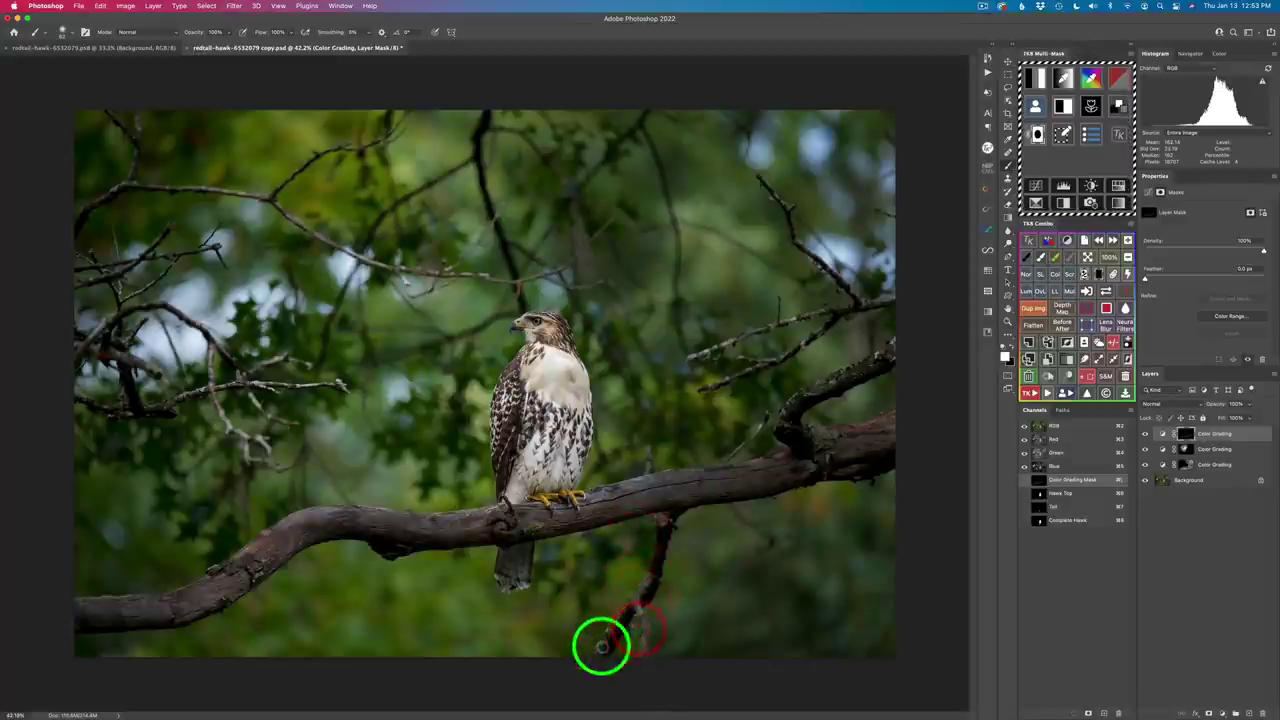
pyautogui.click(602, 643)
# Paint the mask over the thin twigs to the right of the hawk and compare the image with the top Color Grading layer hidden and shown
pyautogui.click(756, 431)
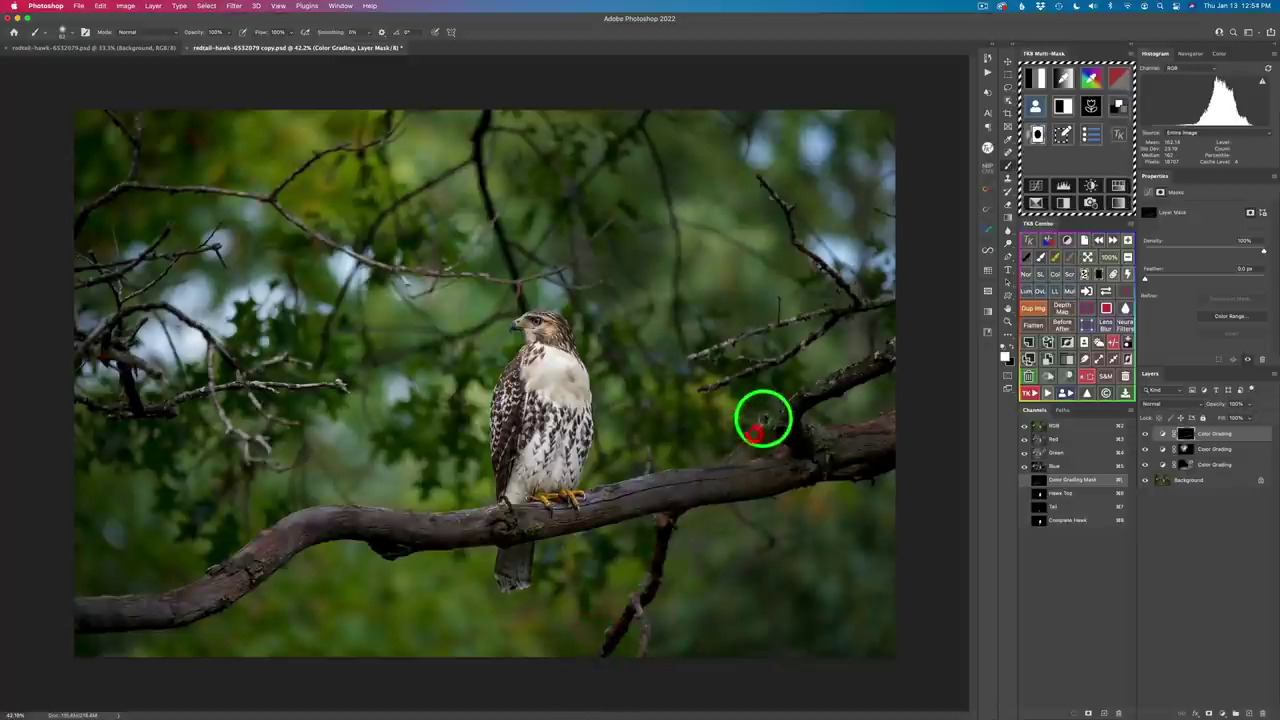
pyautogui.moveTo(763, 418); pyautogui.dragTo(733, 447)
pyautogui.click(736, 338)
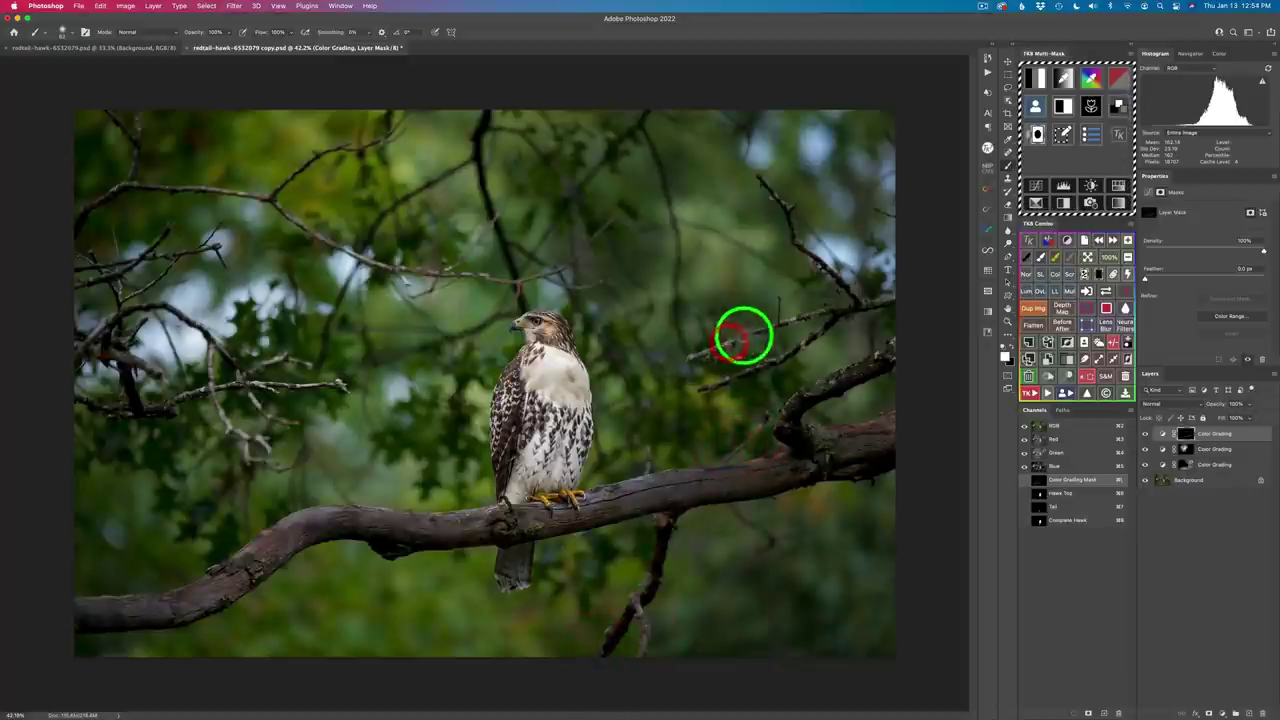
pyautogui.moveTo(743, 335); pyautogui.dragTo(794, 309)
pyautogui.click(827, 311)
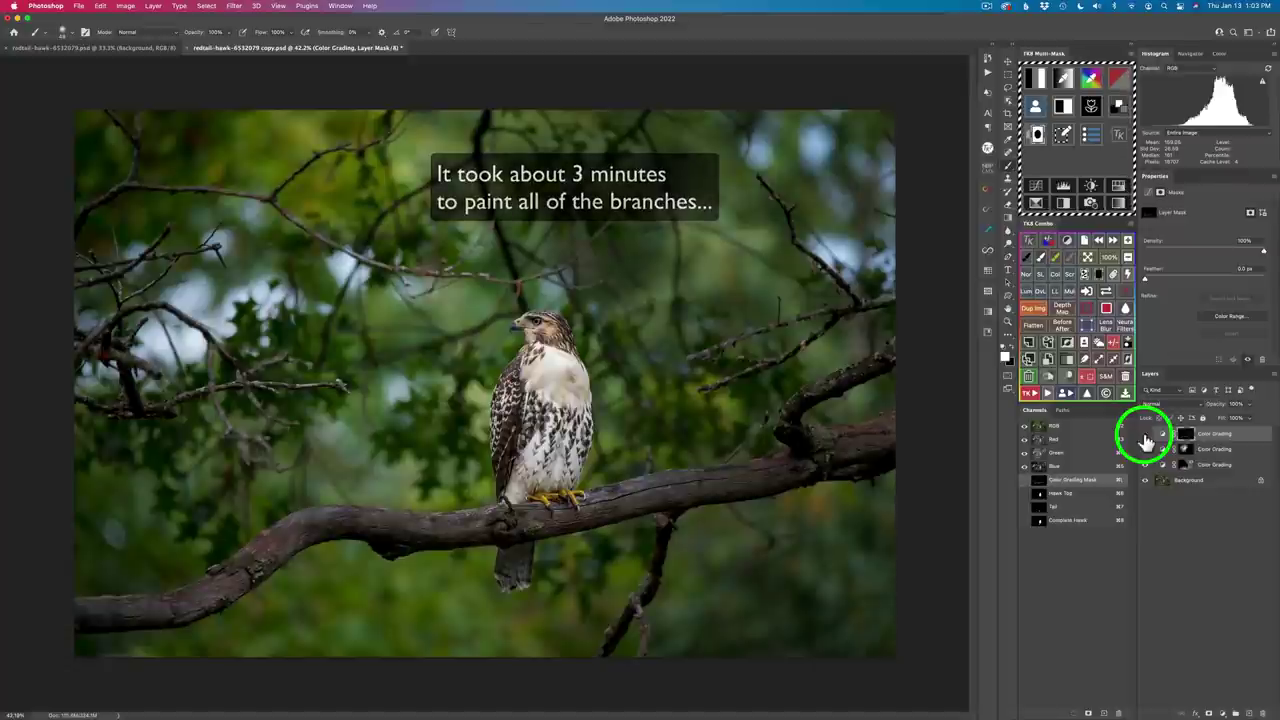
pyautogui.click(1145, 434)
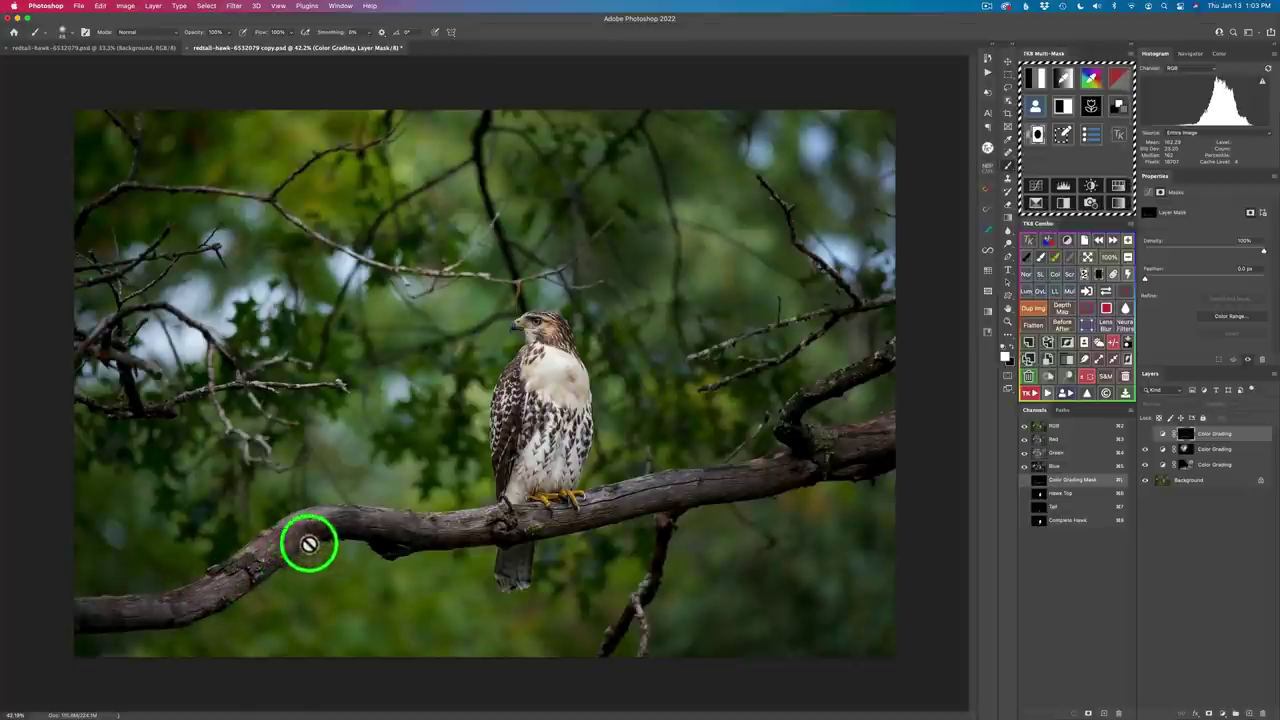
pyautogui.click(1145, 434)
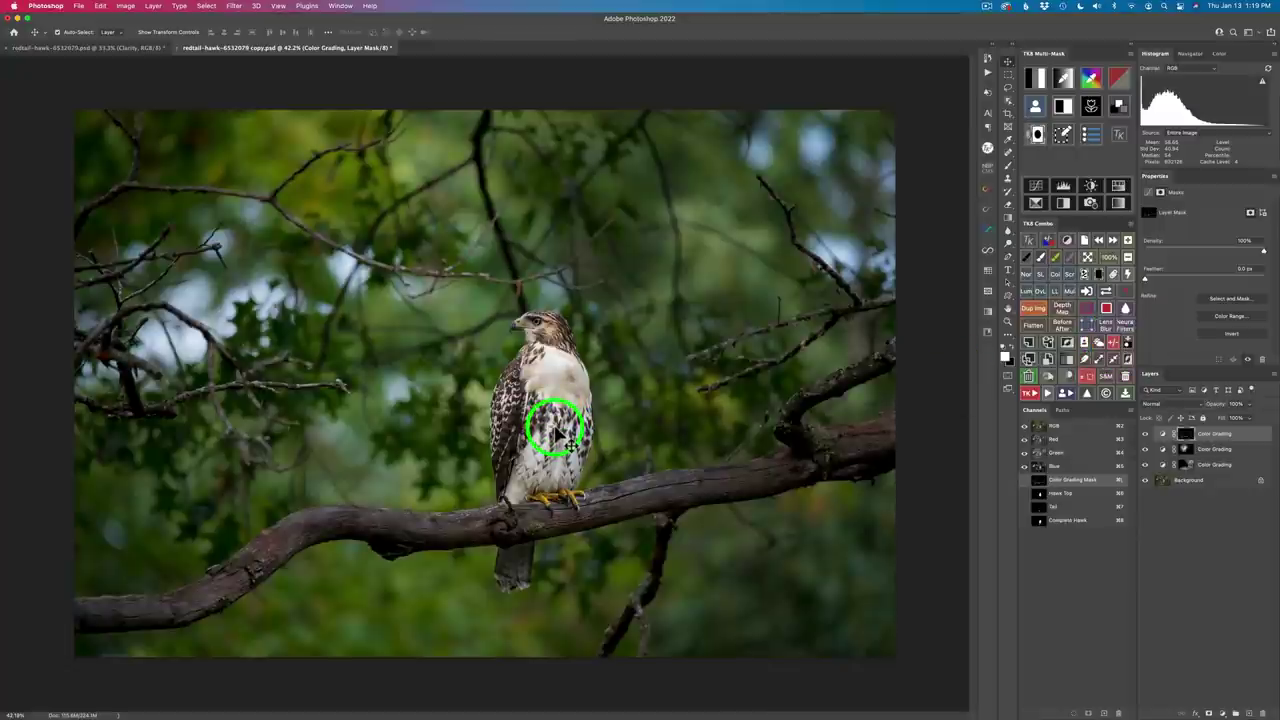
# Run the TK8 Clarity action and accept a High Pass radius of 20.4 pixels
pyautogui.click(1032, 394)
pyautogui.click(1038, 289)
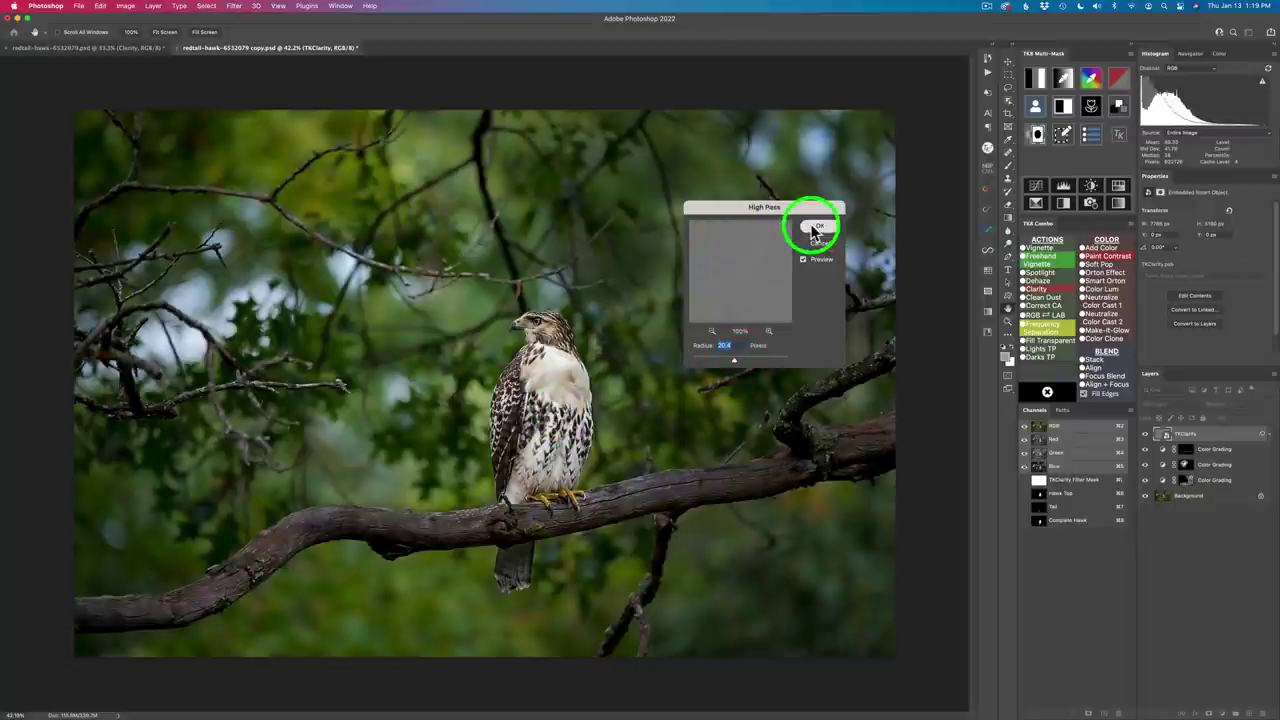
pyautogui.click(817, 226)
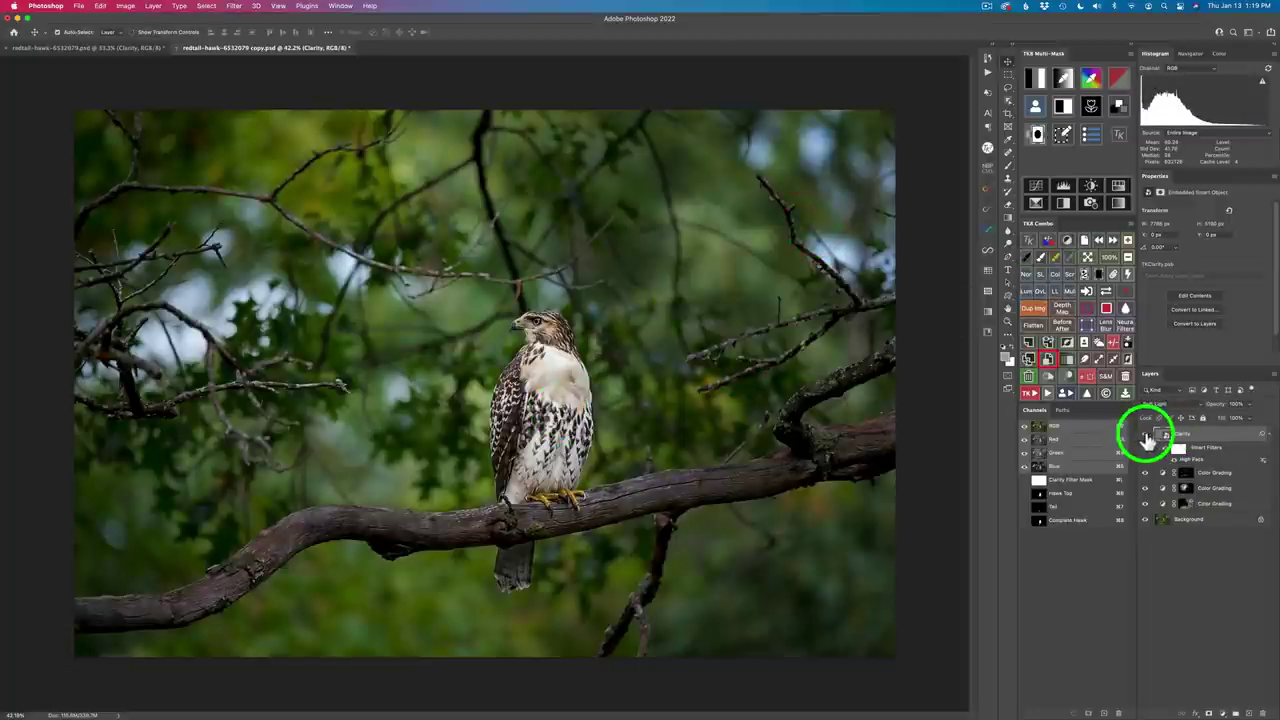
# Compare the image with and without the Clarity layer and leave the layer hidden
pyautogui.click(1146, 436)
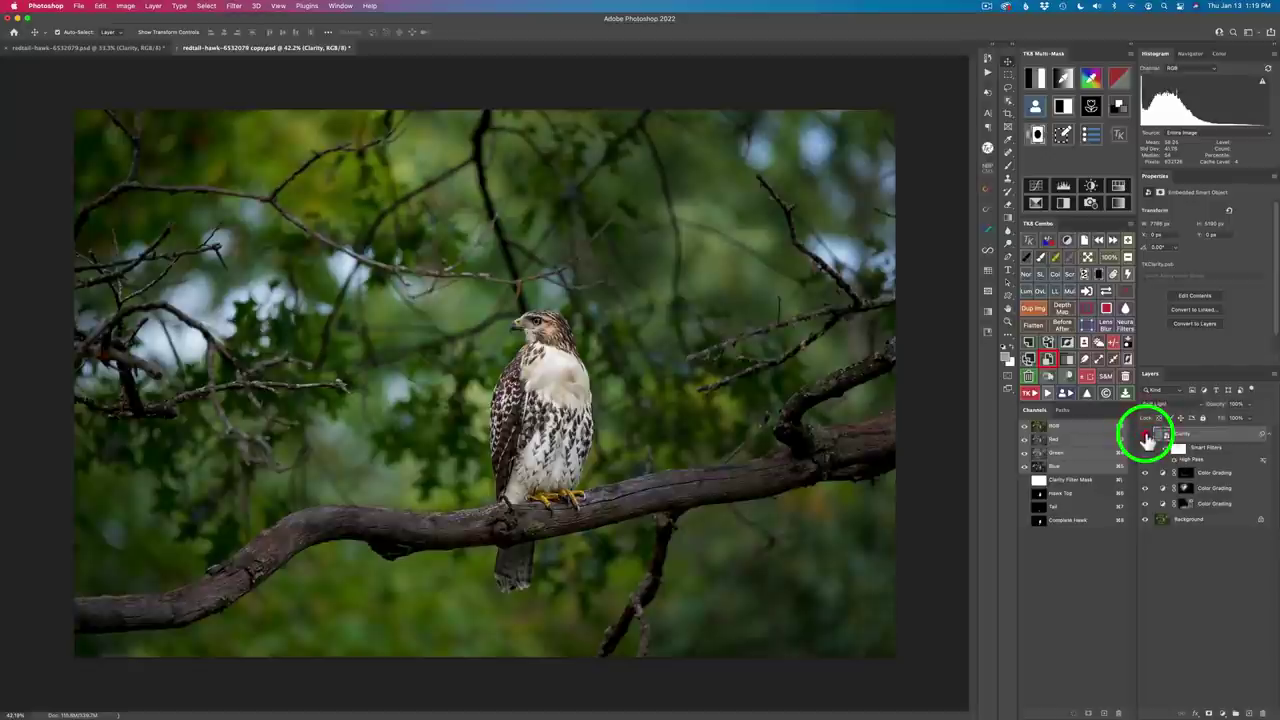
pyautogui.click(1146, 436)
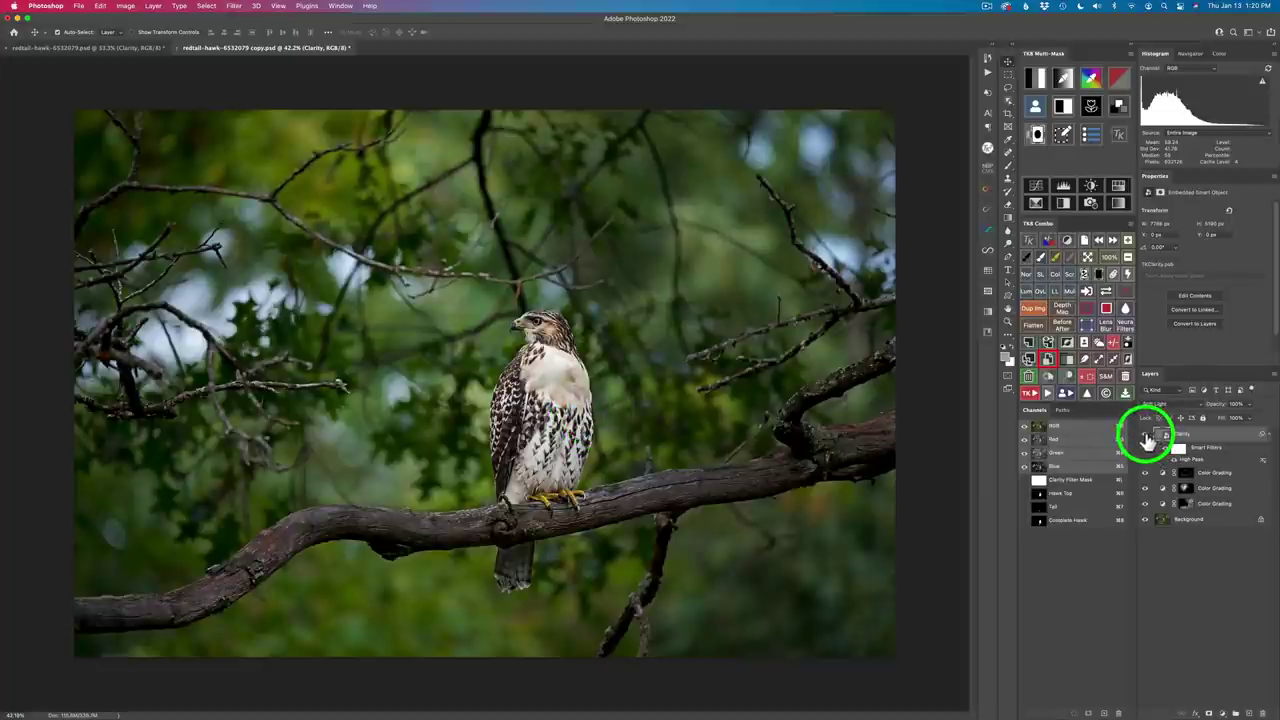
pyautogui.moveTo(1147, 440); pyautogui.dragTo(1149, 441)
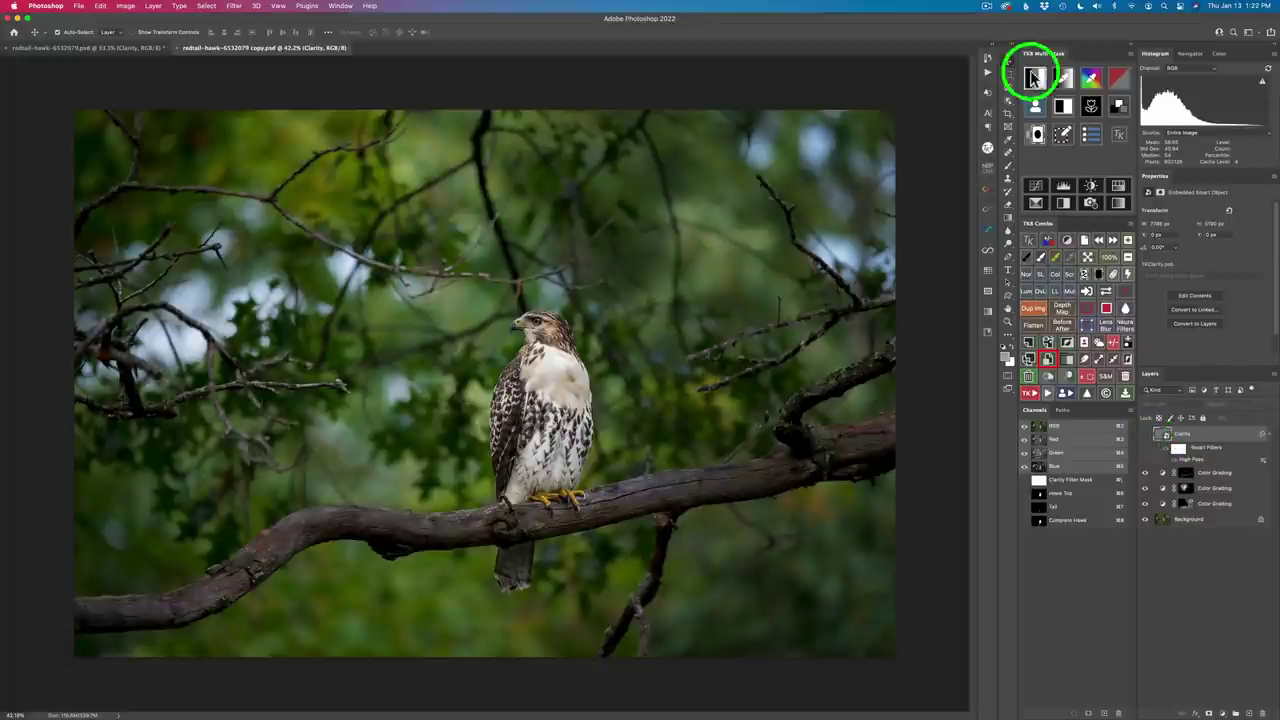
# Load the saved Complete Hawk selection as a mask and set it as the first mask of an intersect (×) calculation
pyautogui.click(1035, 108)
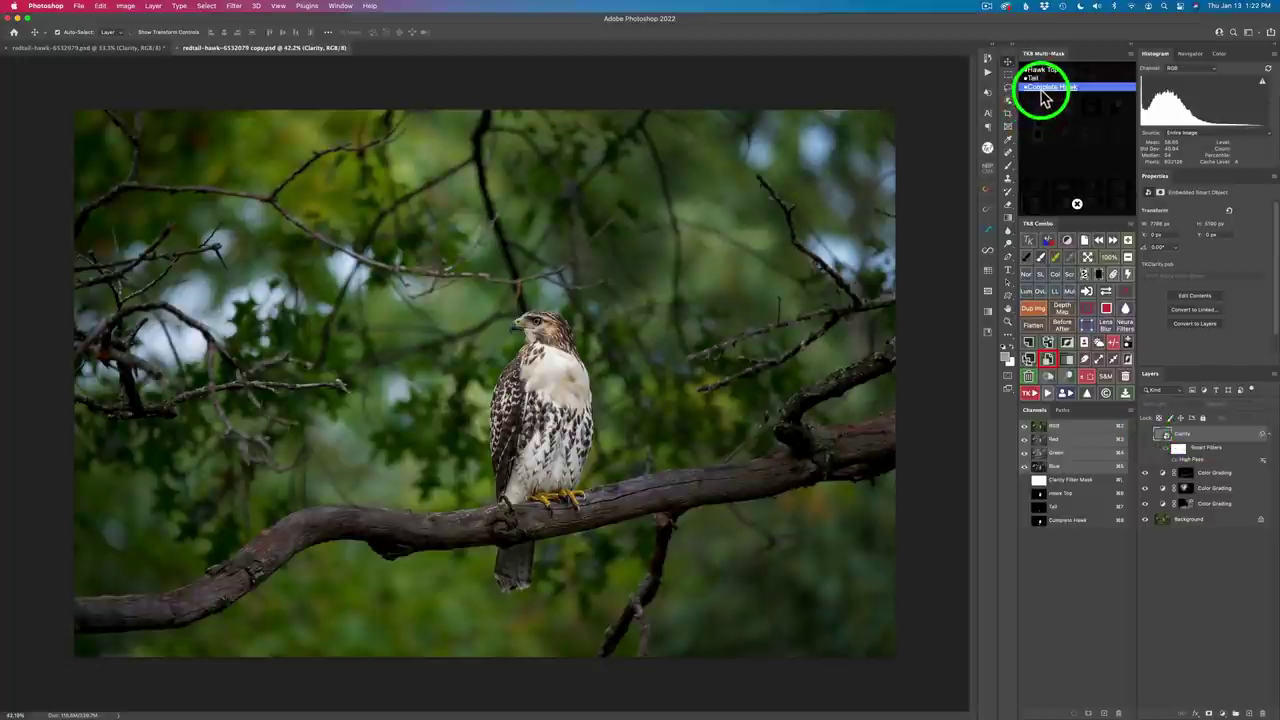
pyautogui.click(1046, 89)
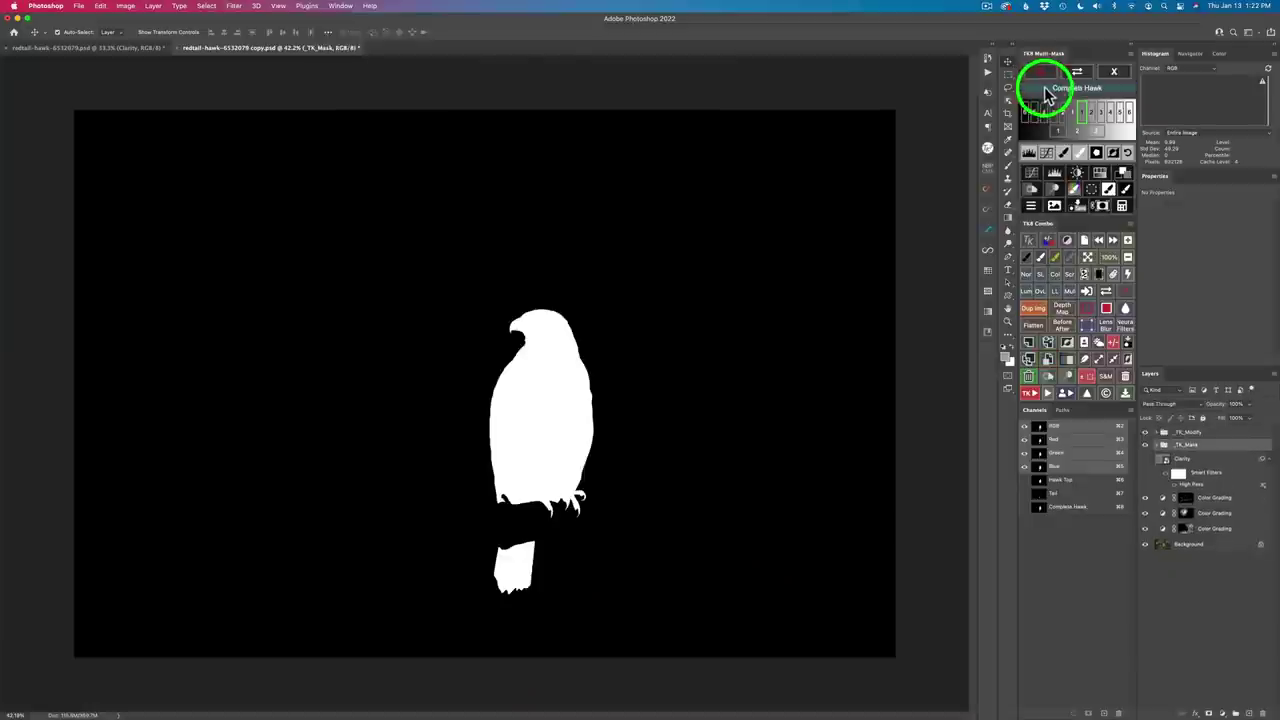
pyautogui.click(1110, 195)
pyautogui.click(1123, 207)
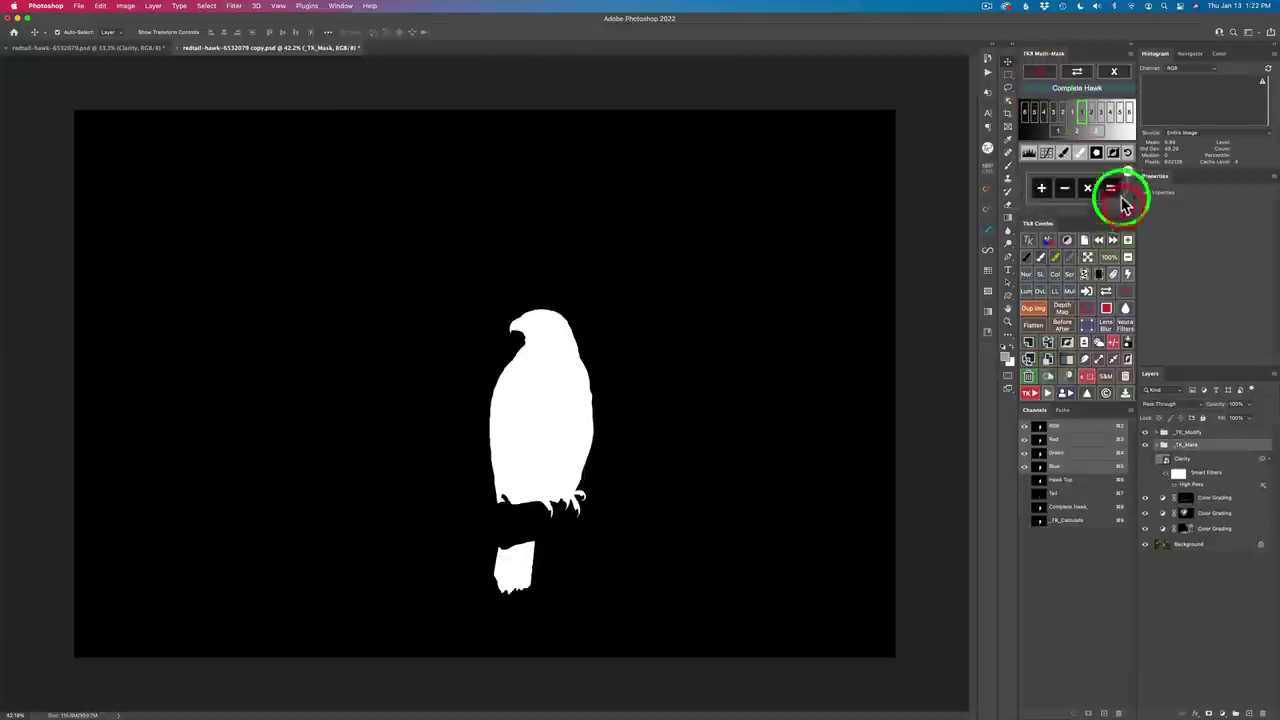
pyautogui.click(1089, 190)
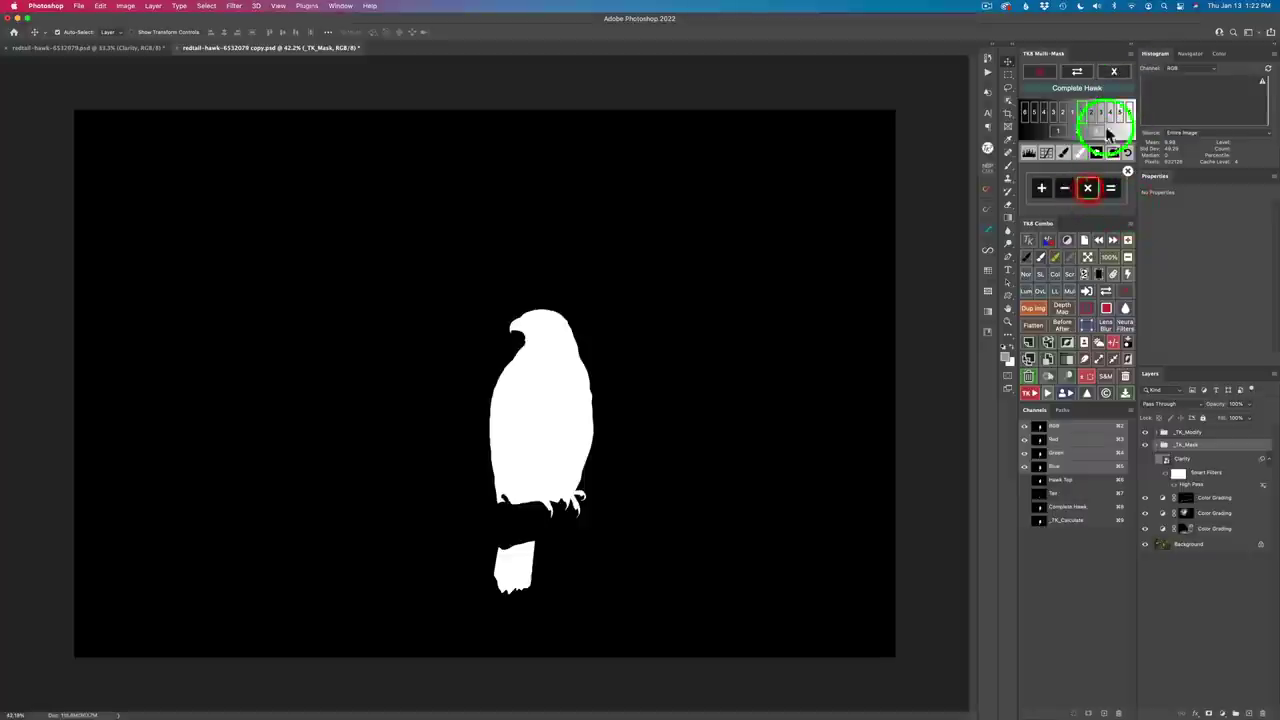
pyautogui.click(1116, 76)
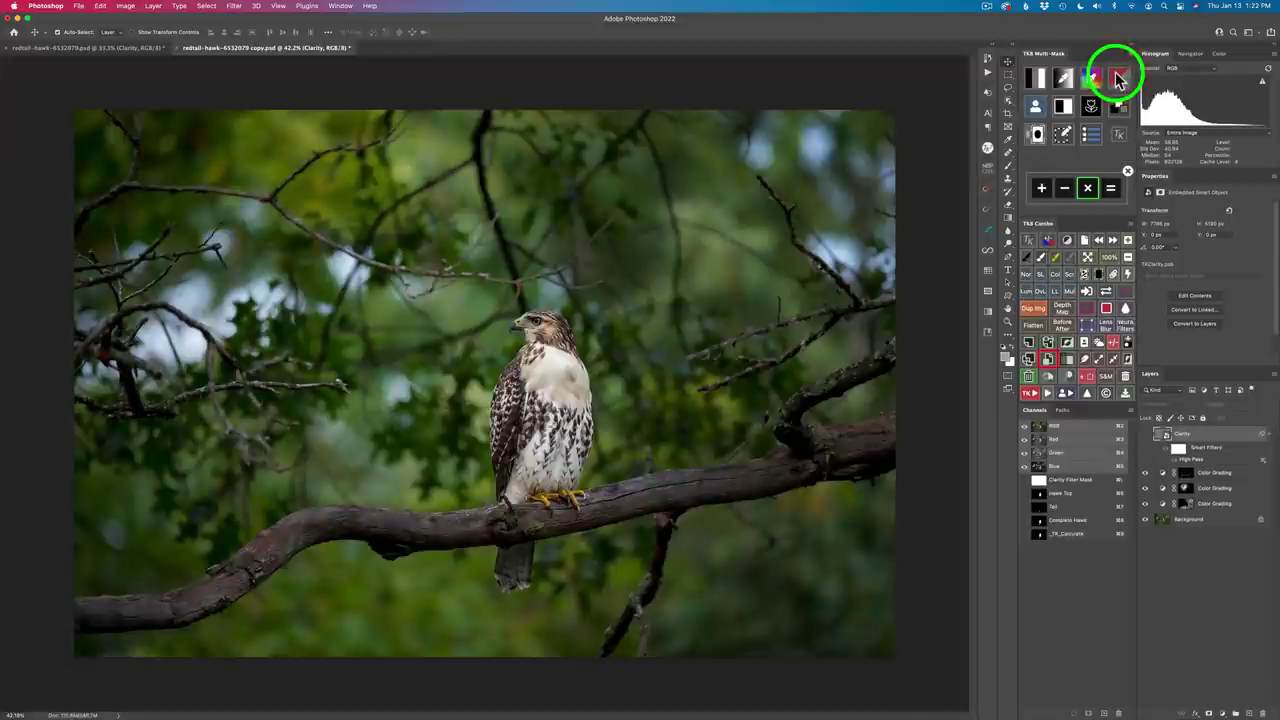
# Create an RGB Midtones 3 luminosity mask and complete the calculation to intersect it with the Complete Hawk mask
pyautogui.click(1037, 79)
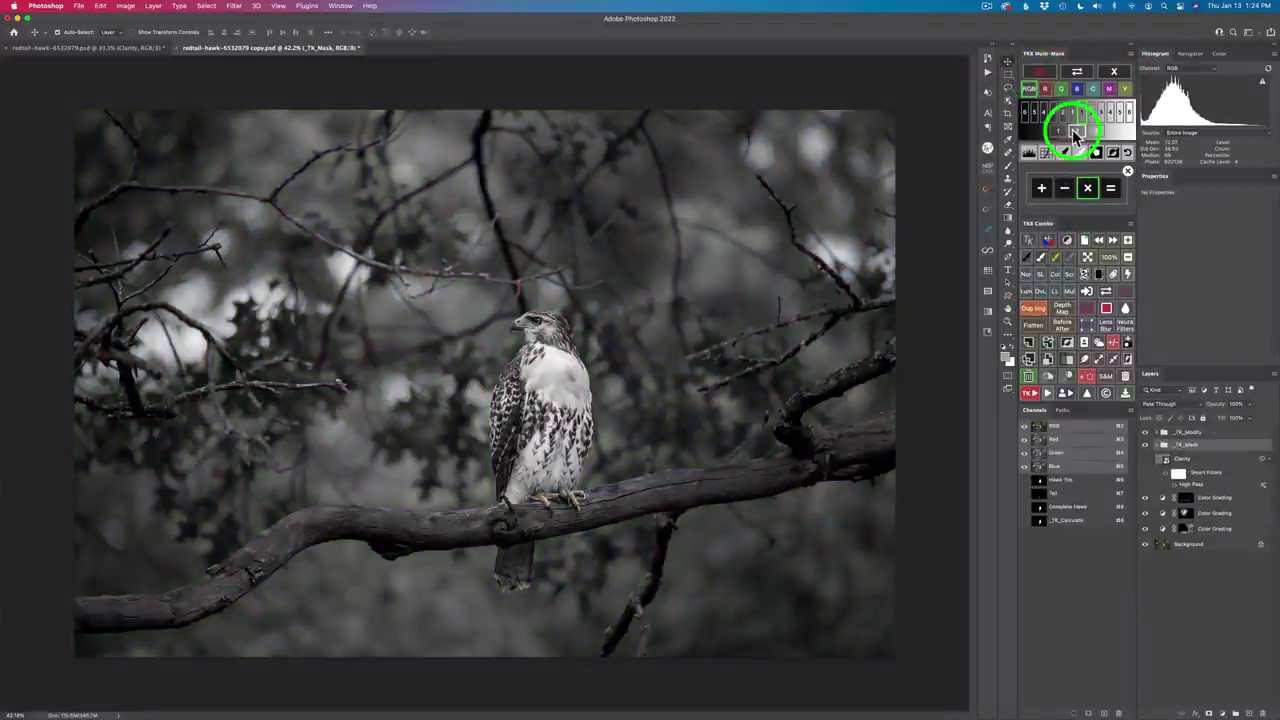
pyautogui.click(1077, 132)
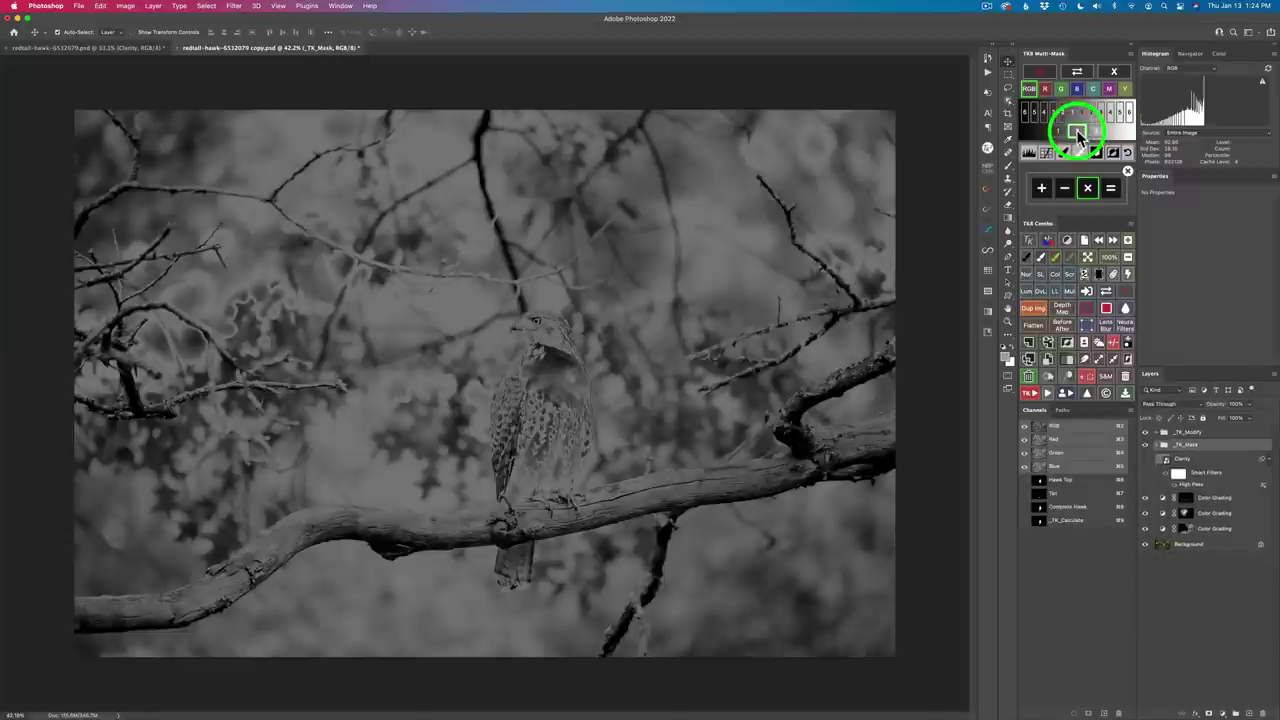
pyautogui.click(1098, 131)
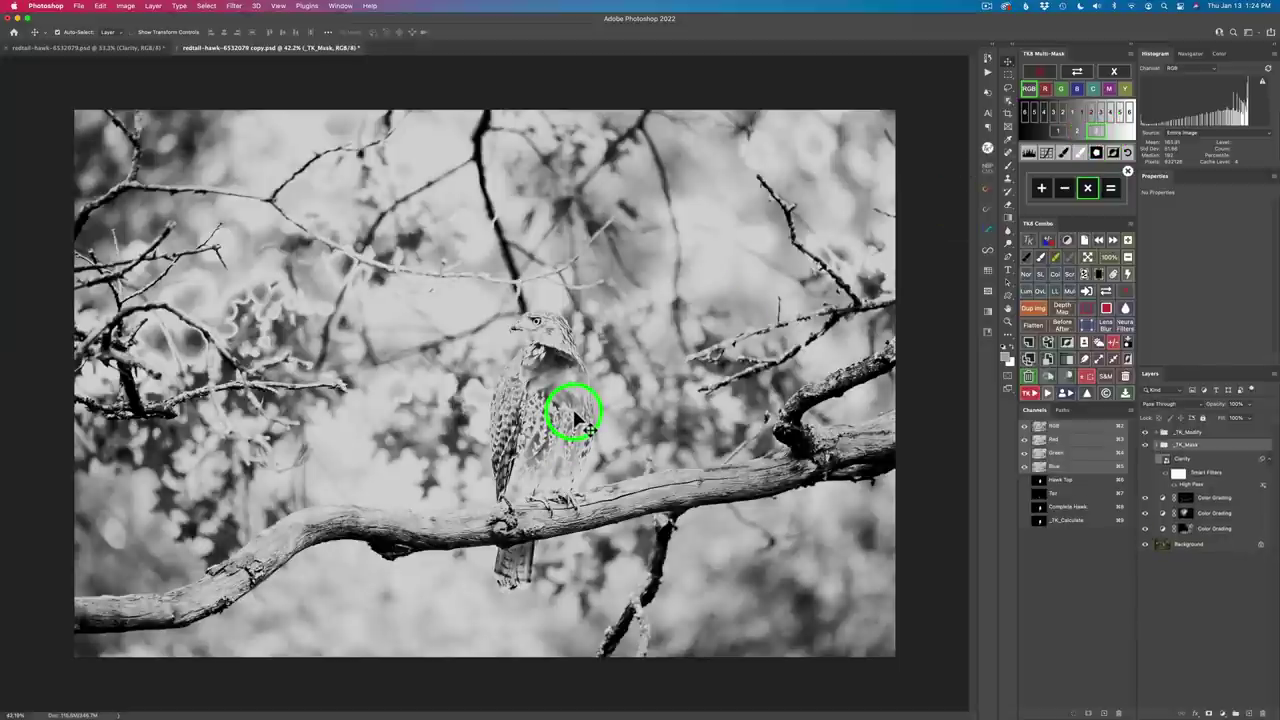
pyautogui.click(1111, 190)
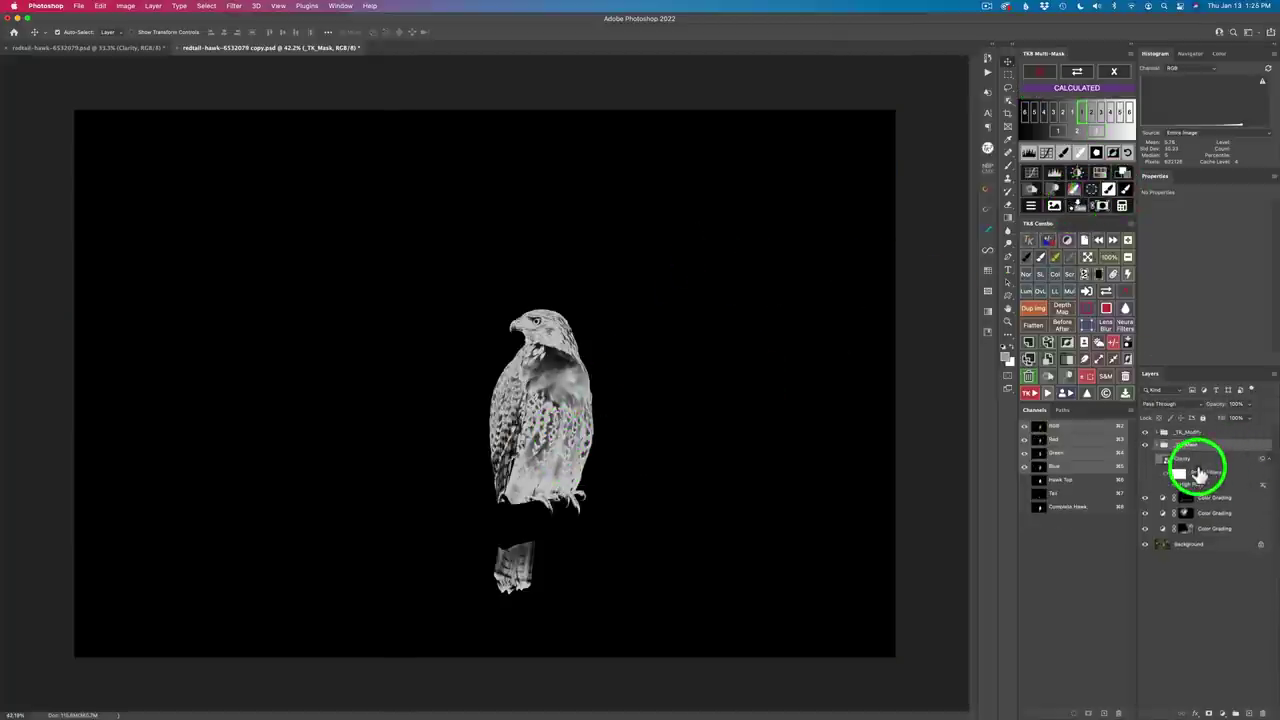
# Apply the calculated hawk midtones mask to the Clarity layer and compare the hawk with and without the effect
pyautogui.click(1102, 206)
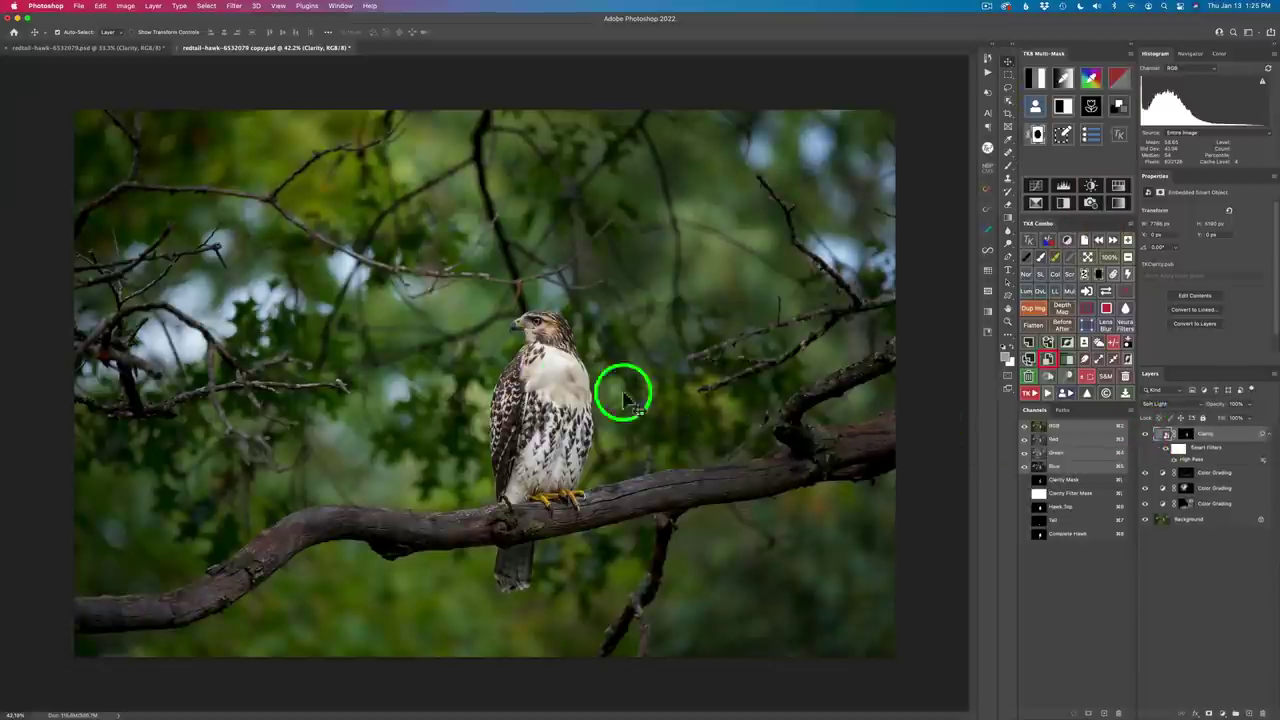
pyautogui.keyDown('alt'); pyautogui.scroll(5, 568, 378); pyautogui.keyUp('alt')
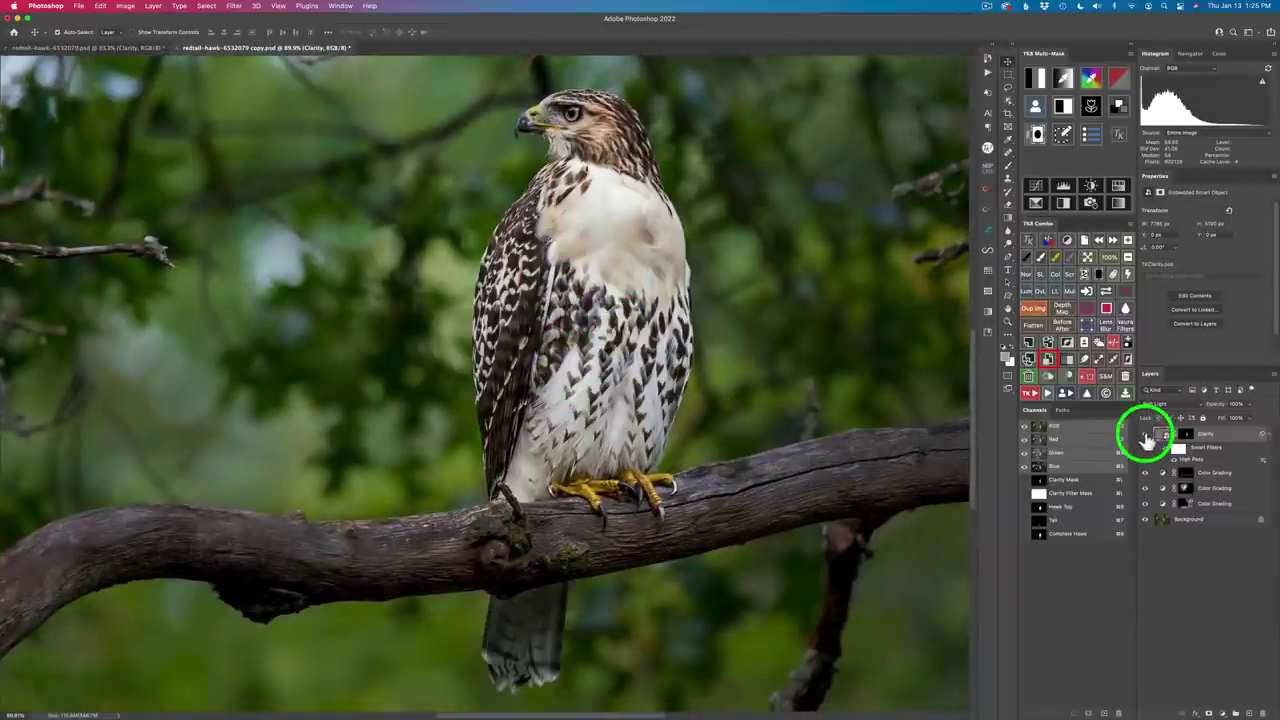
pyautogui.click(1146, 435)
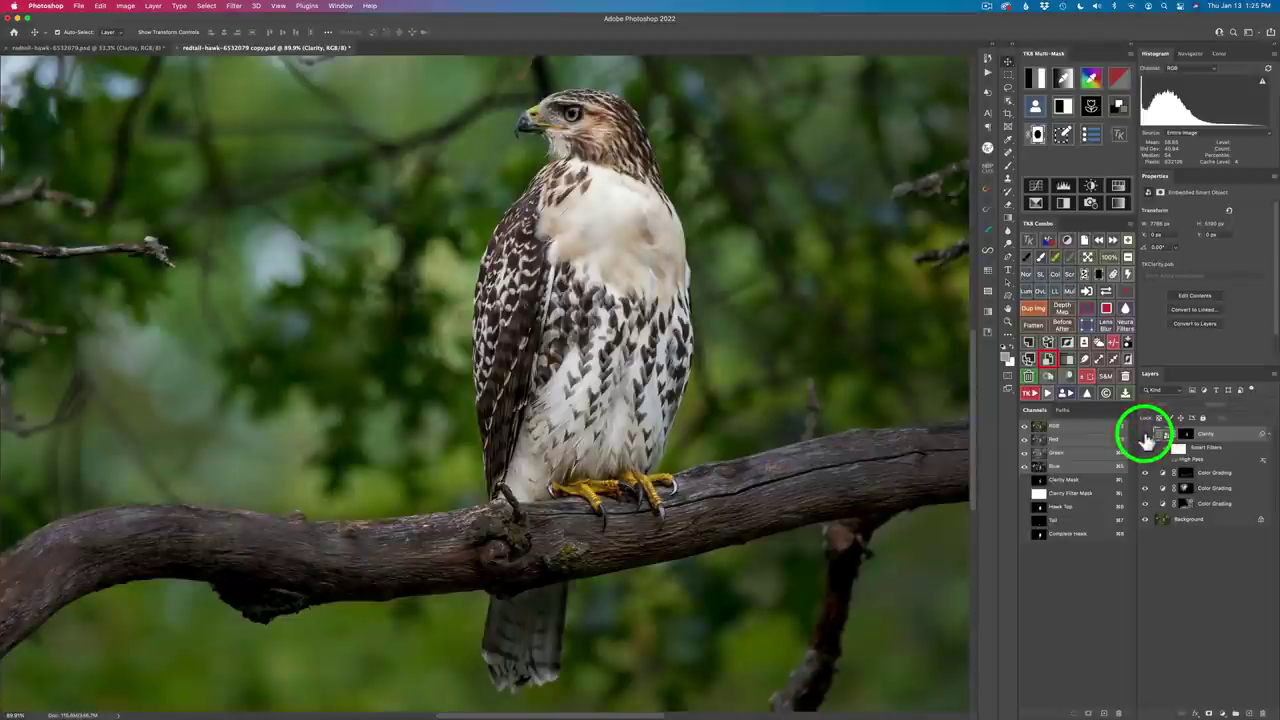
pyautogui.click(1146, 437)
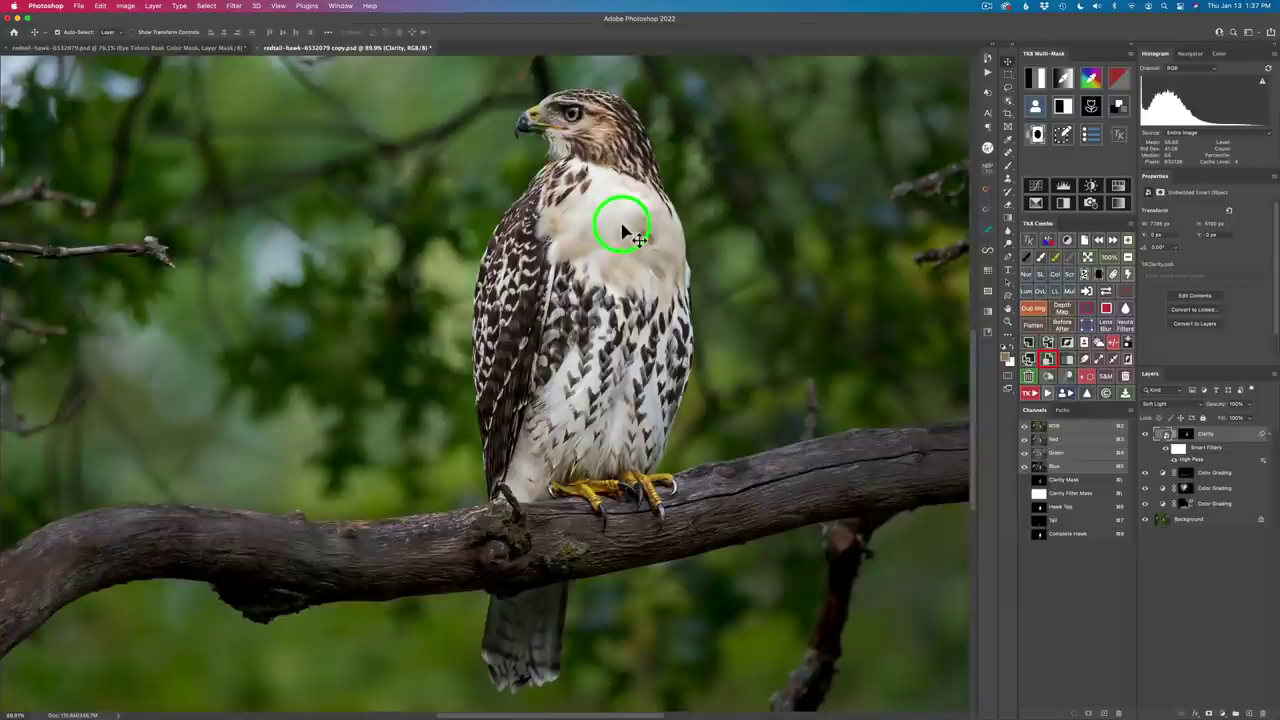
# Add a Hue/Saturation adjustment layer with Saturation about +60 and Lightness +4, and hide it
pyautogui.click(1118, 190)
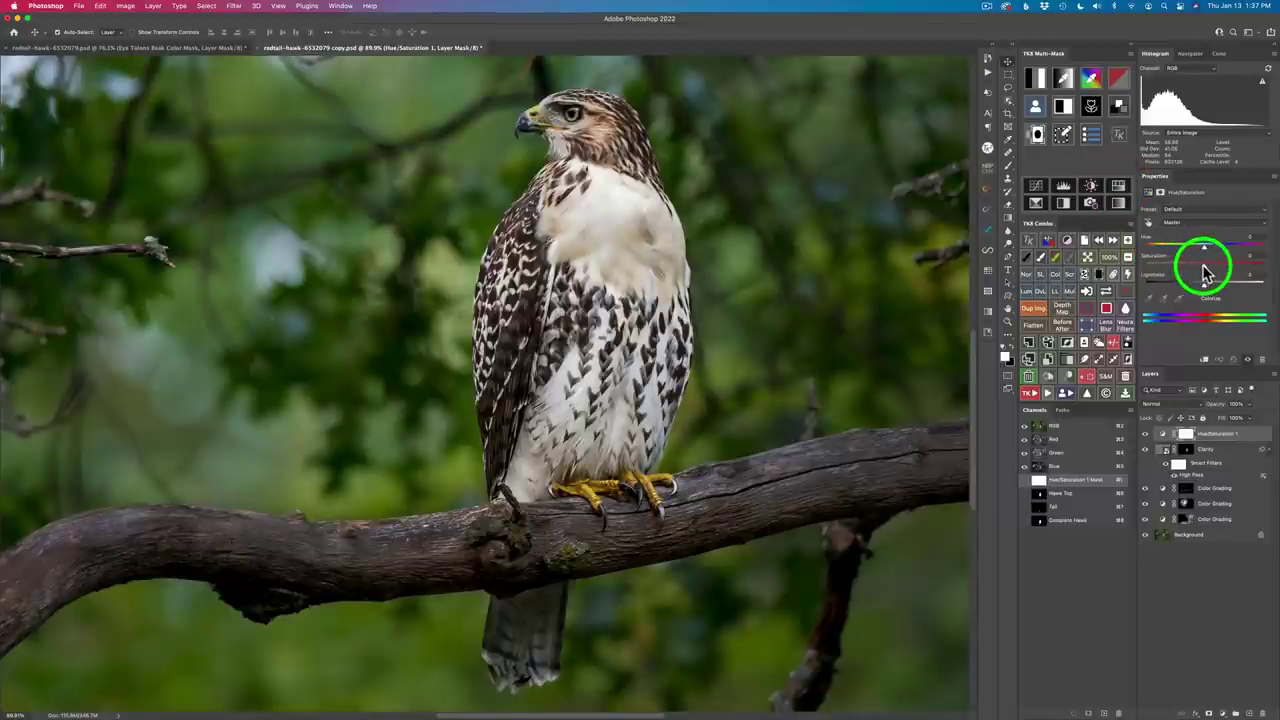
pyautogui.moveTo(1205, 270); pyautogui.dragTo(1244, 270)
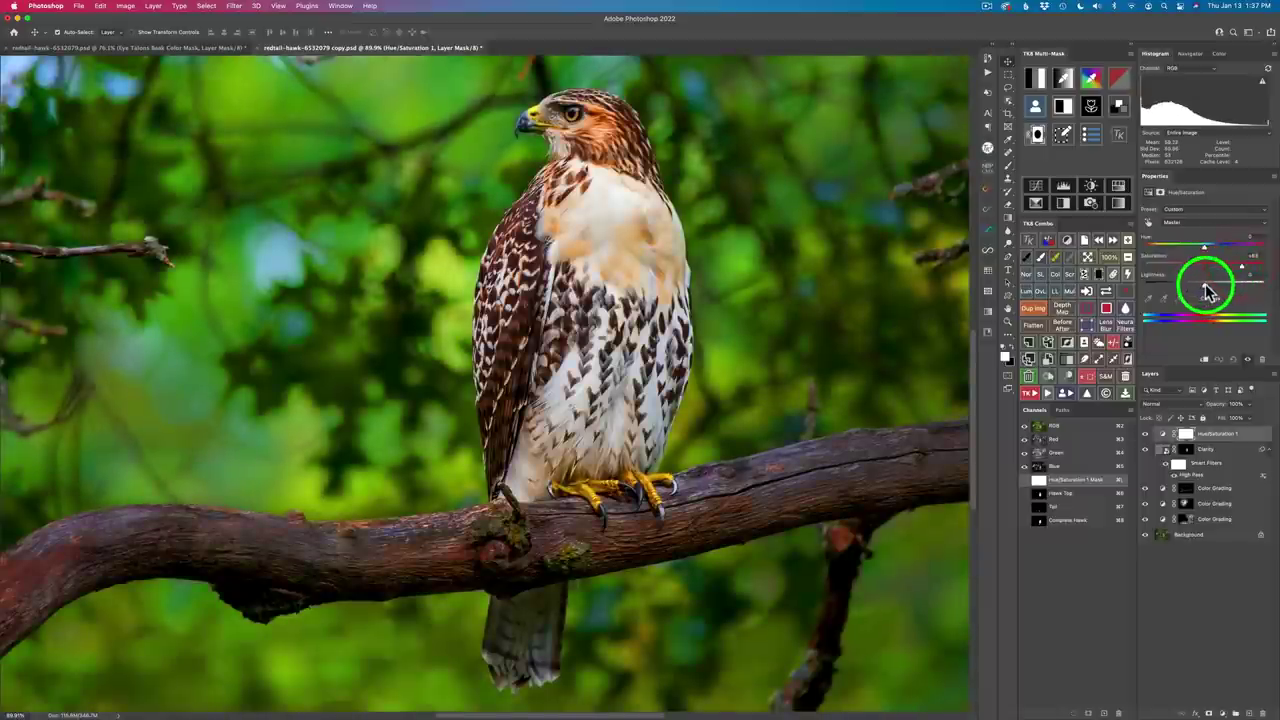
pyautogui.press('\\')
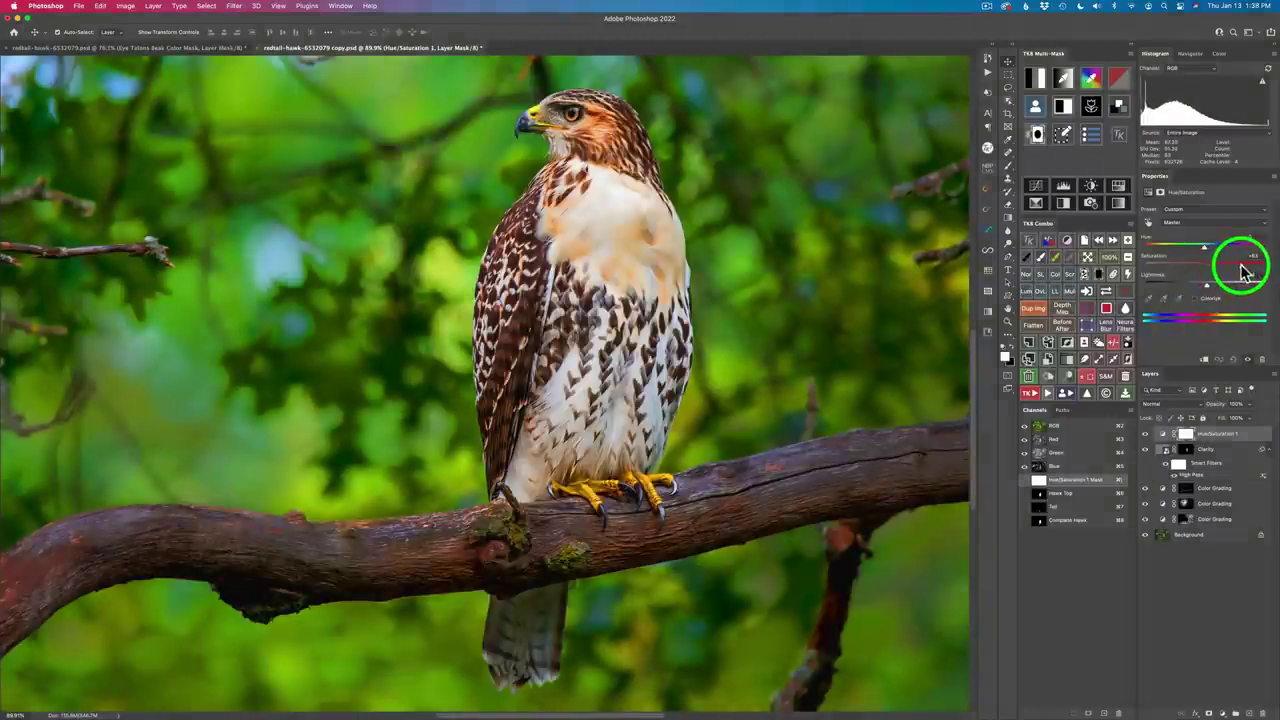
pyautogui.moveTo(1242, 271); pyautogui.dragTo(1234, 269)
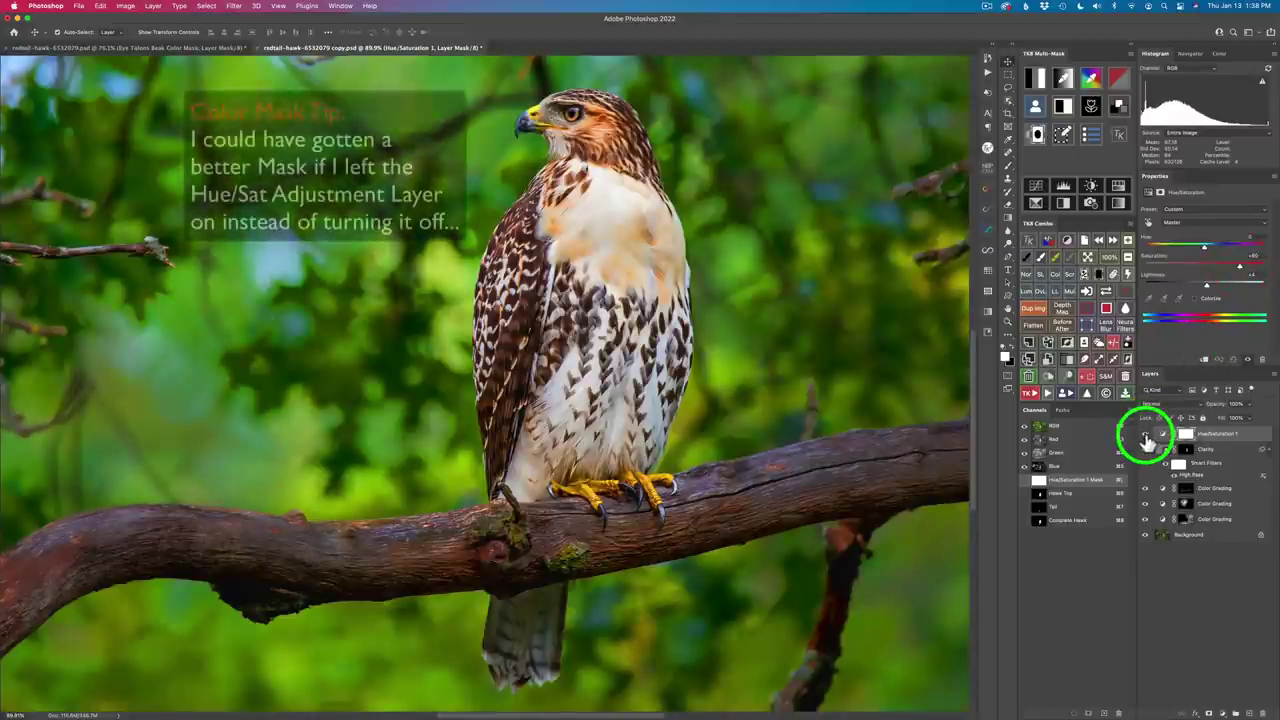
pyautogui.click(1145, 436)
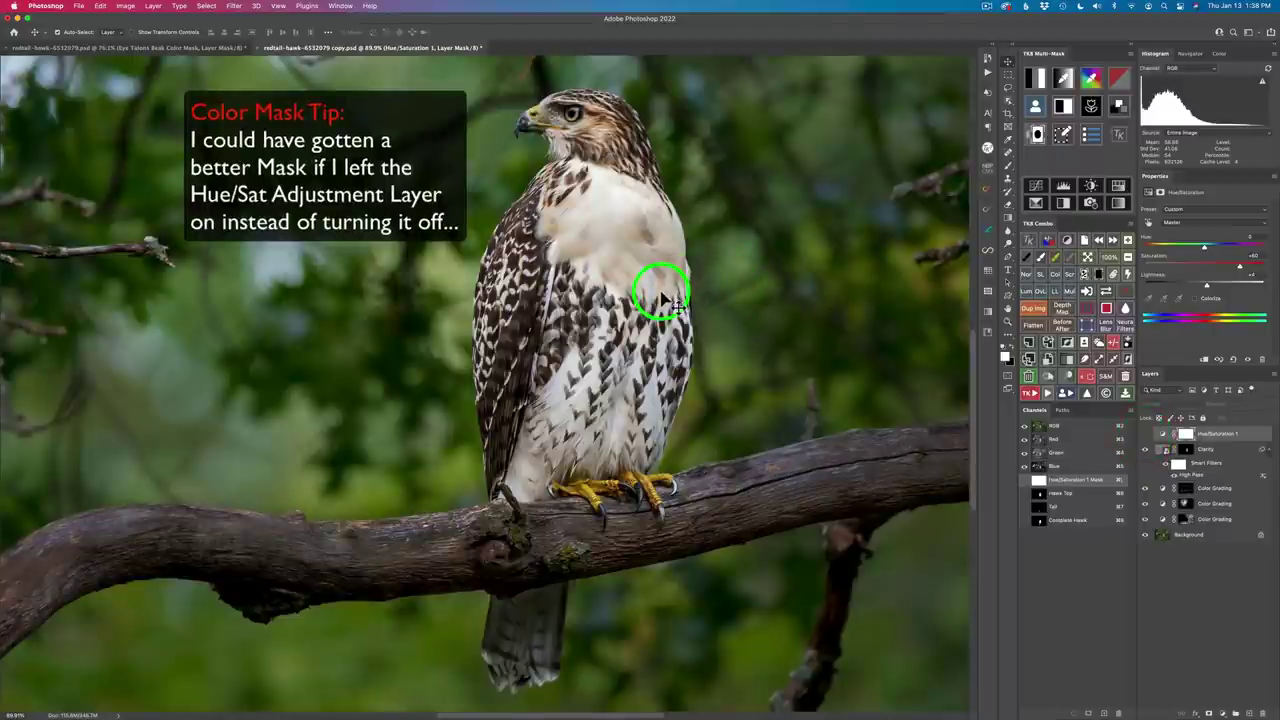
# Create a color mask sampled from the hawk's eye and refine its color range and tonal limits to isolate the yellow-orange tones
pyautogui.click(1092, 78)
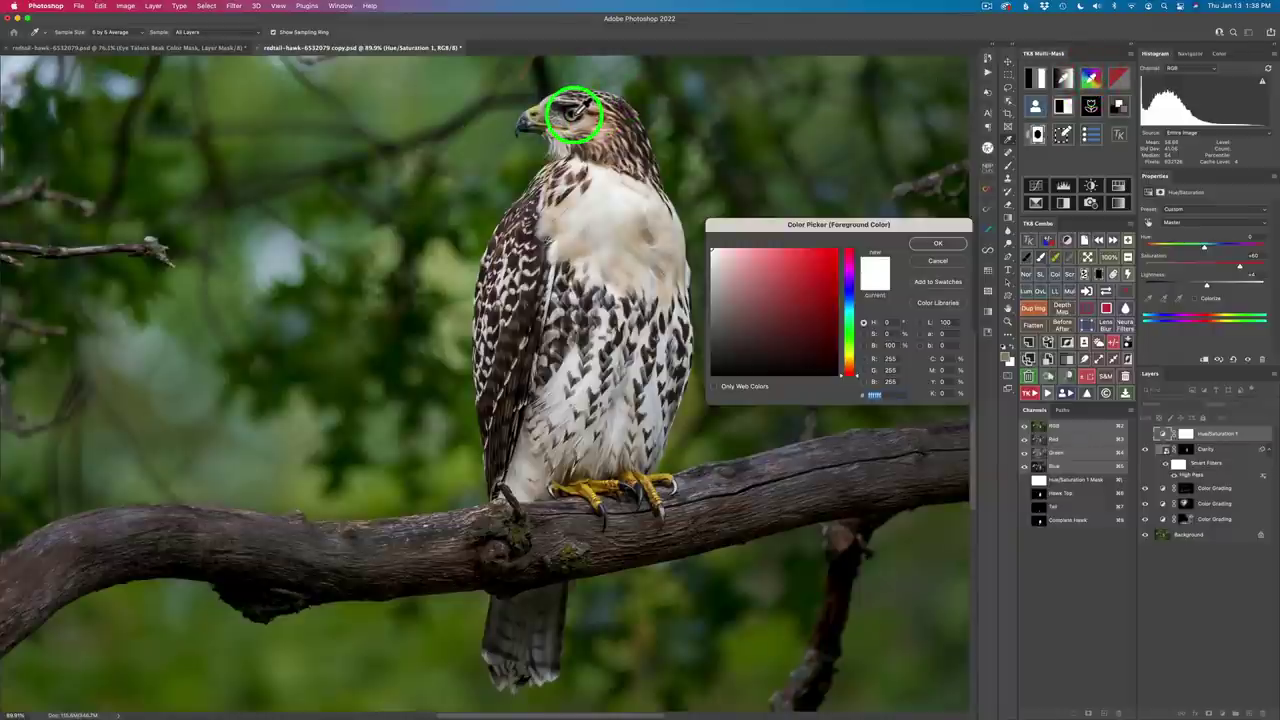
pyautogui.moveTo(574, 115); pyautogui.dragTo(574, 114)
pyautogui.click(924, 246)
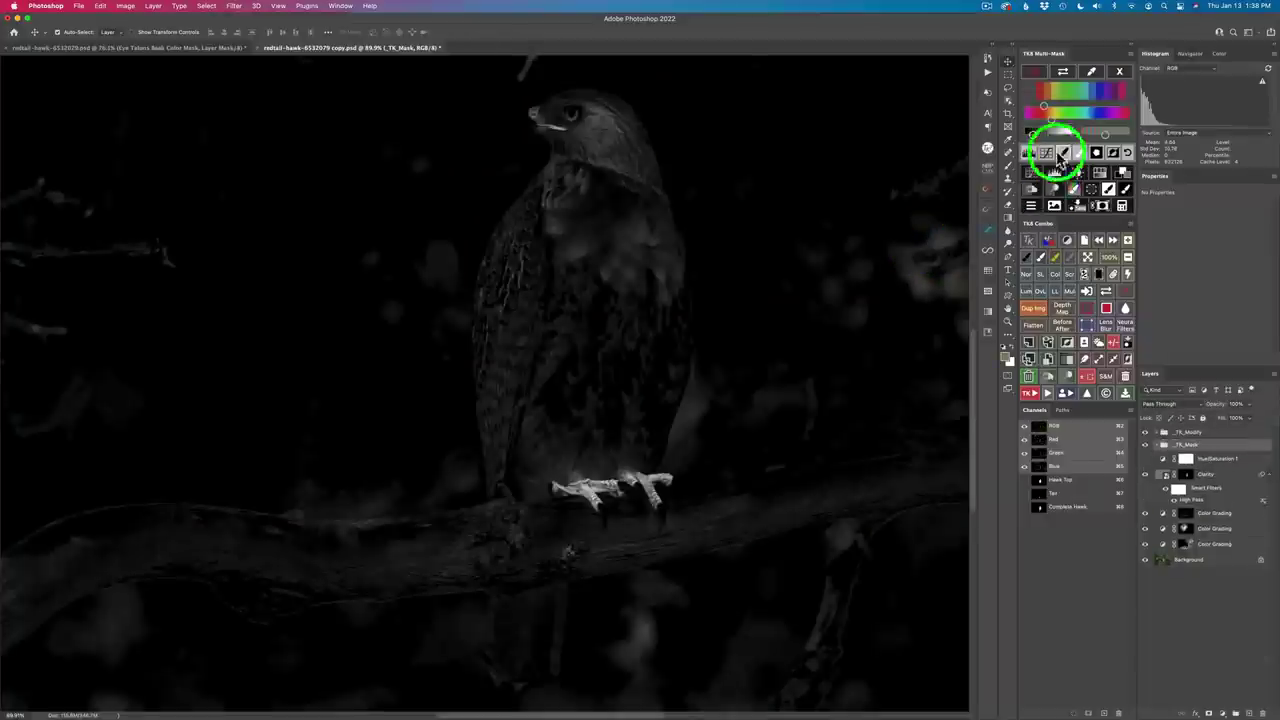
pyautogui.moveTo(1062, 140); pyautogui.dragTo(1050, 118)
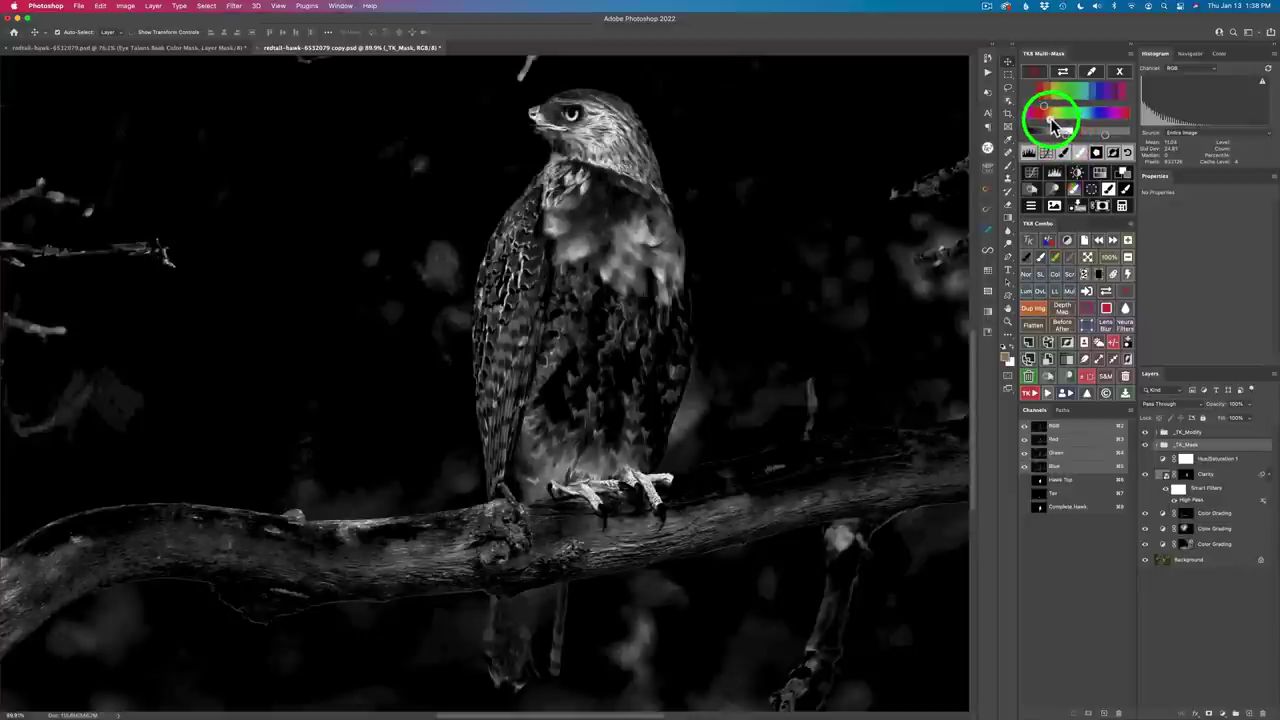
pyautogui.moveTo(1052, 123); pyautogui.dragTo(1066, 131)
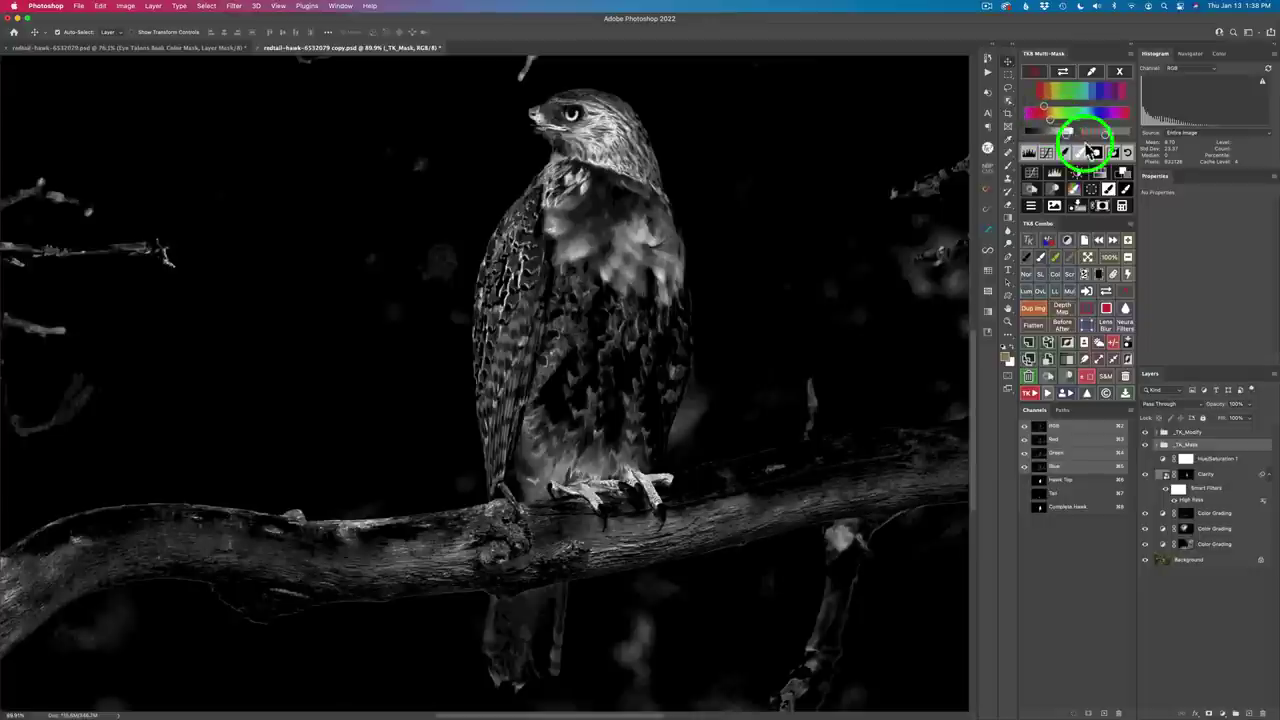
# Load the color mask as a painting selection on the Hue/Saturation layer's black mask and paint the eye white at 100% opacity
pyautogui.click(1126, 190)
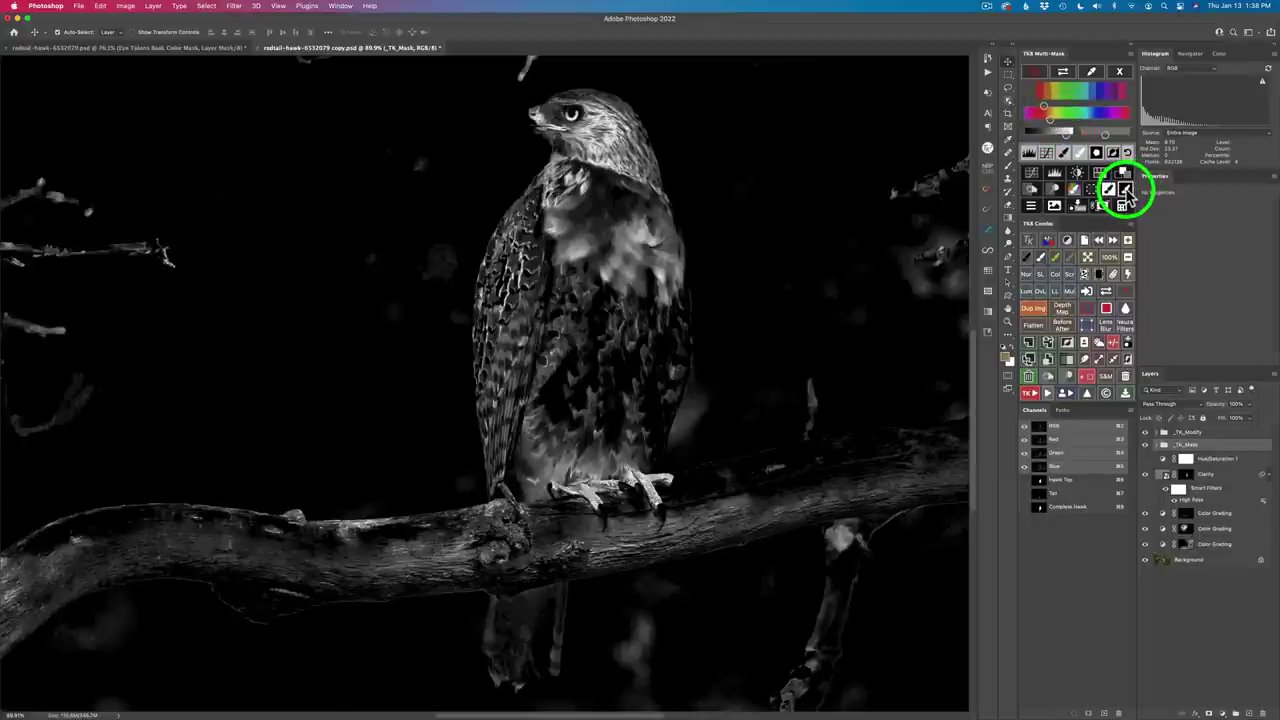
pyautogui.click(1172, 422)
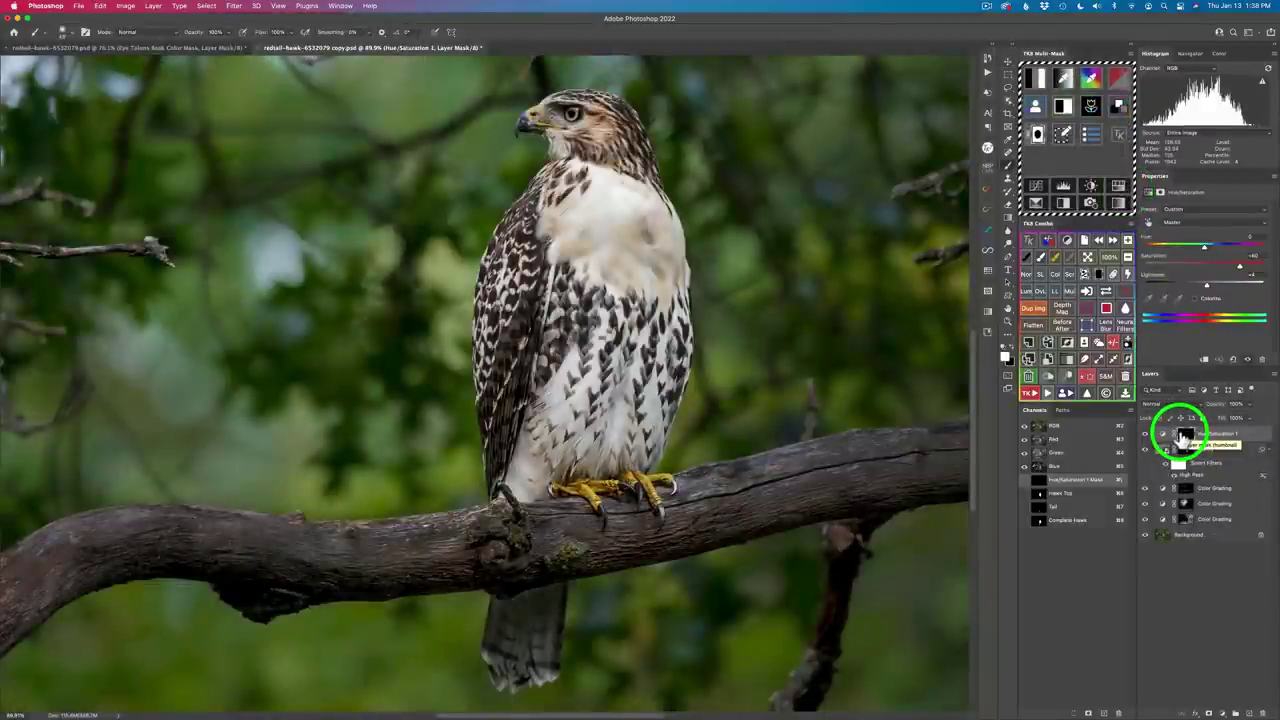
pyautogui.click(575, 112)
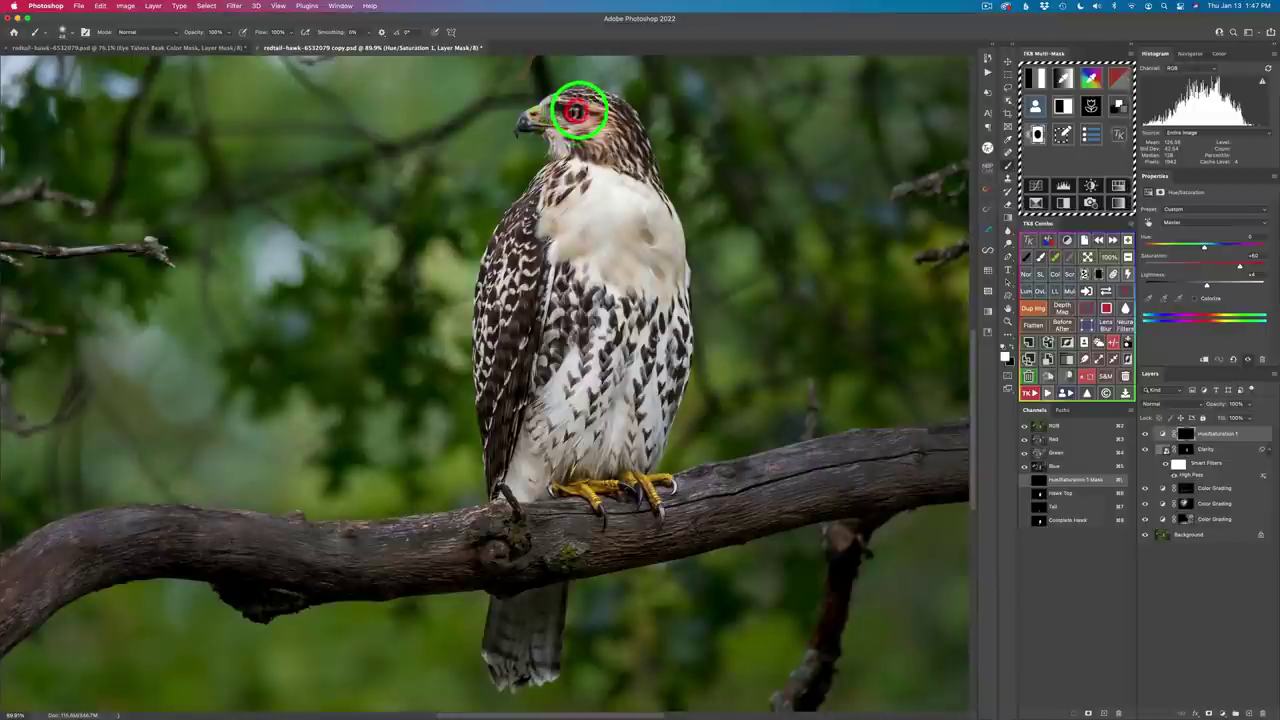
pyautogui.click(571, 109)
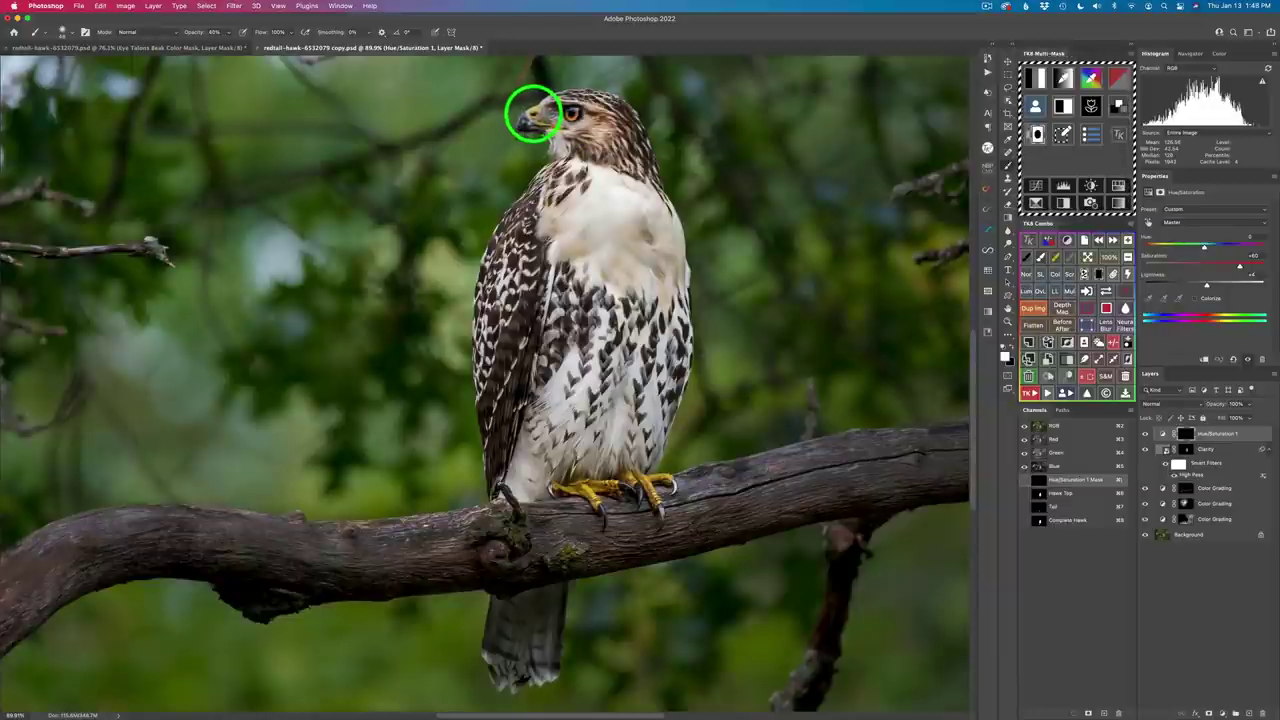
# Set the brush opacity to 40% and paint the saturation boost onto the hawk's beak through the color mask
pyautogui.press('4')
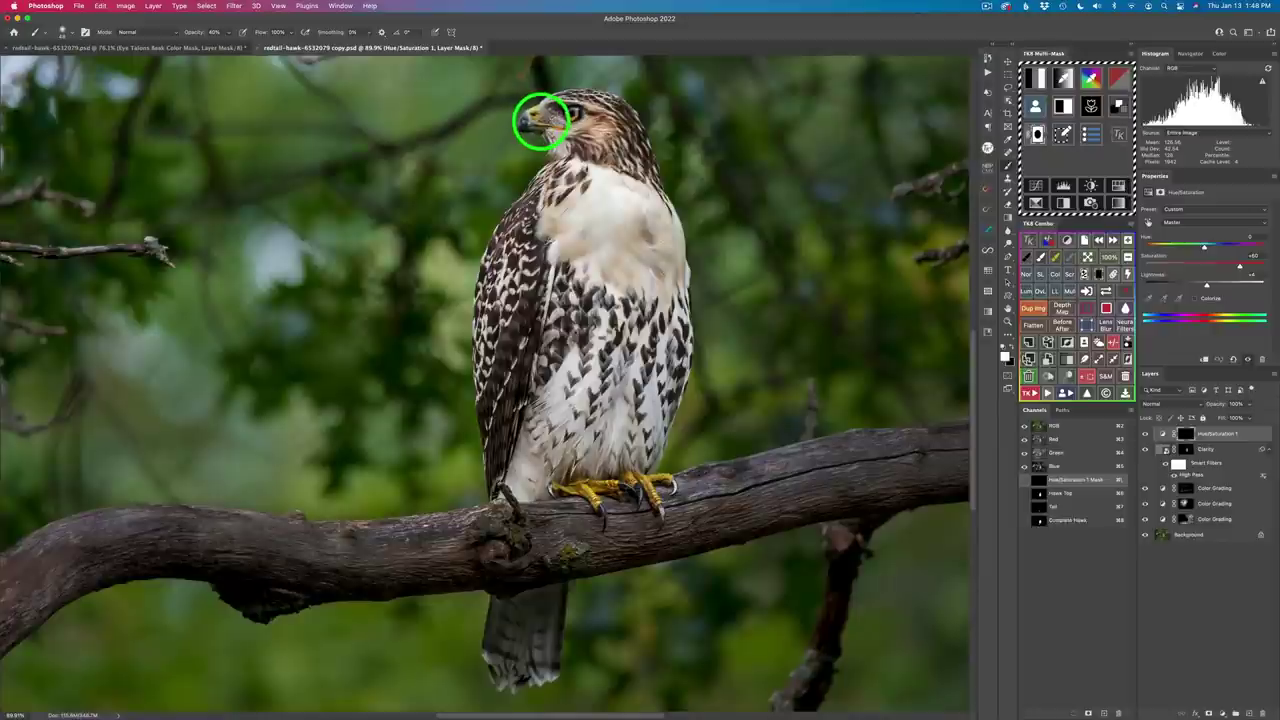
pyautogui.moveTo(537, 118)
pyautogui.mouseDown()
pyautogui.moveTo(531, 131)
pyautogui.moveTo(549, 131)
pyautogui.mouseUp()
pyautogui.click(535, 109)
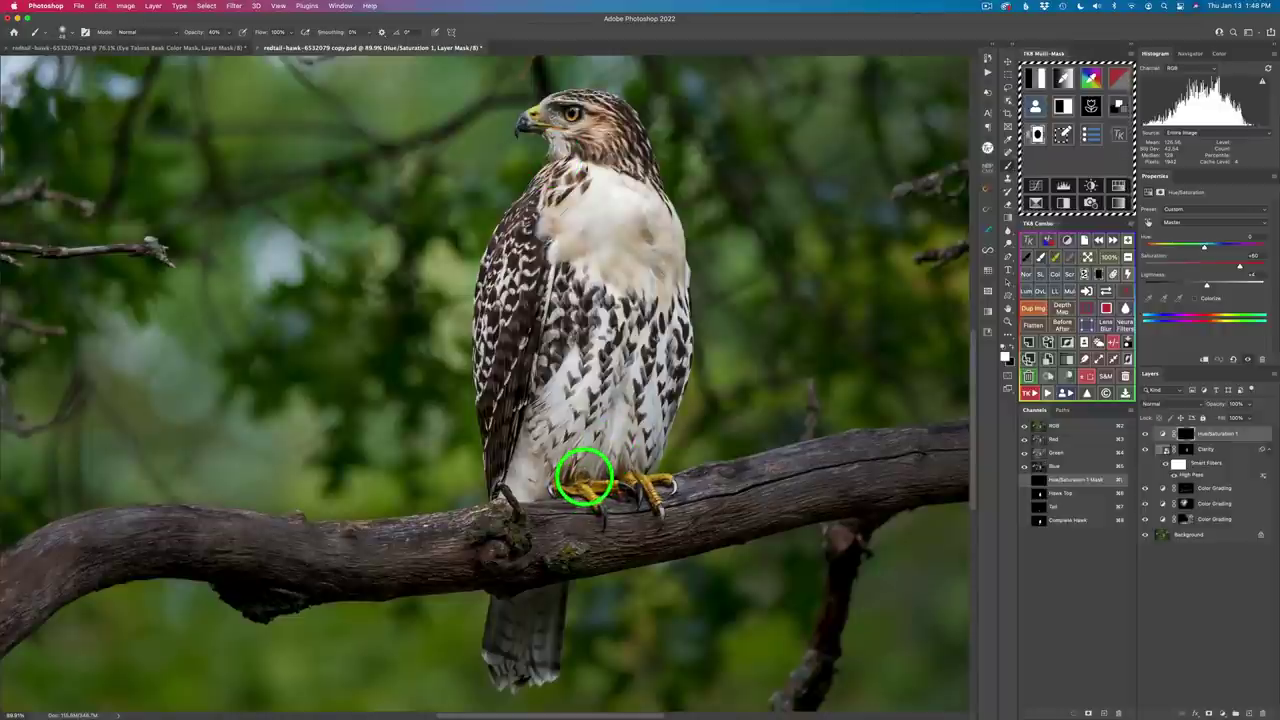
# Set the brush opacity to 30% and paint the saturation boost over both feet through the color mask
pyautogui.press('5')
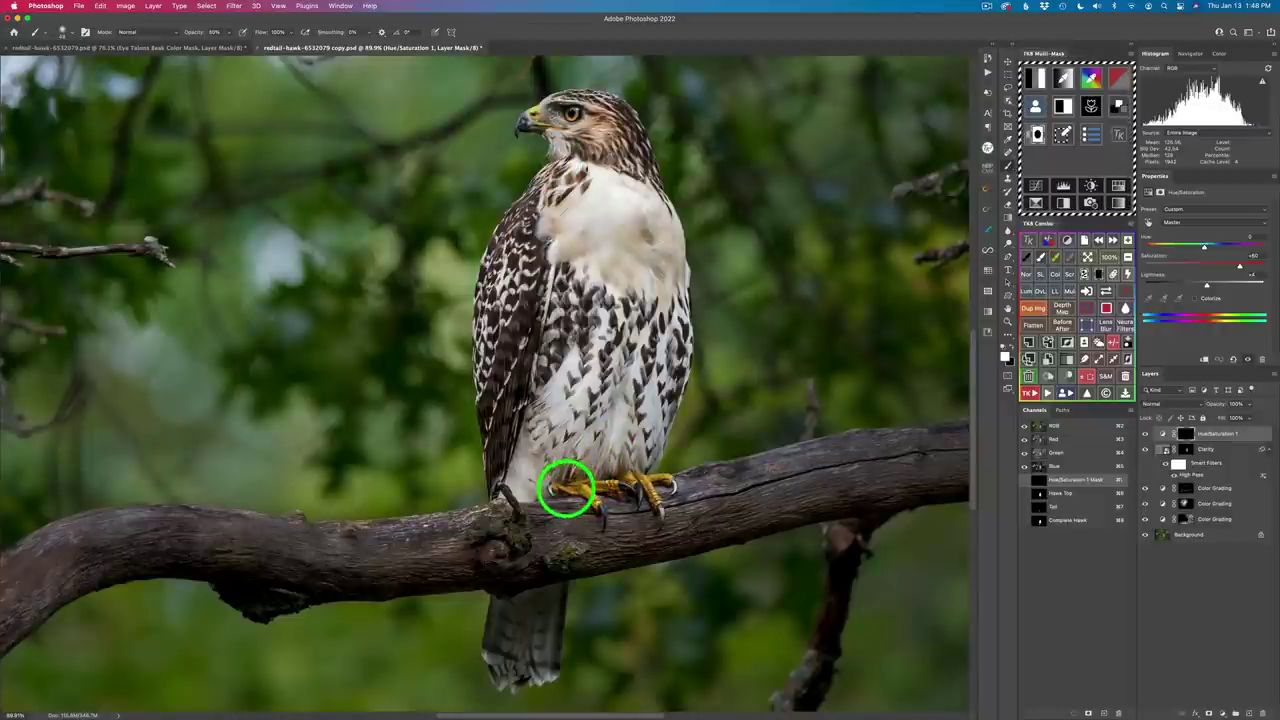
pyautogui.press('3')
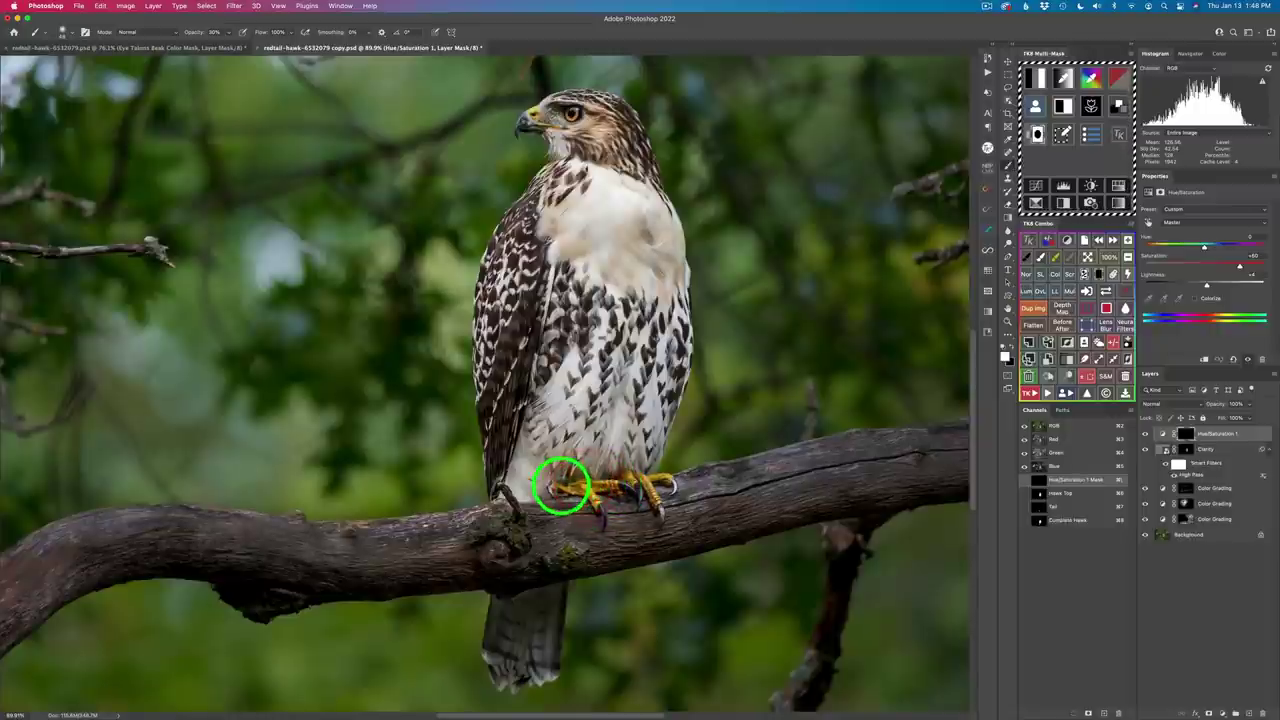
pyautogui.moveTo(560, 487); pyautogui.dragTo(598, 502)
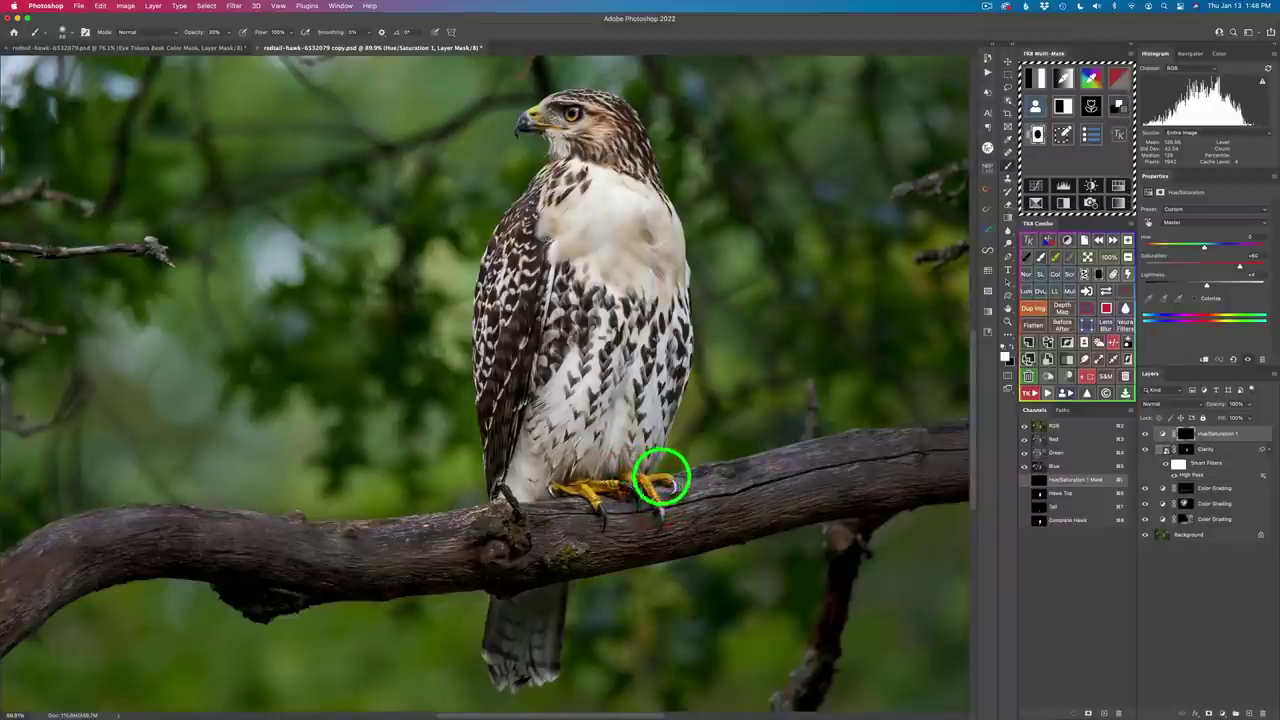
pyautogui.moveTo(670, 476); pyautogui.dragTo(653, 487)
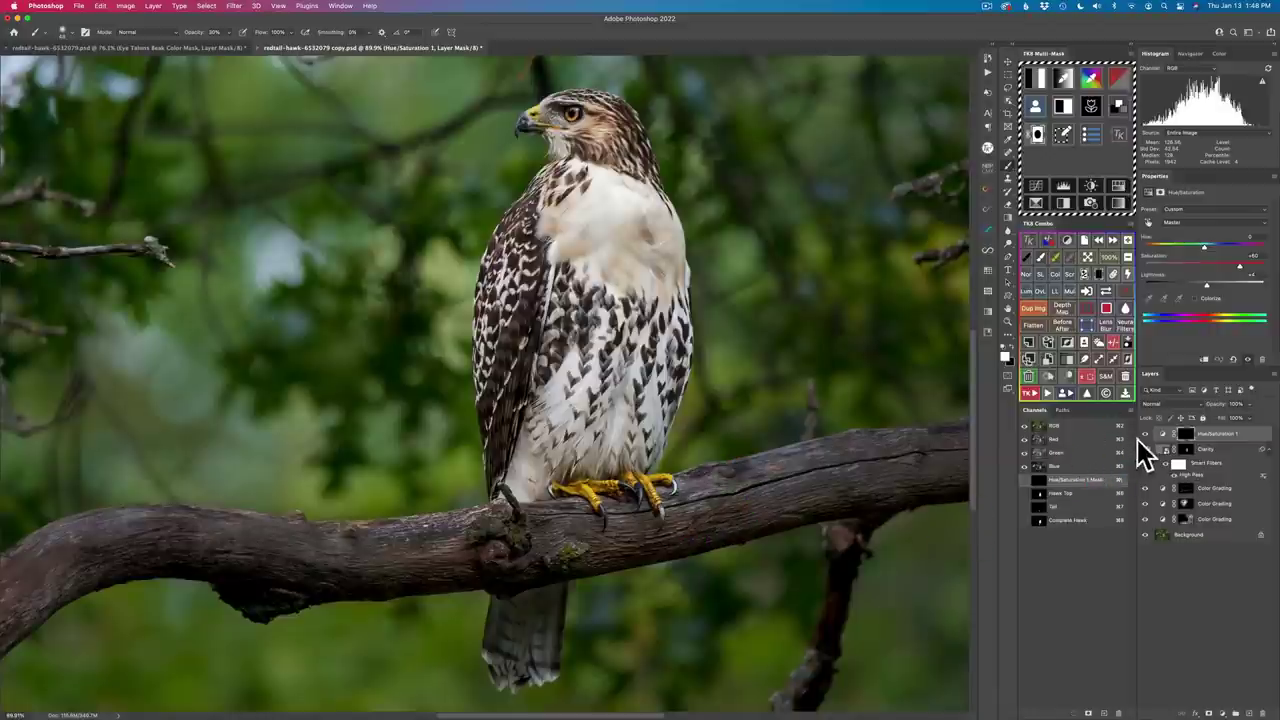
# Deselect the color mask selection, fit the image on screen and compare it with and without the Hue/Saturation layer
pyautogui.click(1146, 436)
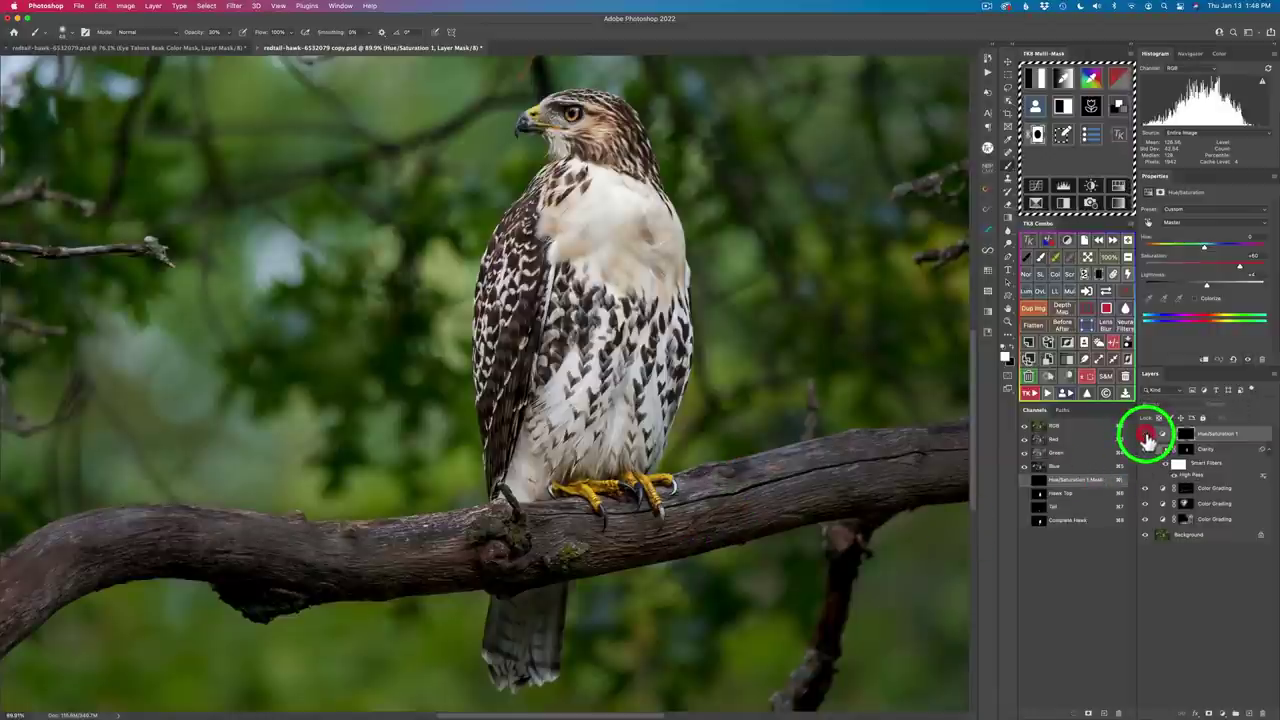
pyautogui.click(1146, 436)
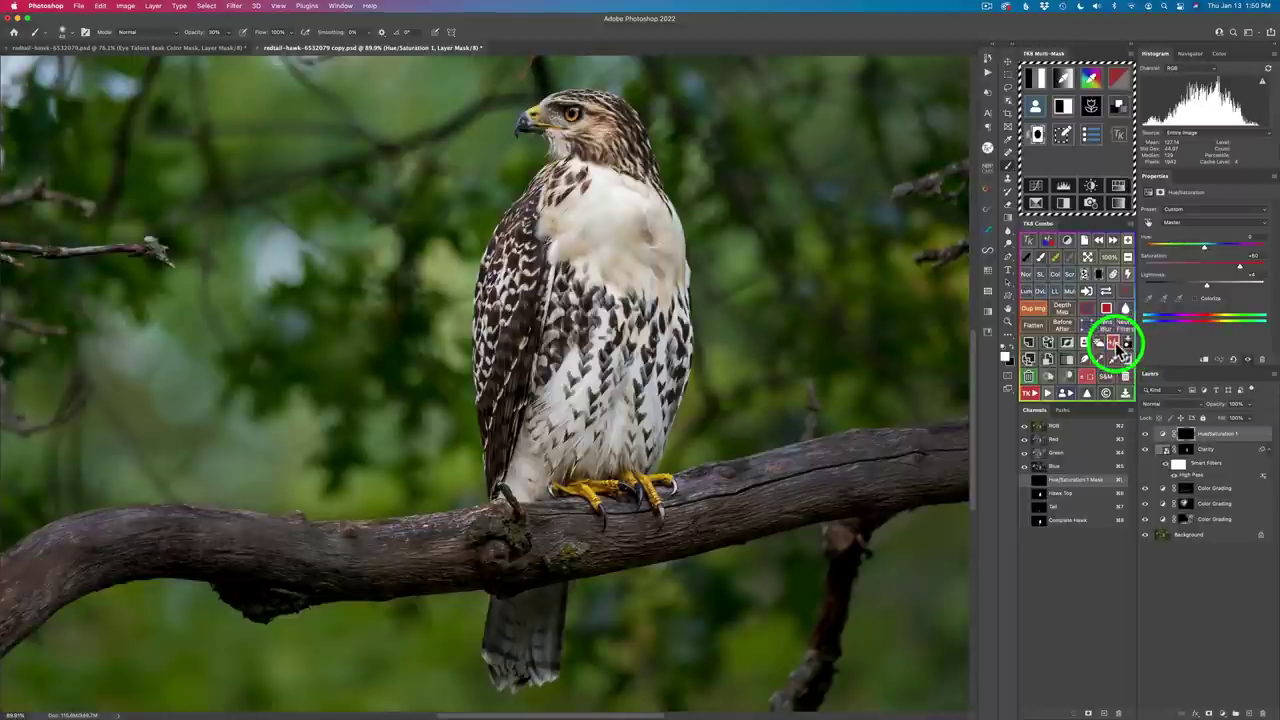
pyautogui.click(1113, 345)
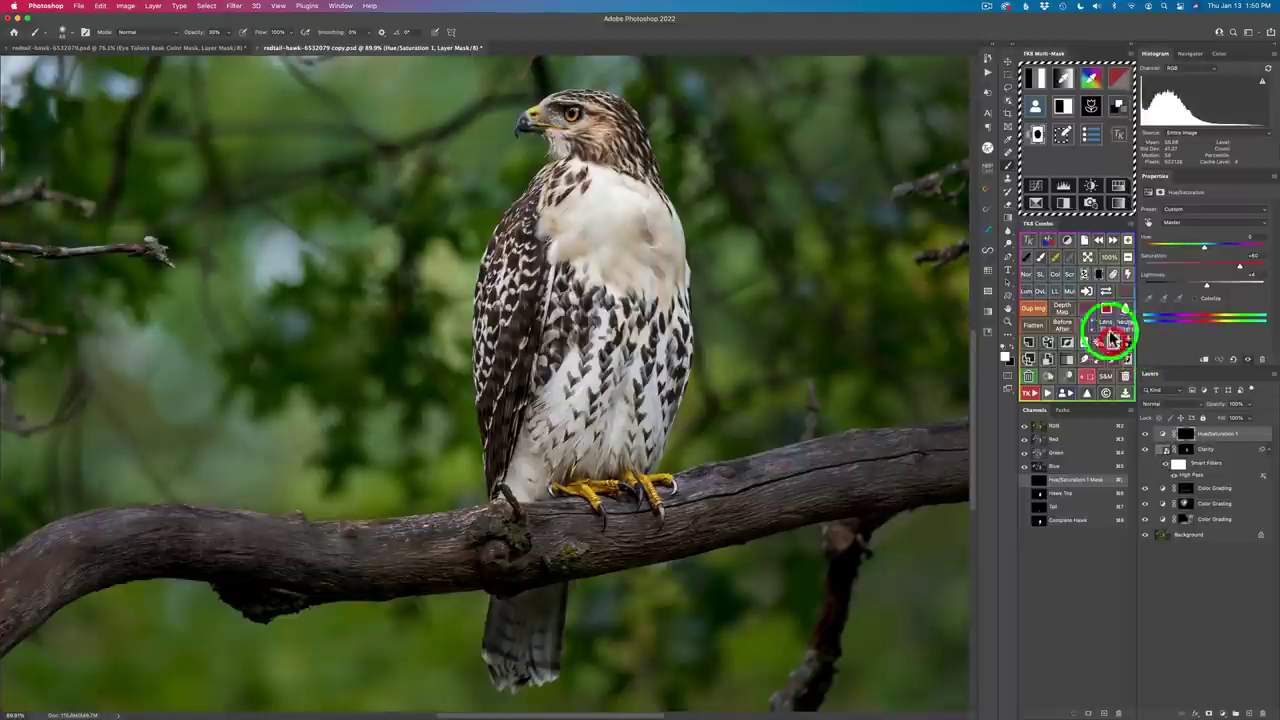
pyautogui.click(1088, 257)
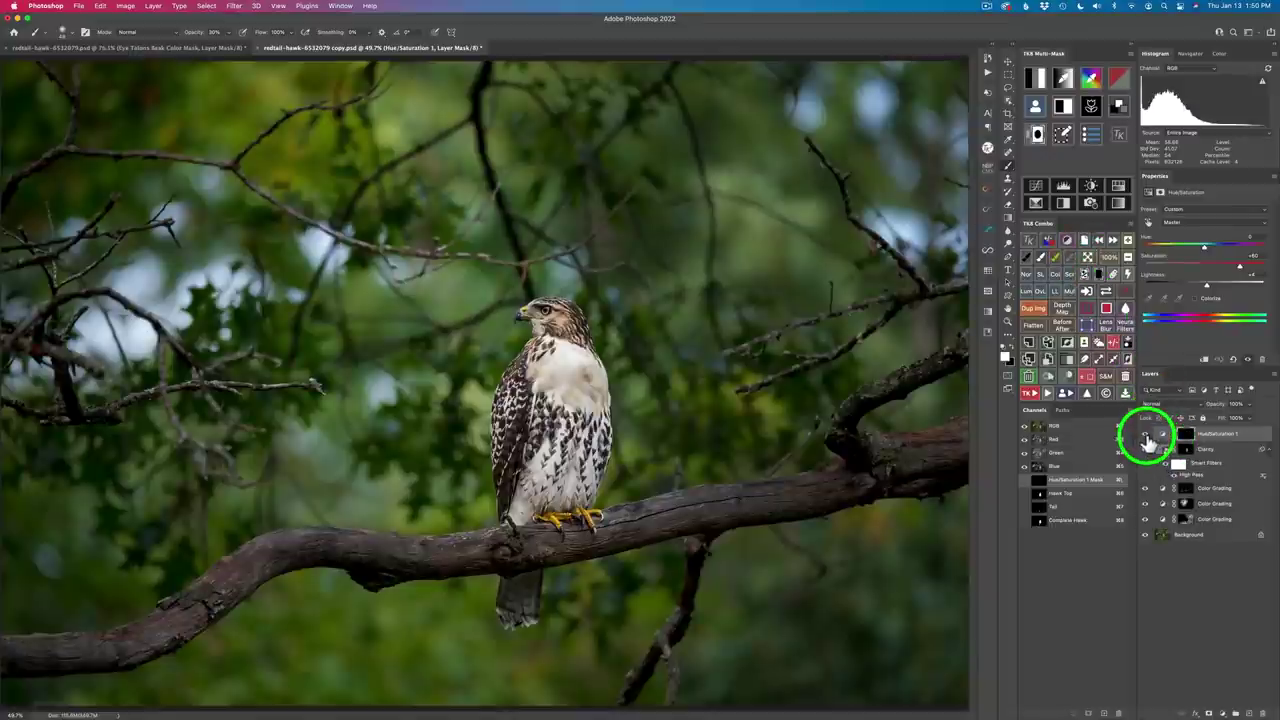
pyautogui.click(1147, 435)
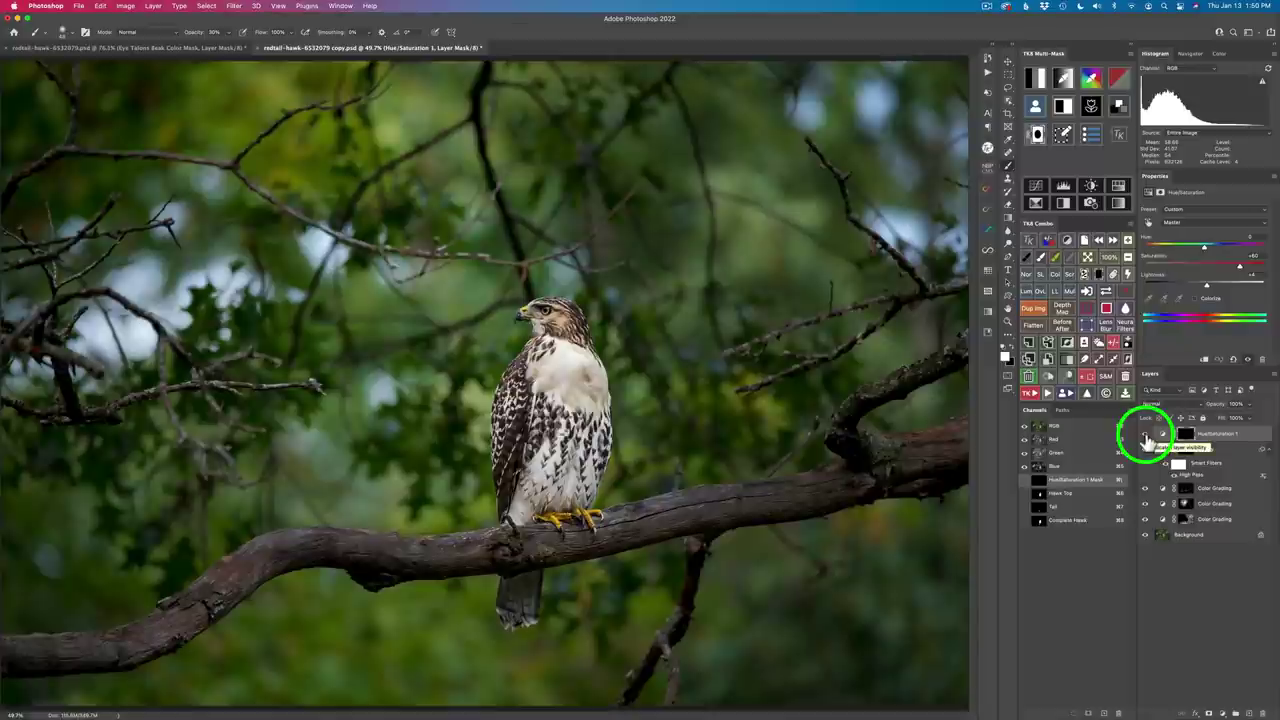
pyautogui.click(1147, 437)
pyautogui.click(1147, 437)
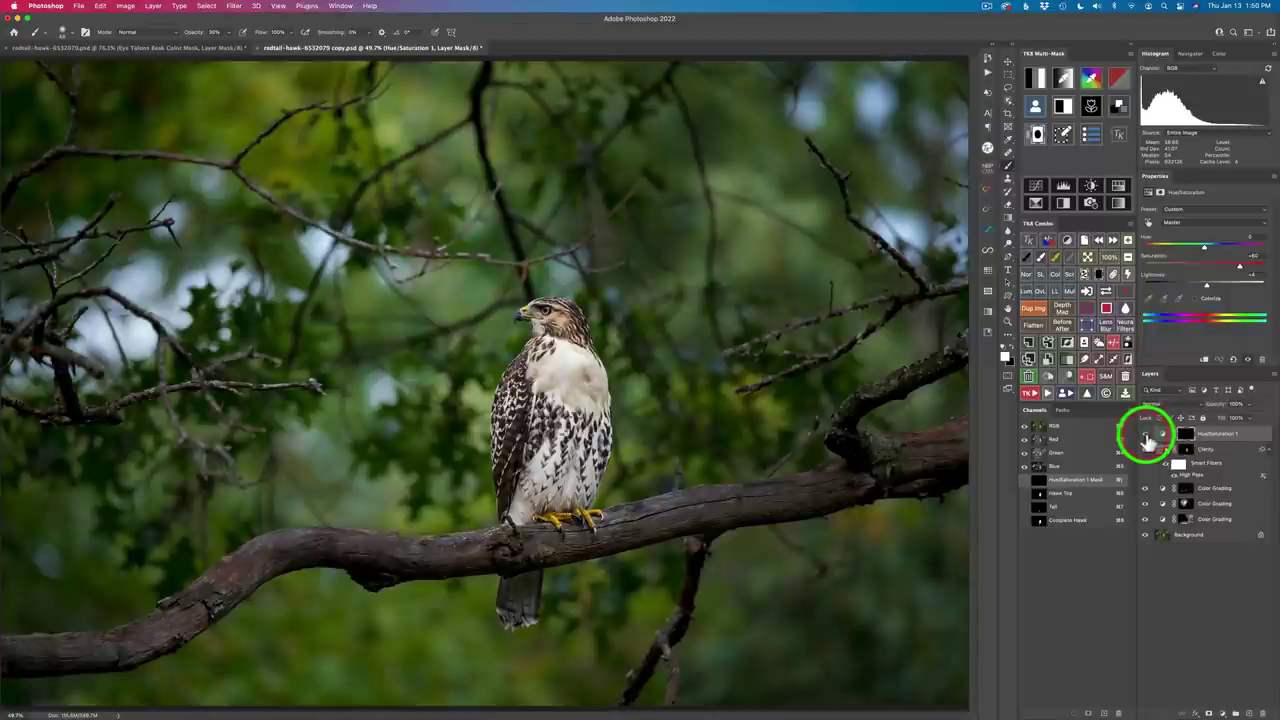
pyautogui.click(1147, 437)
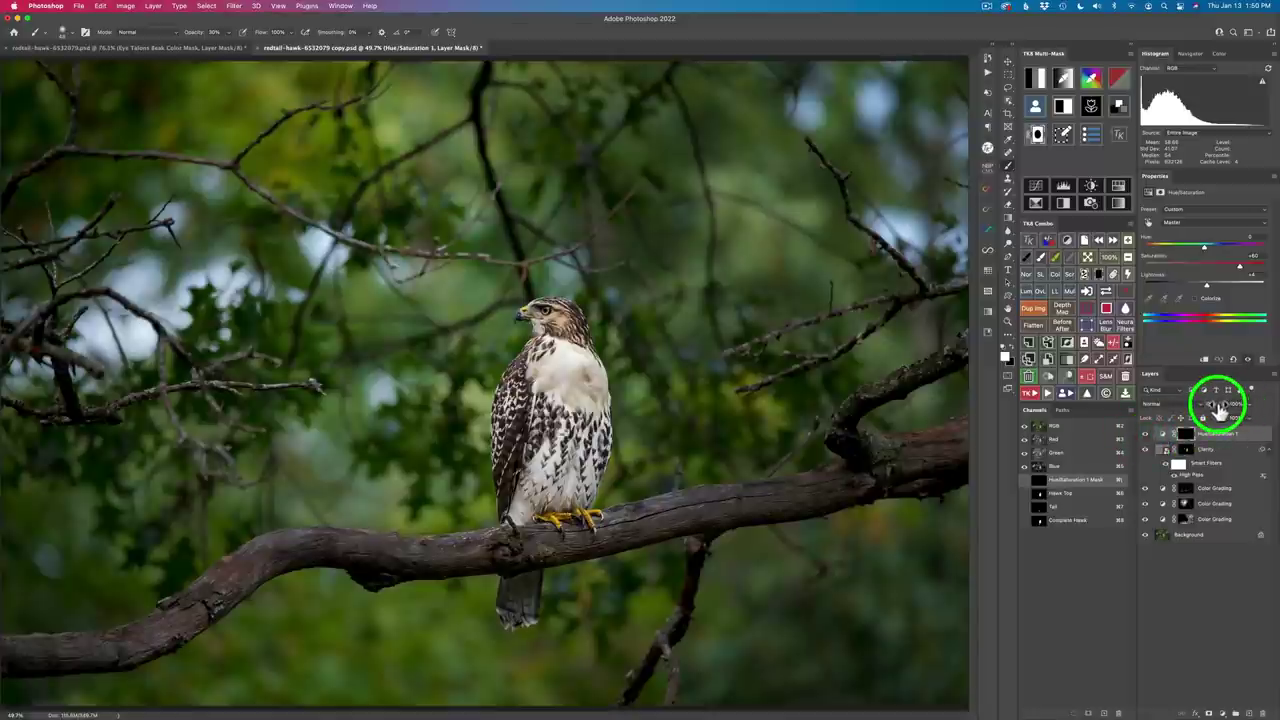
# Lower the Hue/Saturation layer's opacity and check the effect by toggling the layer's visibility
pyautogui.click(1203, 405)
pyautogui.moveTo(1203, 405); pyautogui.dragTo(1216, 410)
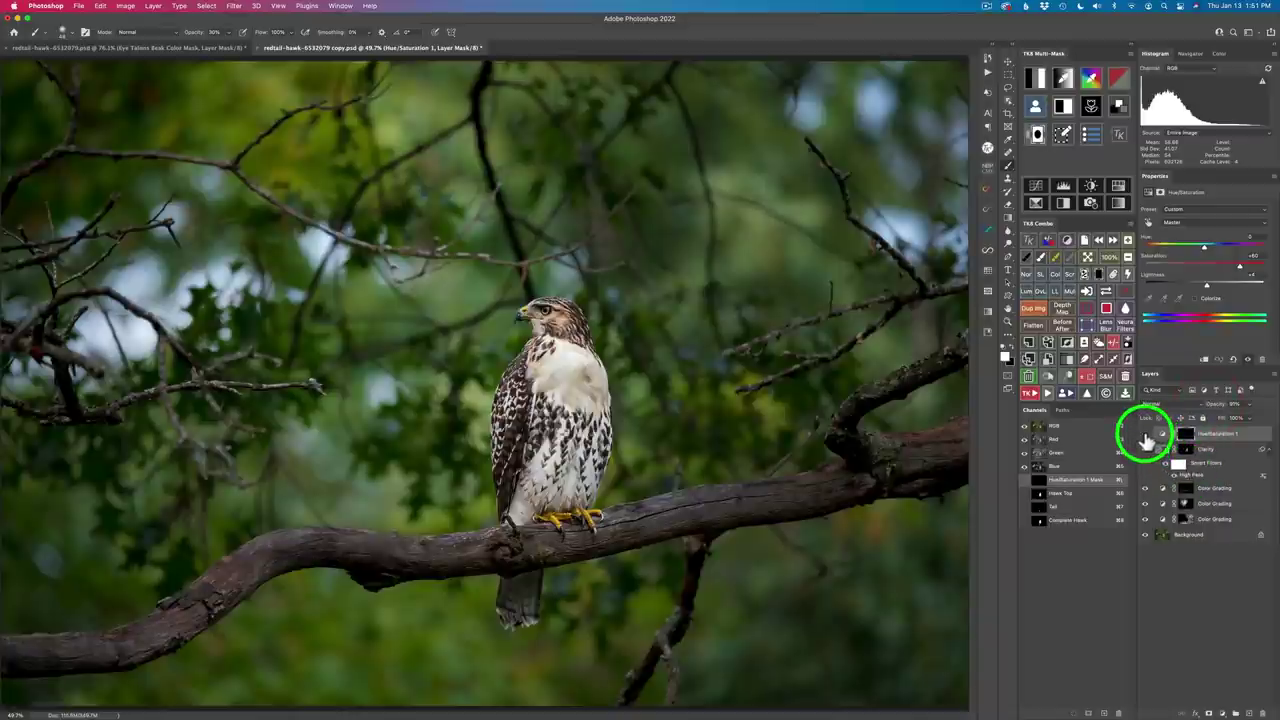
pyautogui.click(1146, 437)
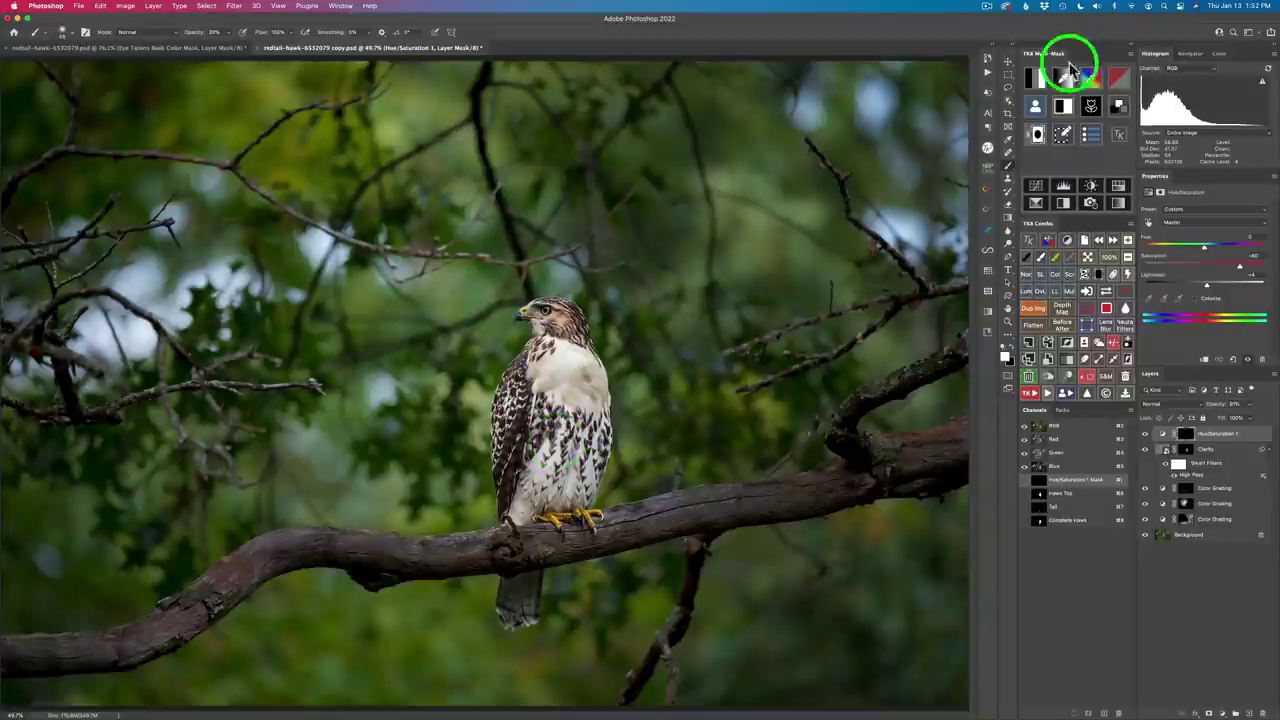
# Load the saved Complete Hawk channel as a mask and store it for an intersection (×) calculation with another mask
pyautogui.click(1037, 106)
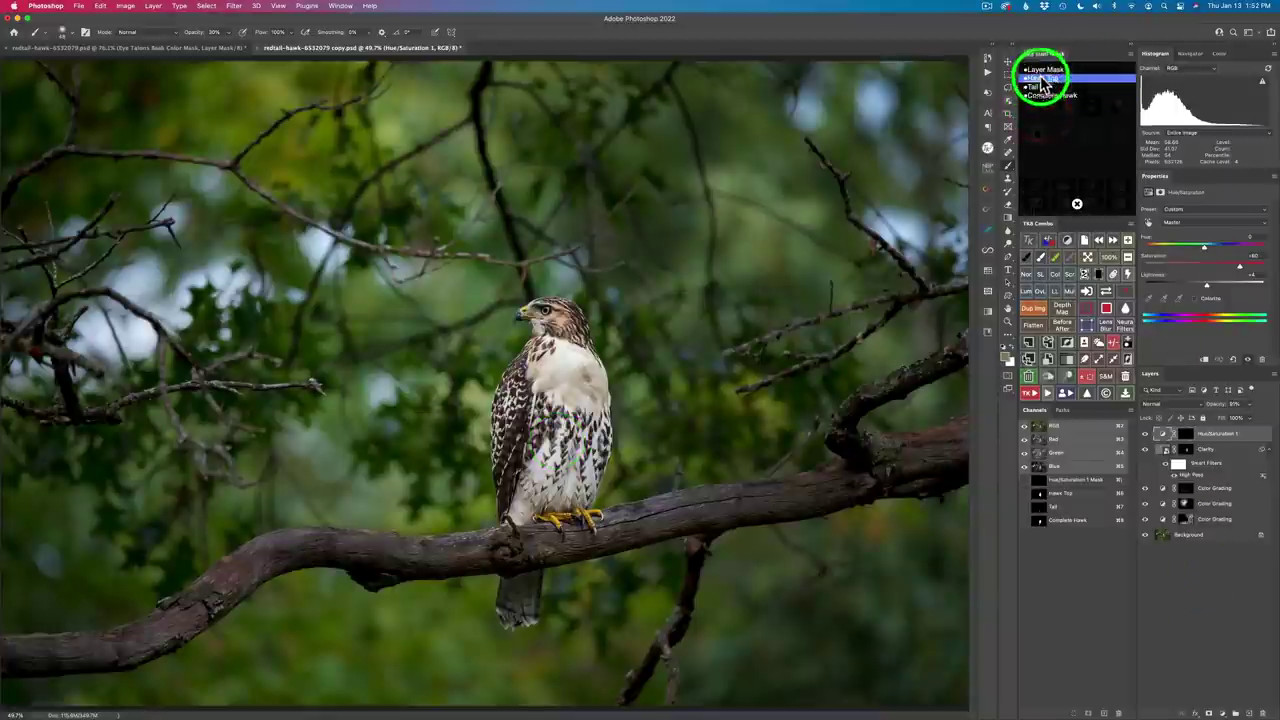
pyautogui.click(1045, 96)
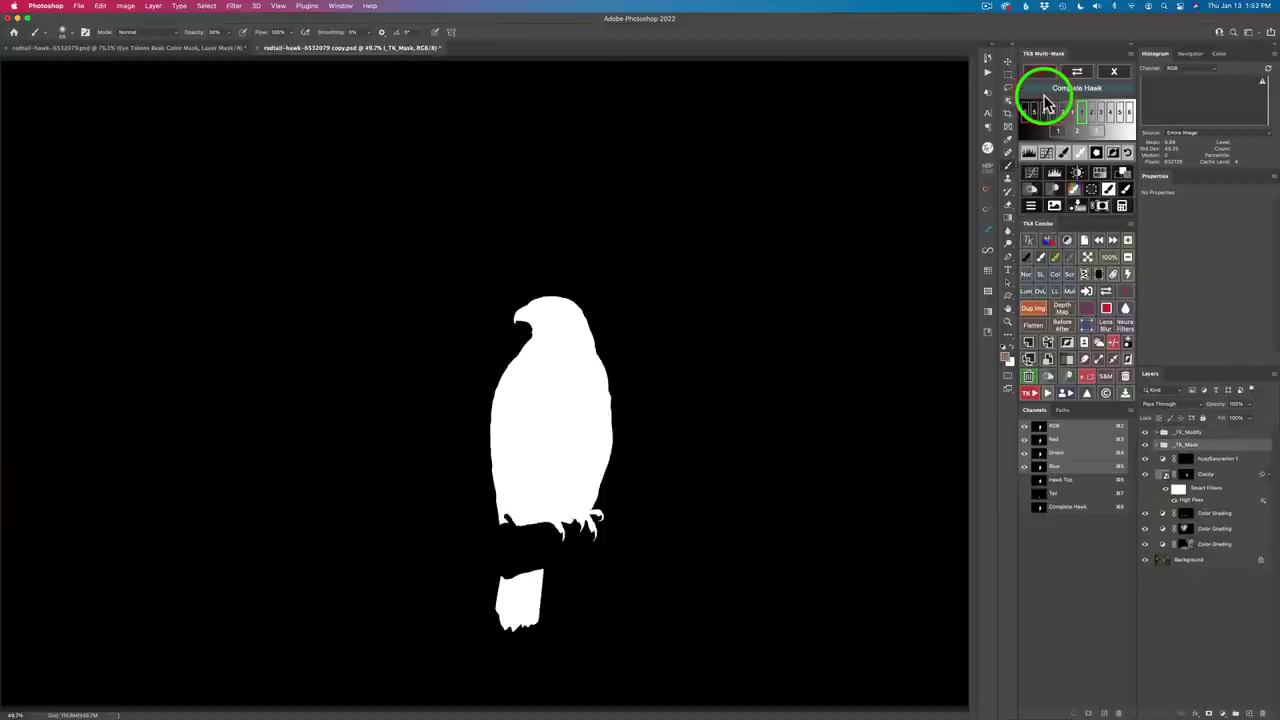
pyautogui.click(1122, 206)
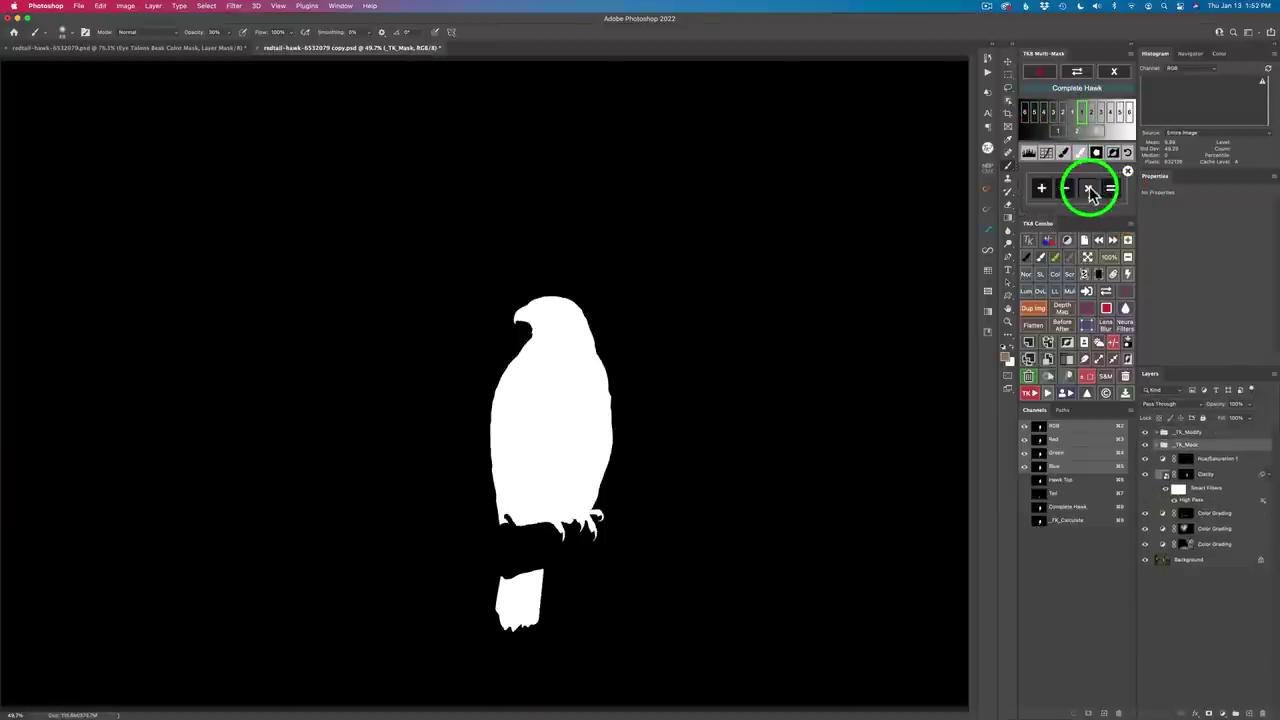
pyautogui.click(1092, 193)
pyautogui.click(1114, 72)
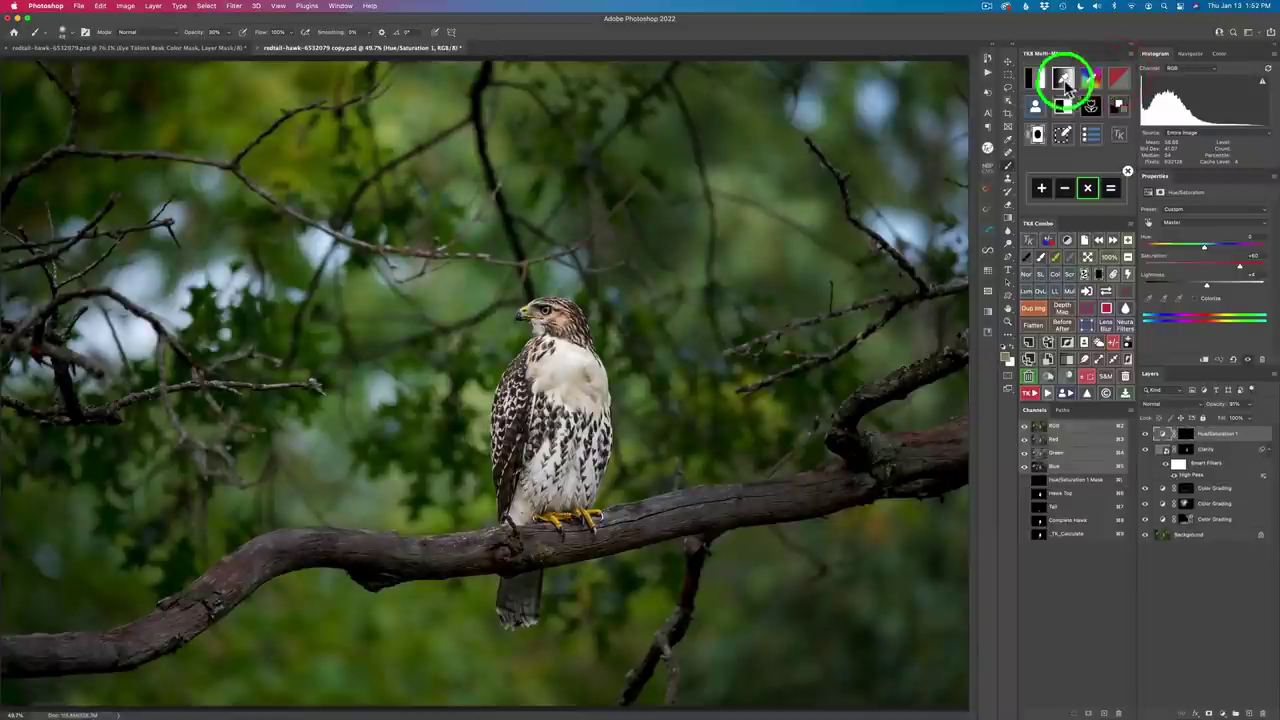
# Create an RGB luminosity mask, choose the midtones 3 mask and calculate its intersection with the stored Complete Hawk mask
pyautogui.click(1037, 80)
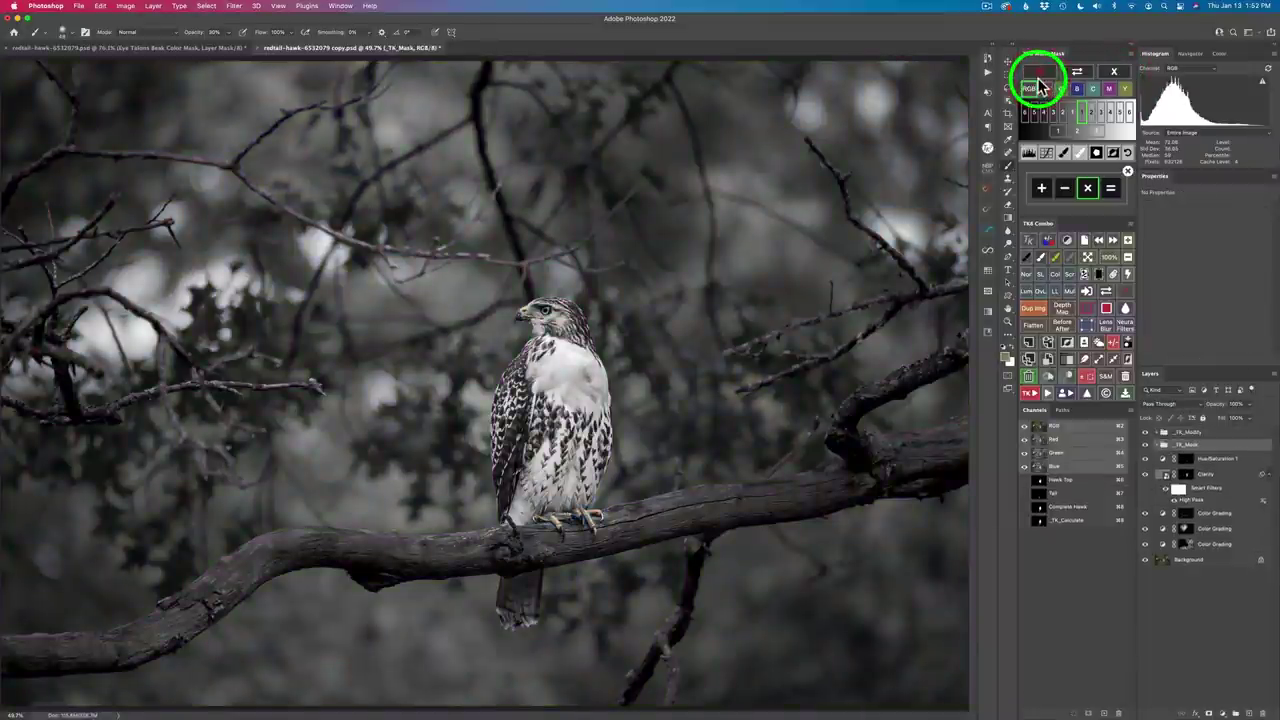
pyautogui.click(1076, 133)
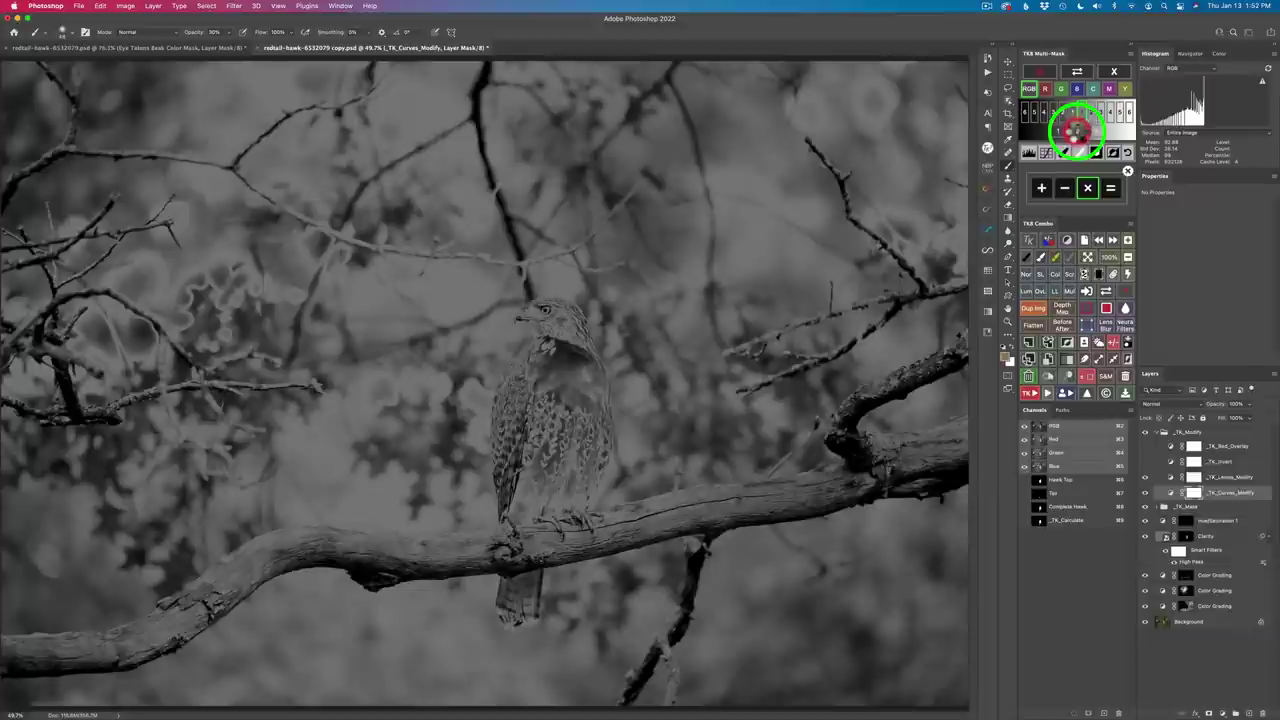
pyautogui.click(1097, 136)
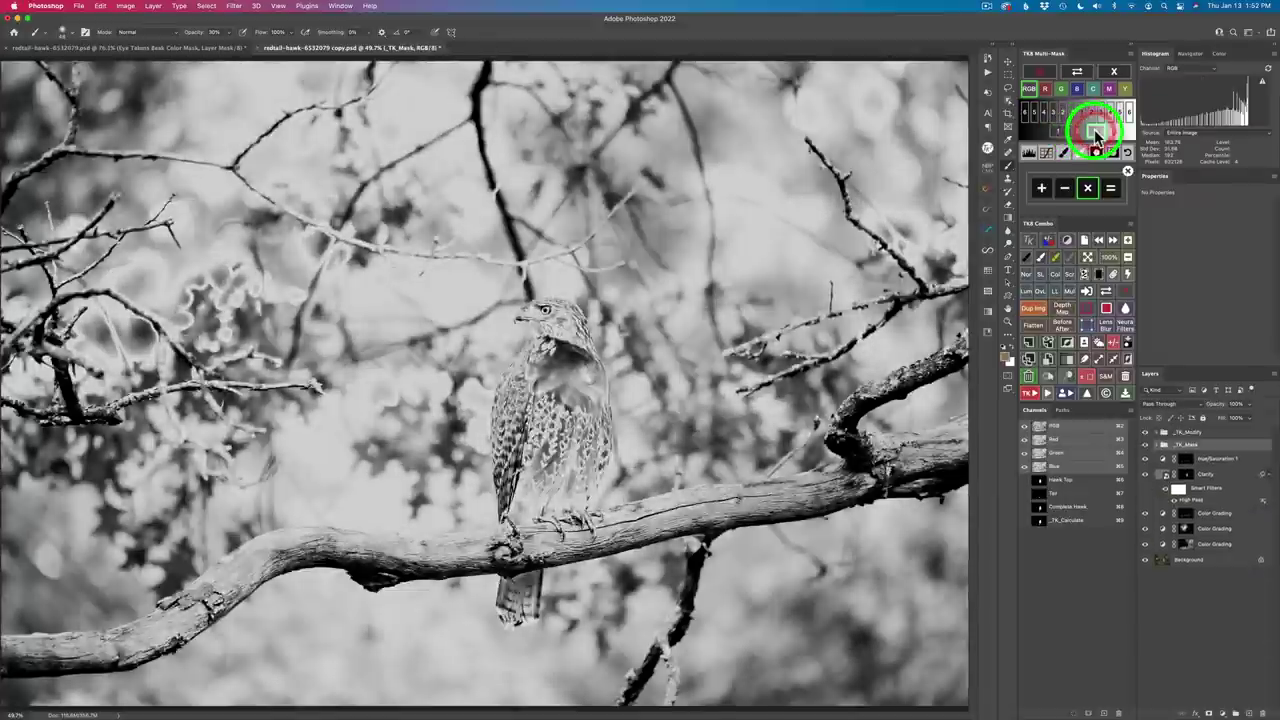
pyautogui.click(1109, 188)
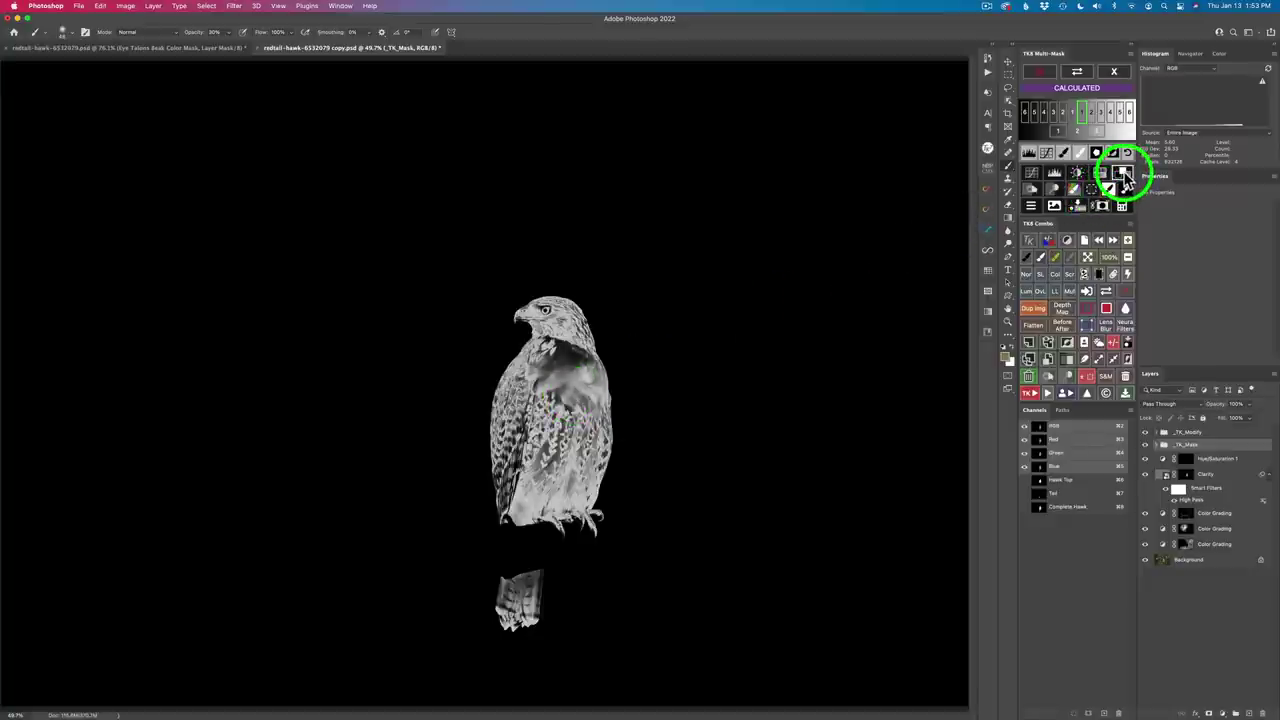
# Add a Color Grading layer through the calculated mask, brighten the hawk's midtones slightly and check the effect by toggling the layer's visibility
pyautogui.click(1124, 176)
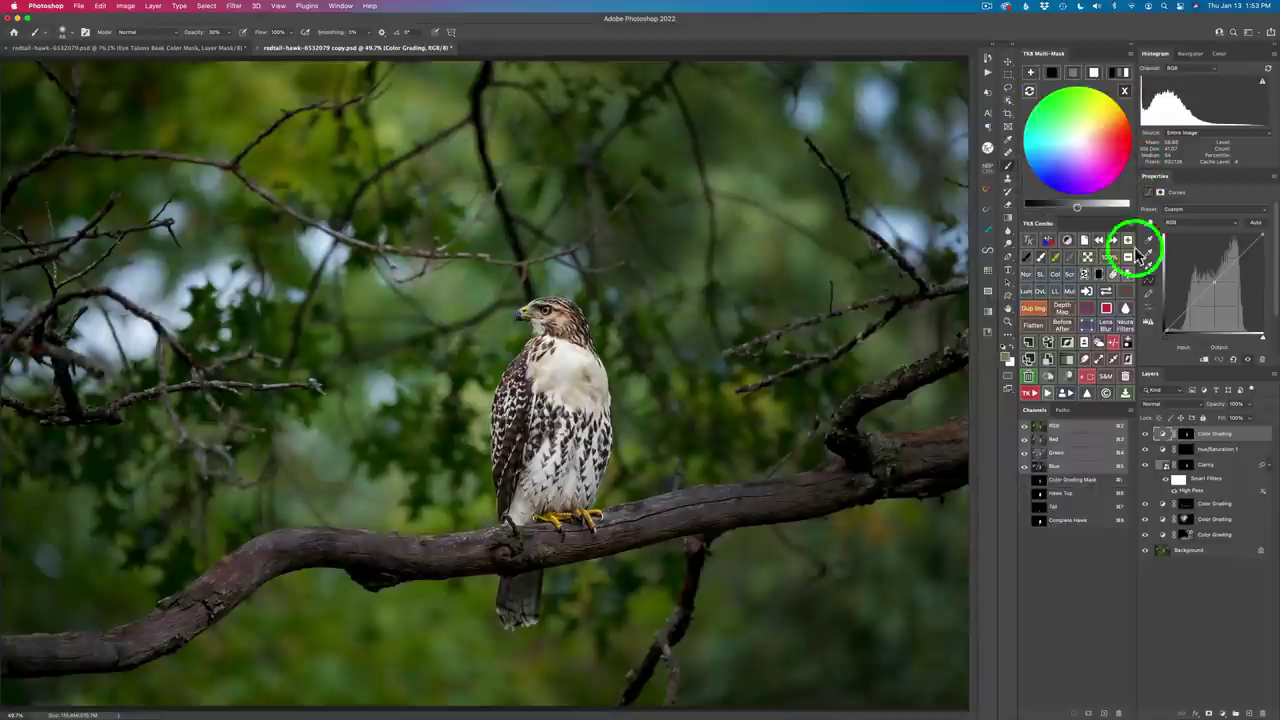
pyautogui.click(1072, 70)
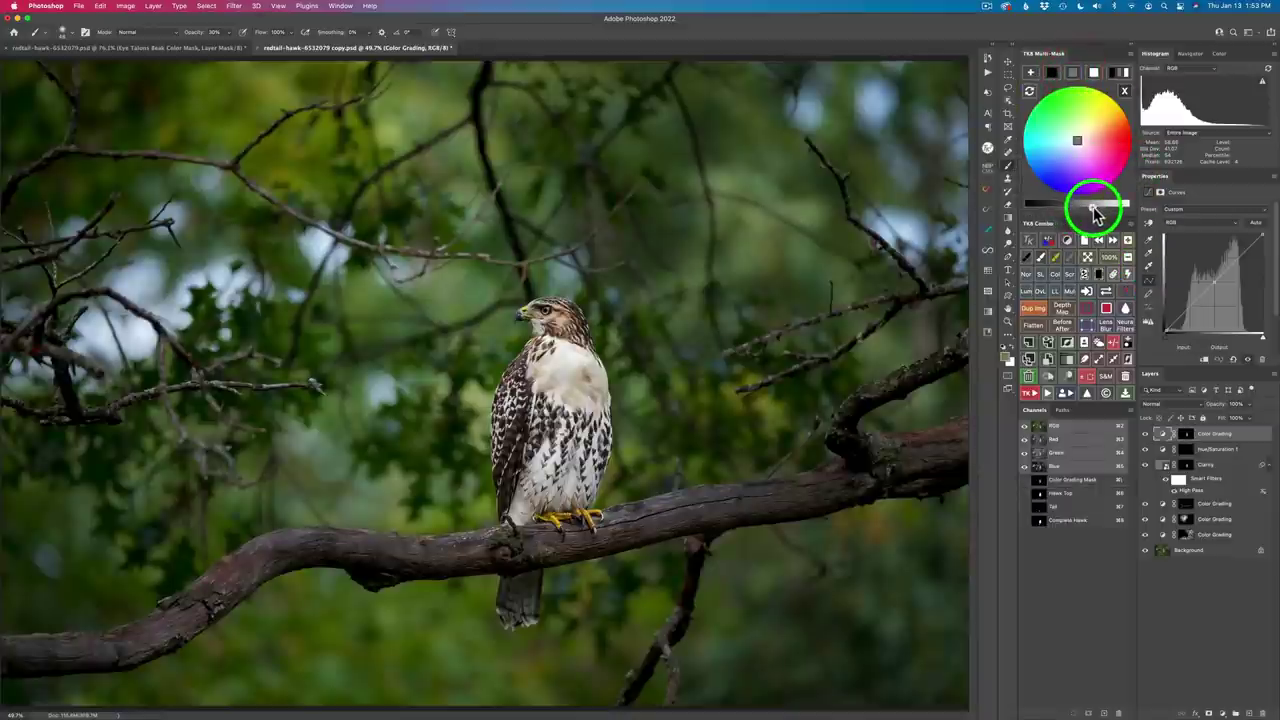
pyautogui.click(1095, 210)
pyautogui.moveTo(1095, 212); pyautogui.dragTo(1086, 207)
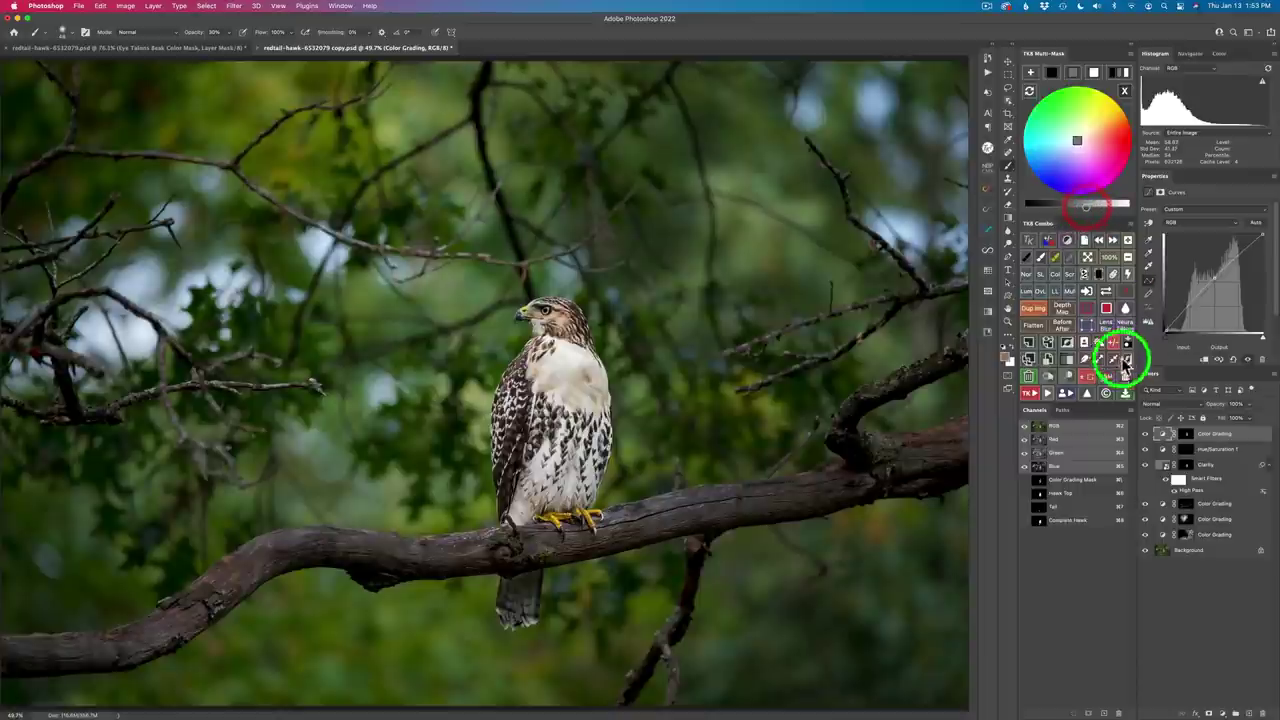
pyautogui.click(1147, 434)
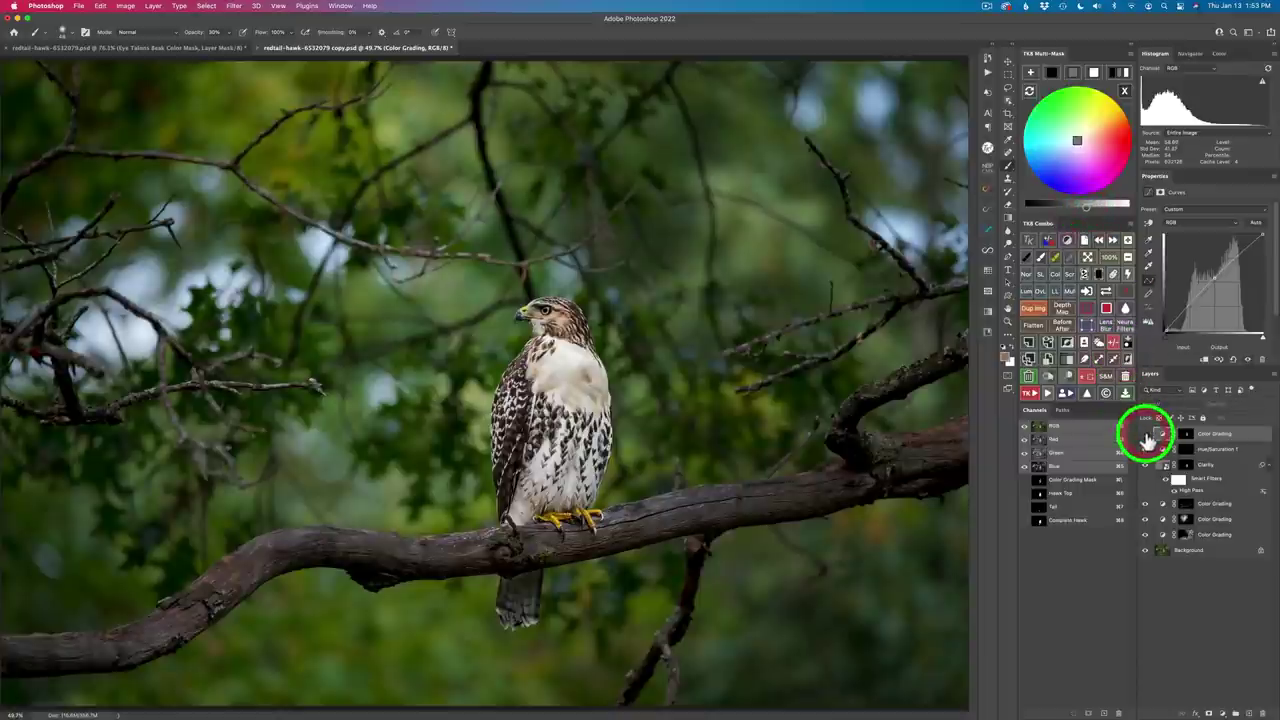
pyautogui.click(1147, 434)
pyautogui.click(1147, 434)
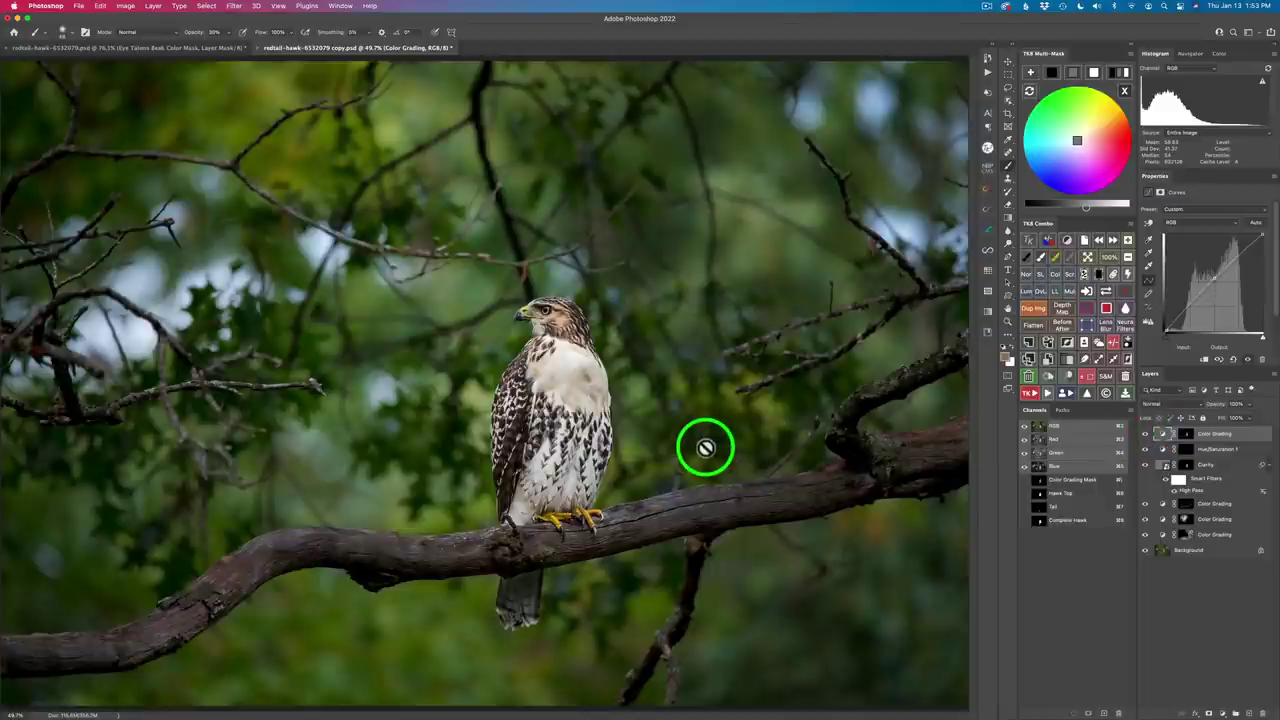
# Compare the finished edit with the original by isolating the Background layer and running the Before/After action
pyautogui.scroll(-2, 705, 447)
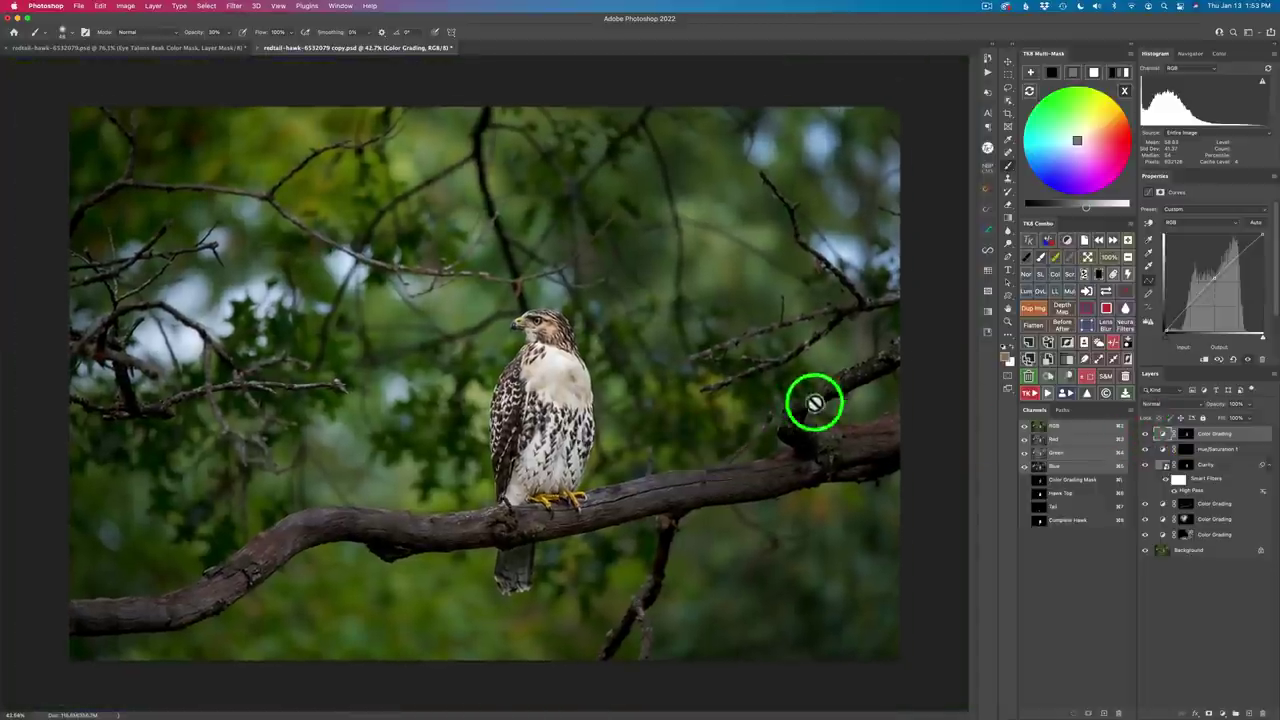
pyautogui.keyDown('alt'); pyautogui.click(1146, 550); pyautogui.keyUp('alt')
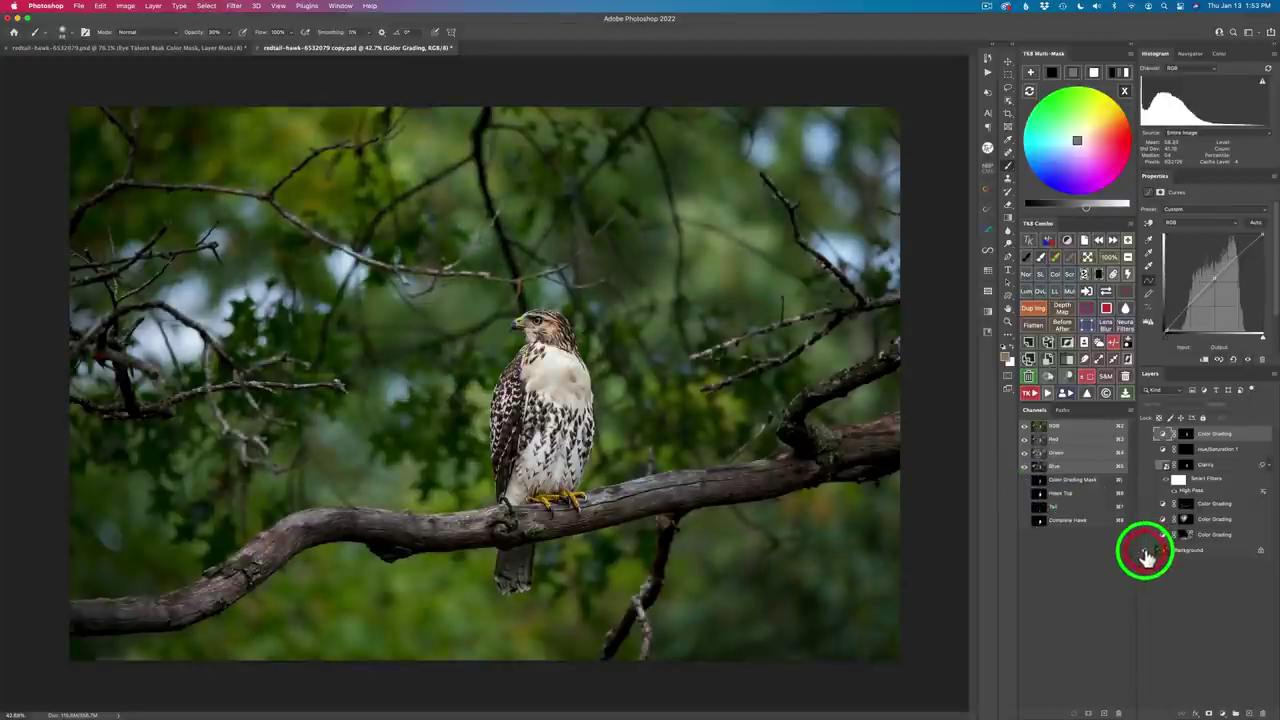
pyautogui.keyDown('alt'); pyautogui.click(1146, 552); pyautogui.keyUp('alt')
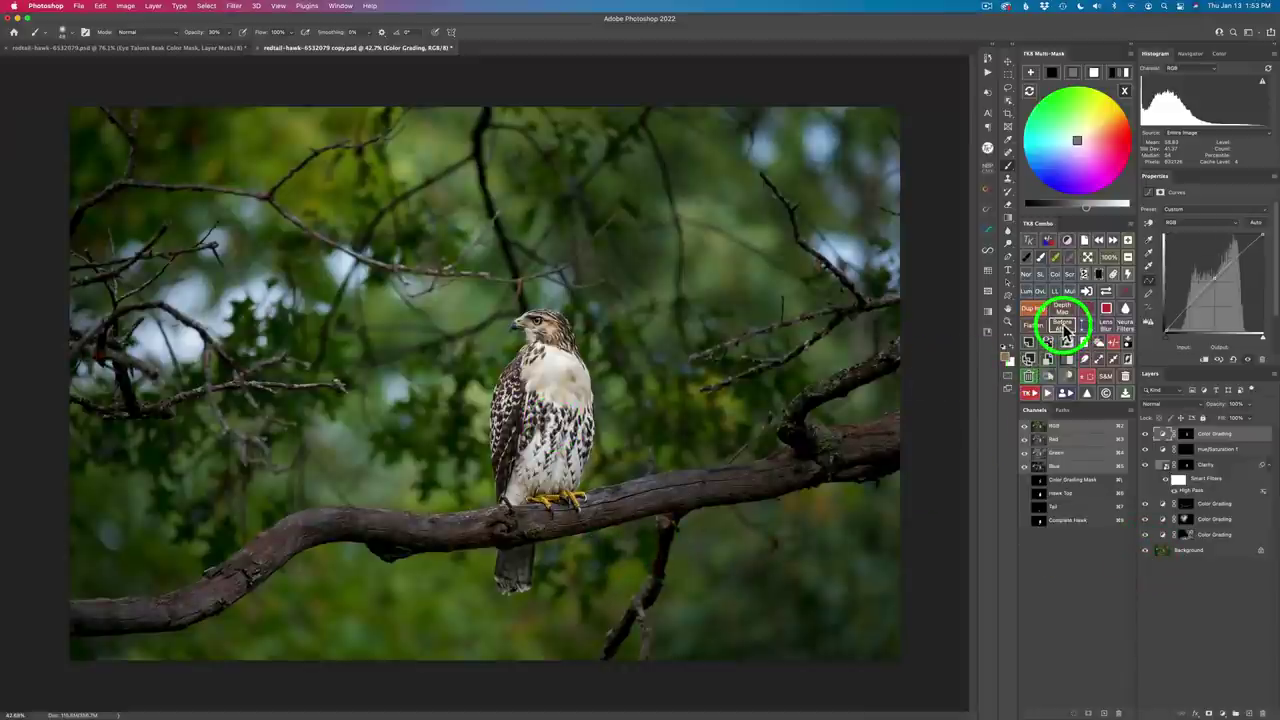
pyautogui.click(1066, 332)
pyautogui.click(1066, 330)
pyautogui.click(1066, 330)
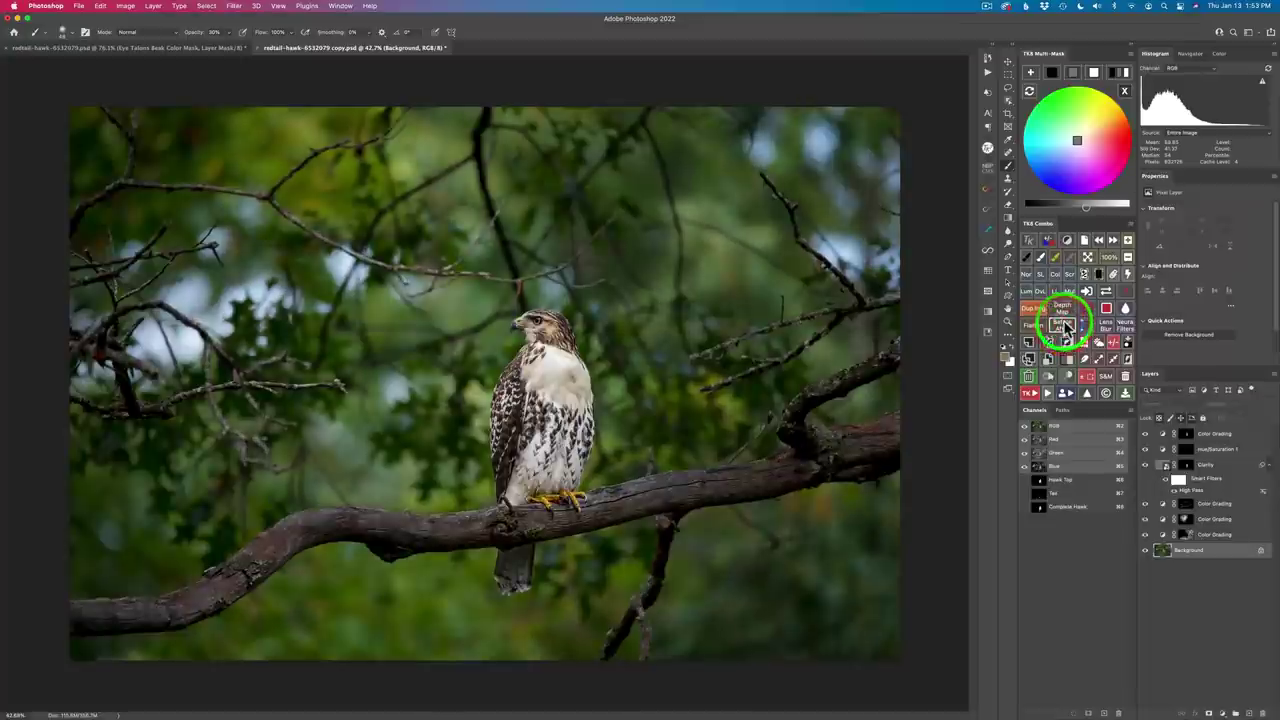